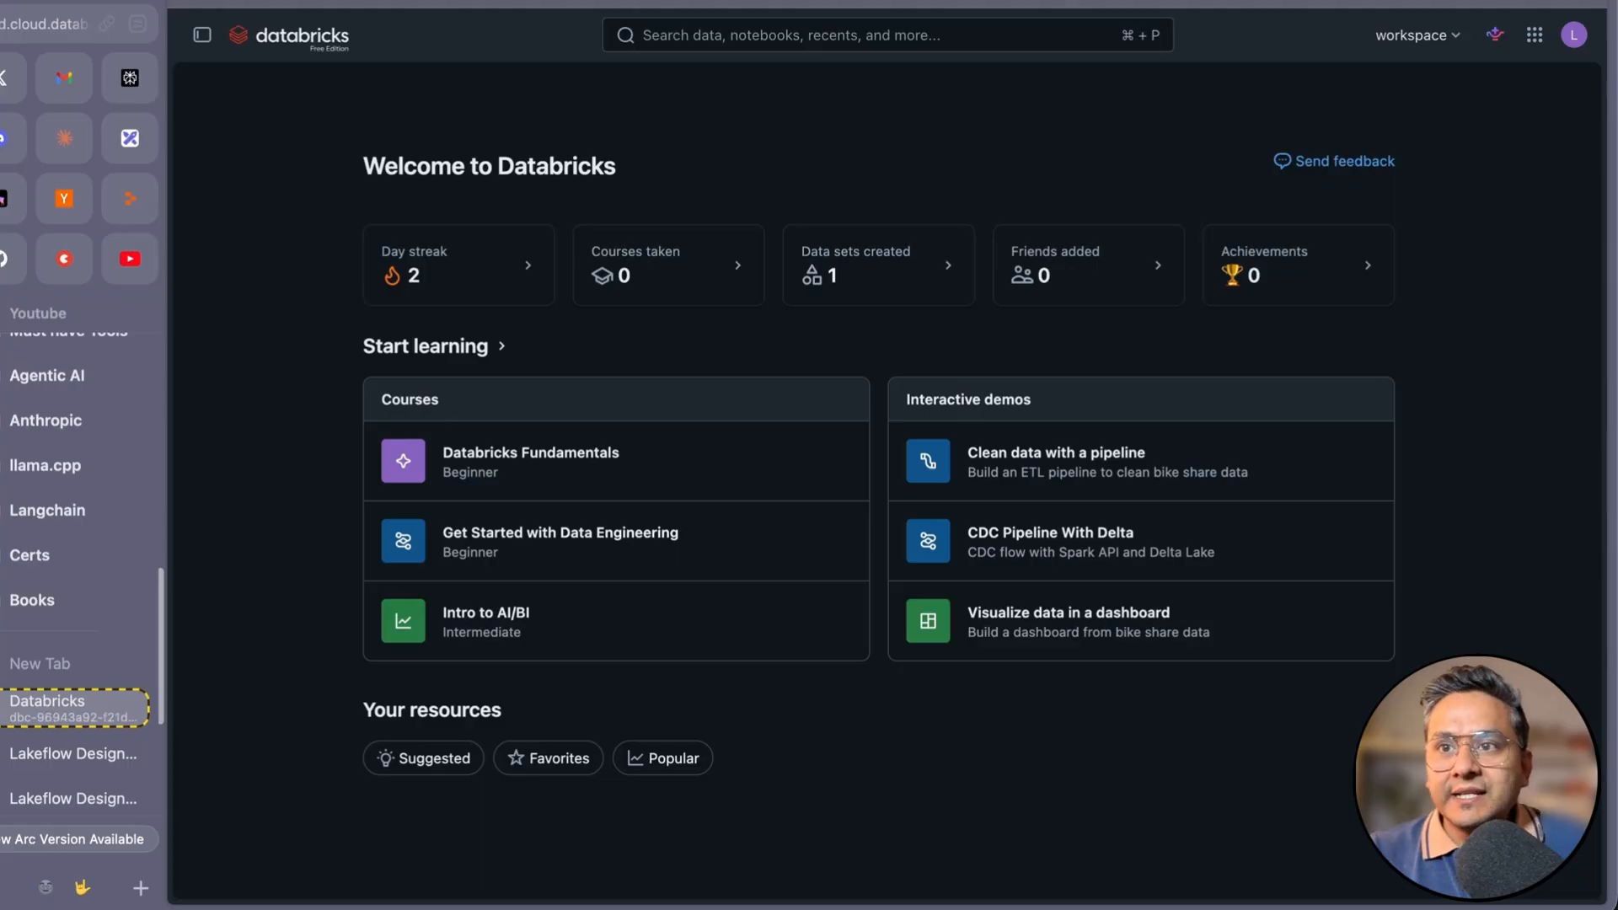
- Open the Visual Data Prep page in the Data Engineering section of the workspace
left_click(202, 36)
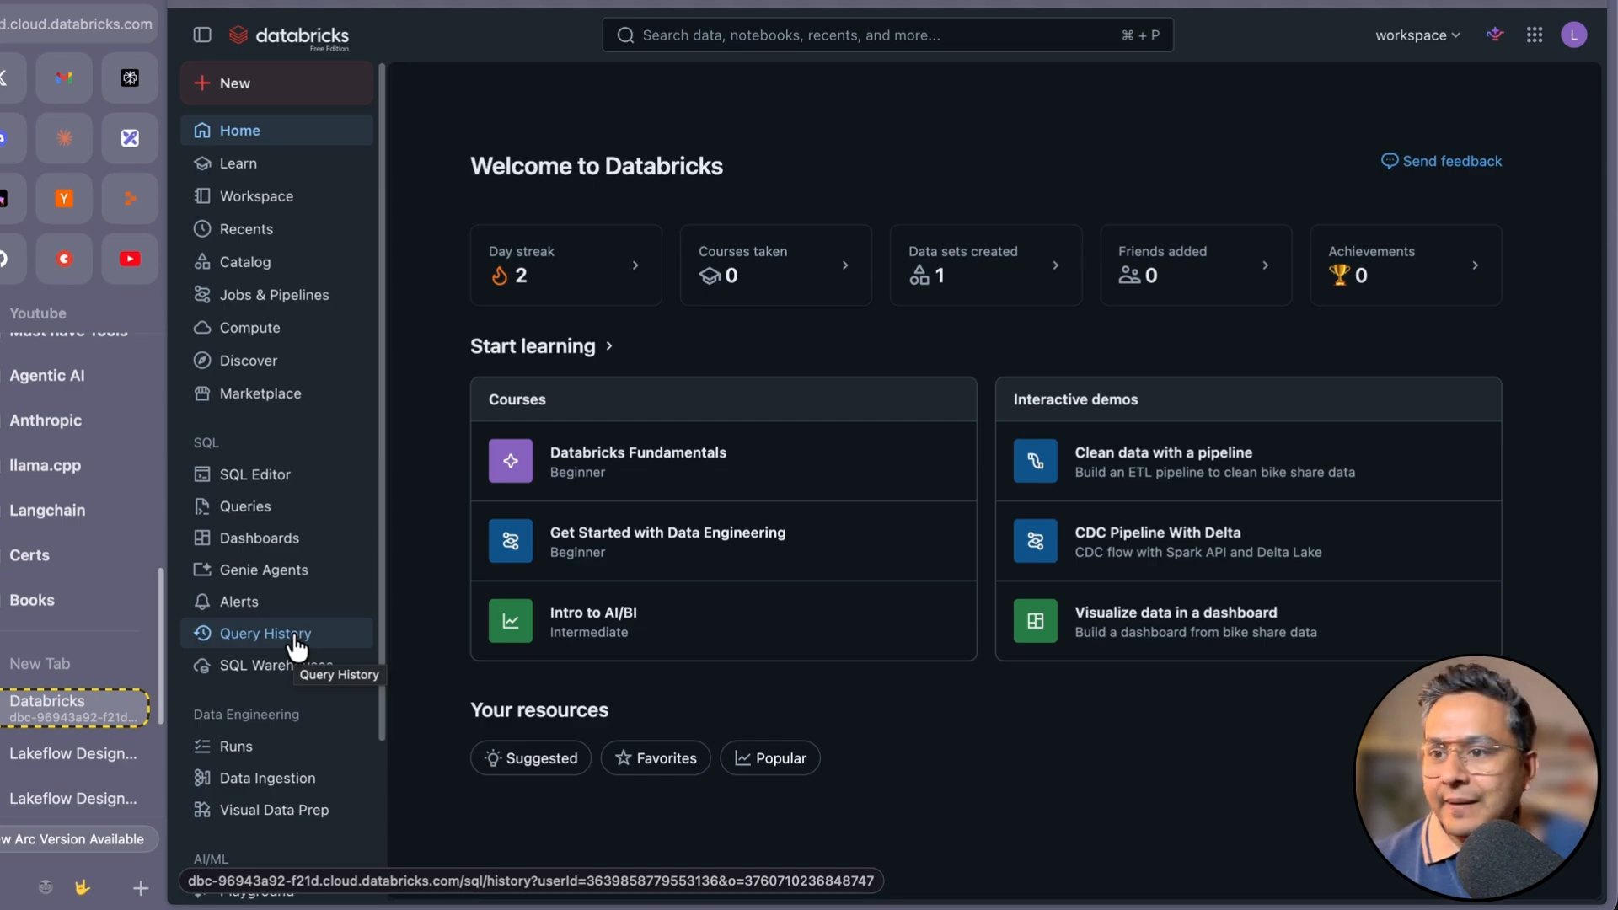
scroll(286, 627, "down", 5)
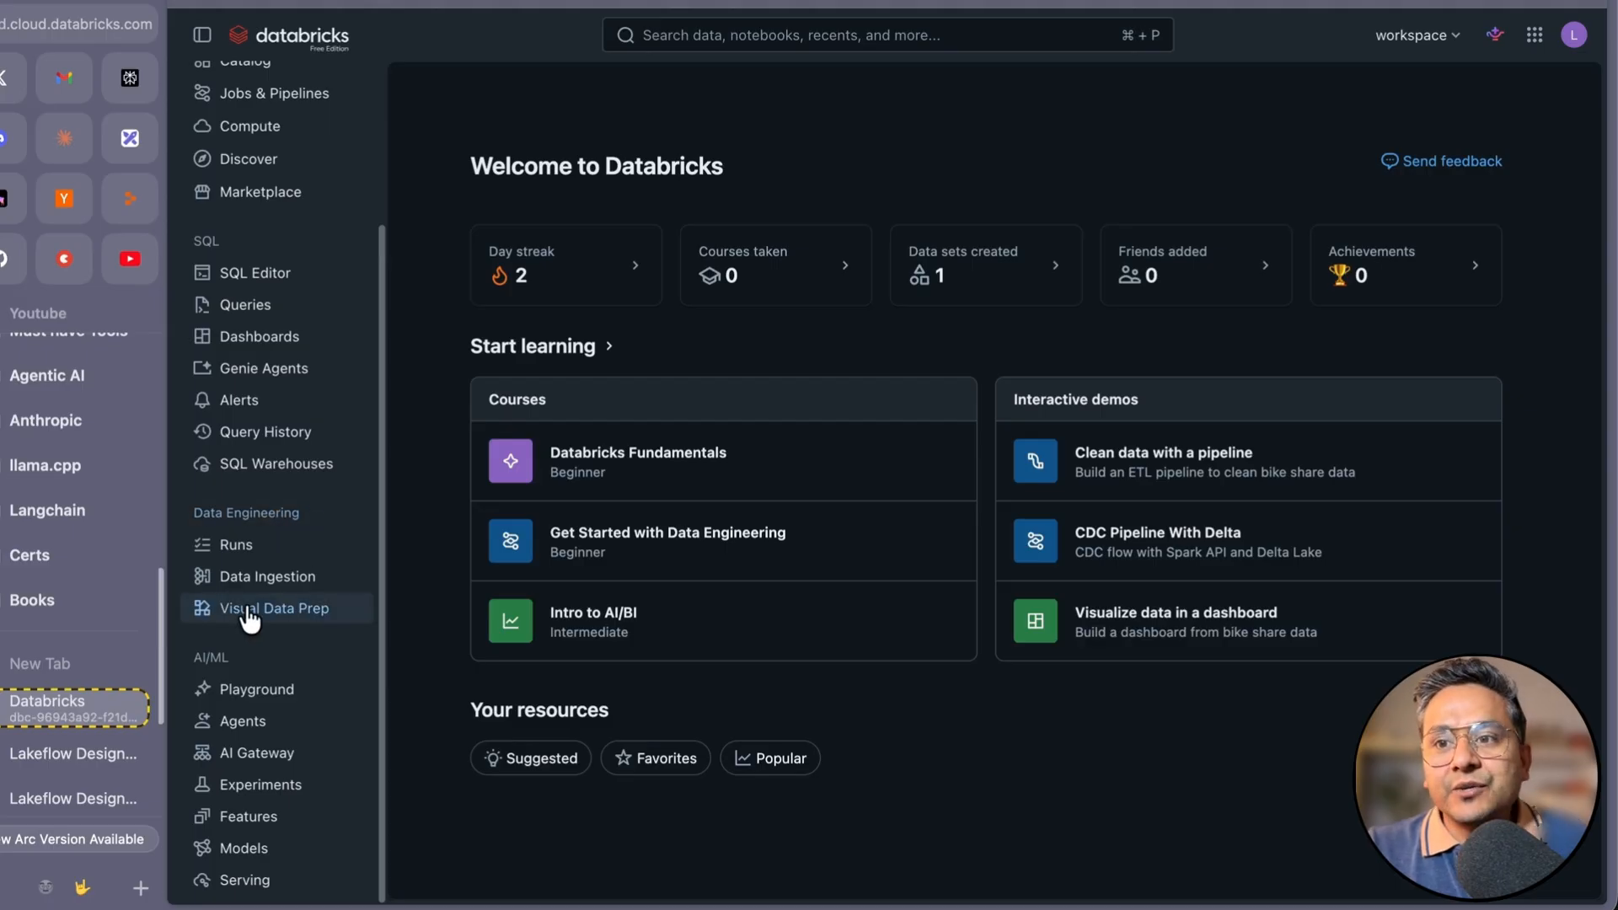
left_click(291, 625)
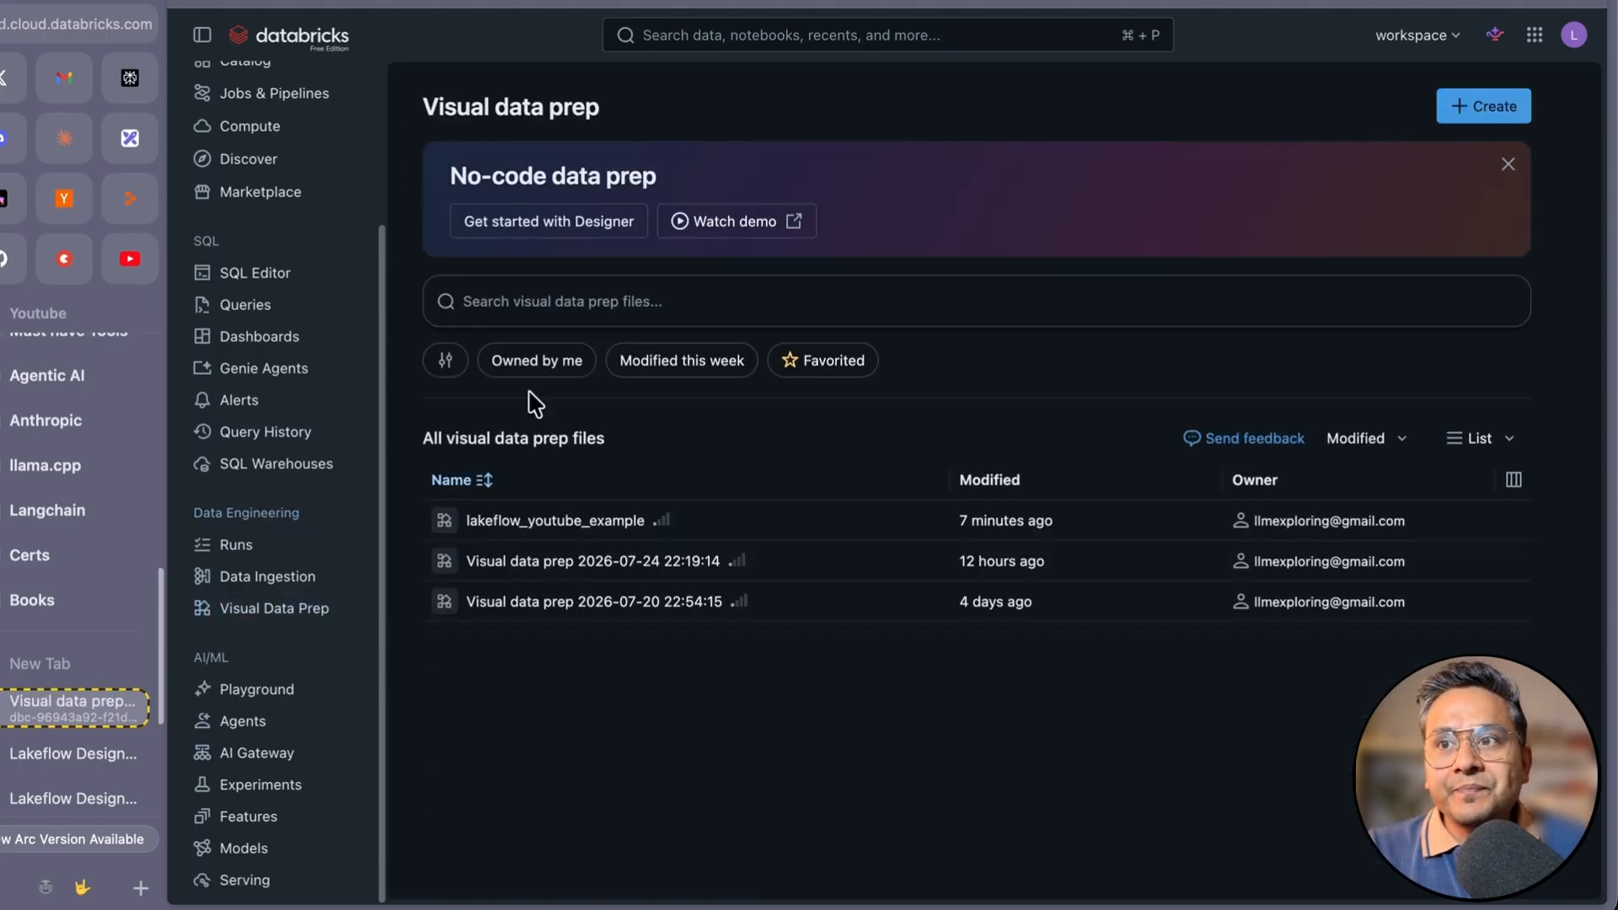
left_click_drag(421, 107, 608, 118)
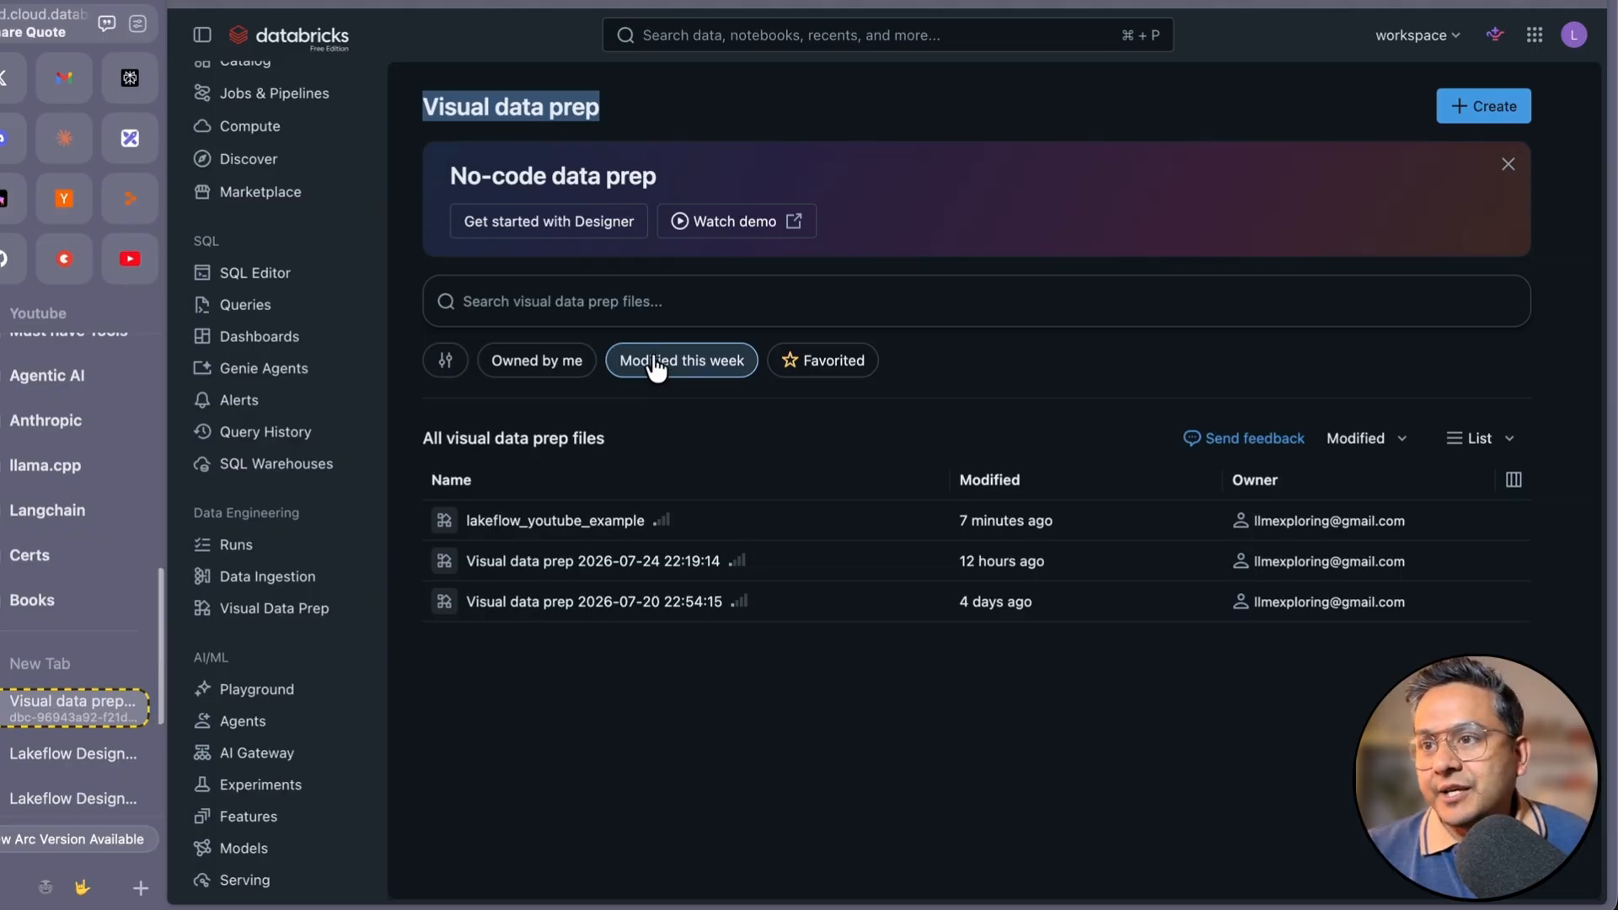
- Create a new visual data prep file and collapse the navigation sidebar to widen the workspace
left_click(1475, 122)
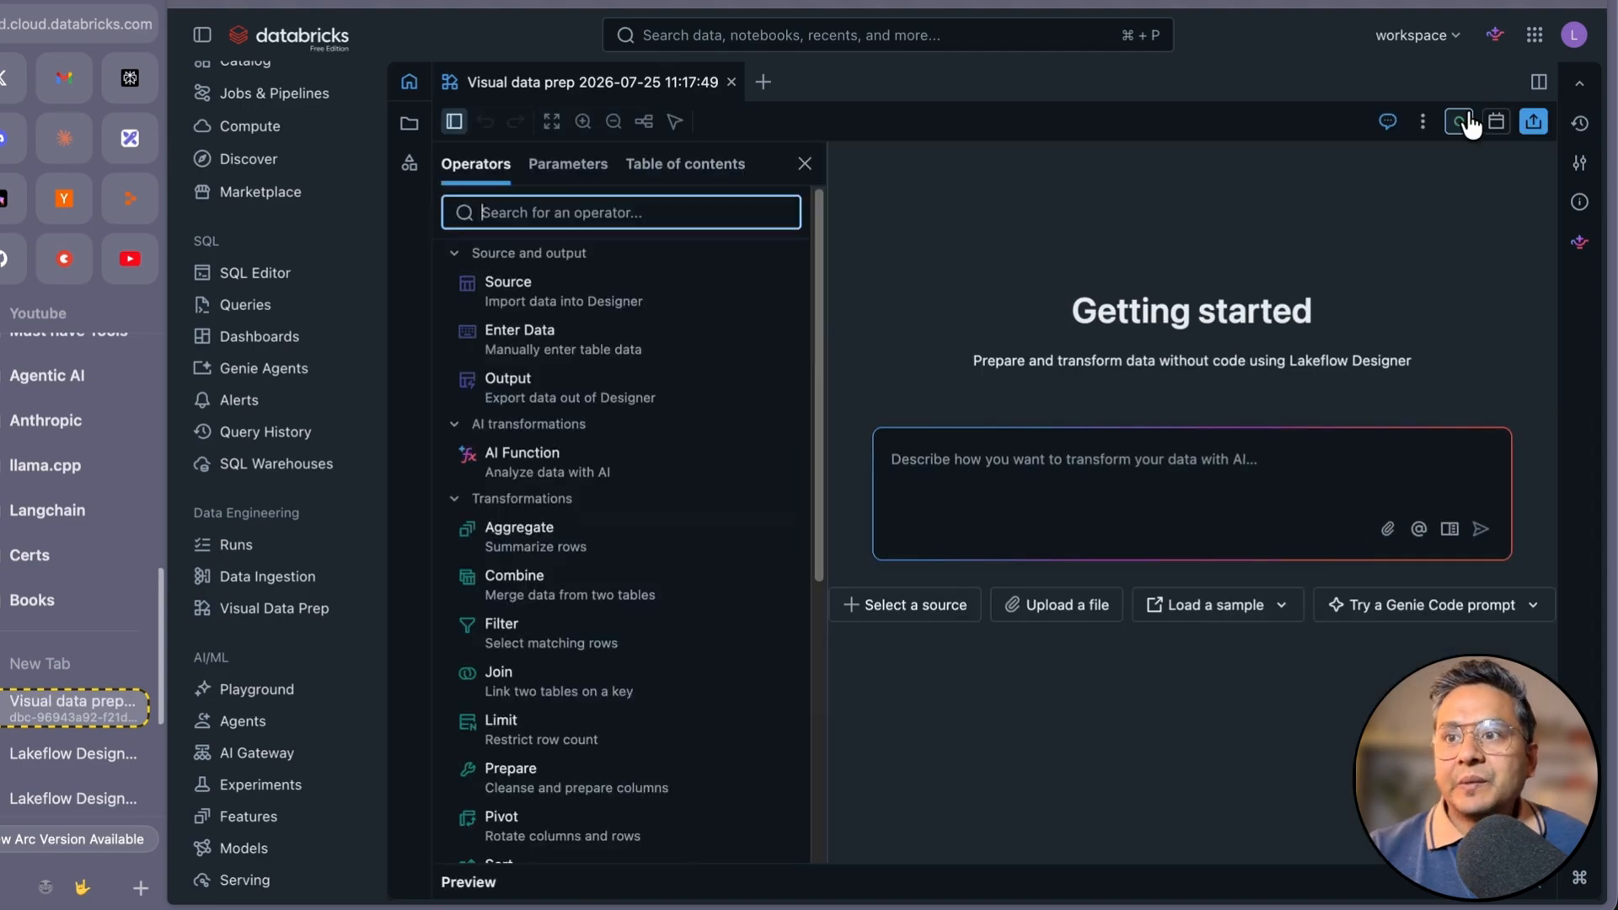
left_click(203, 38)
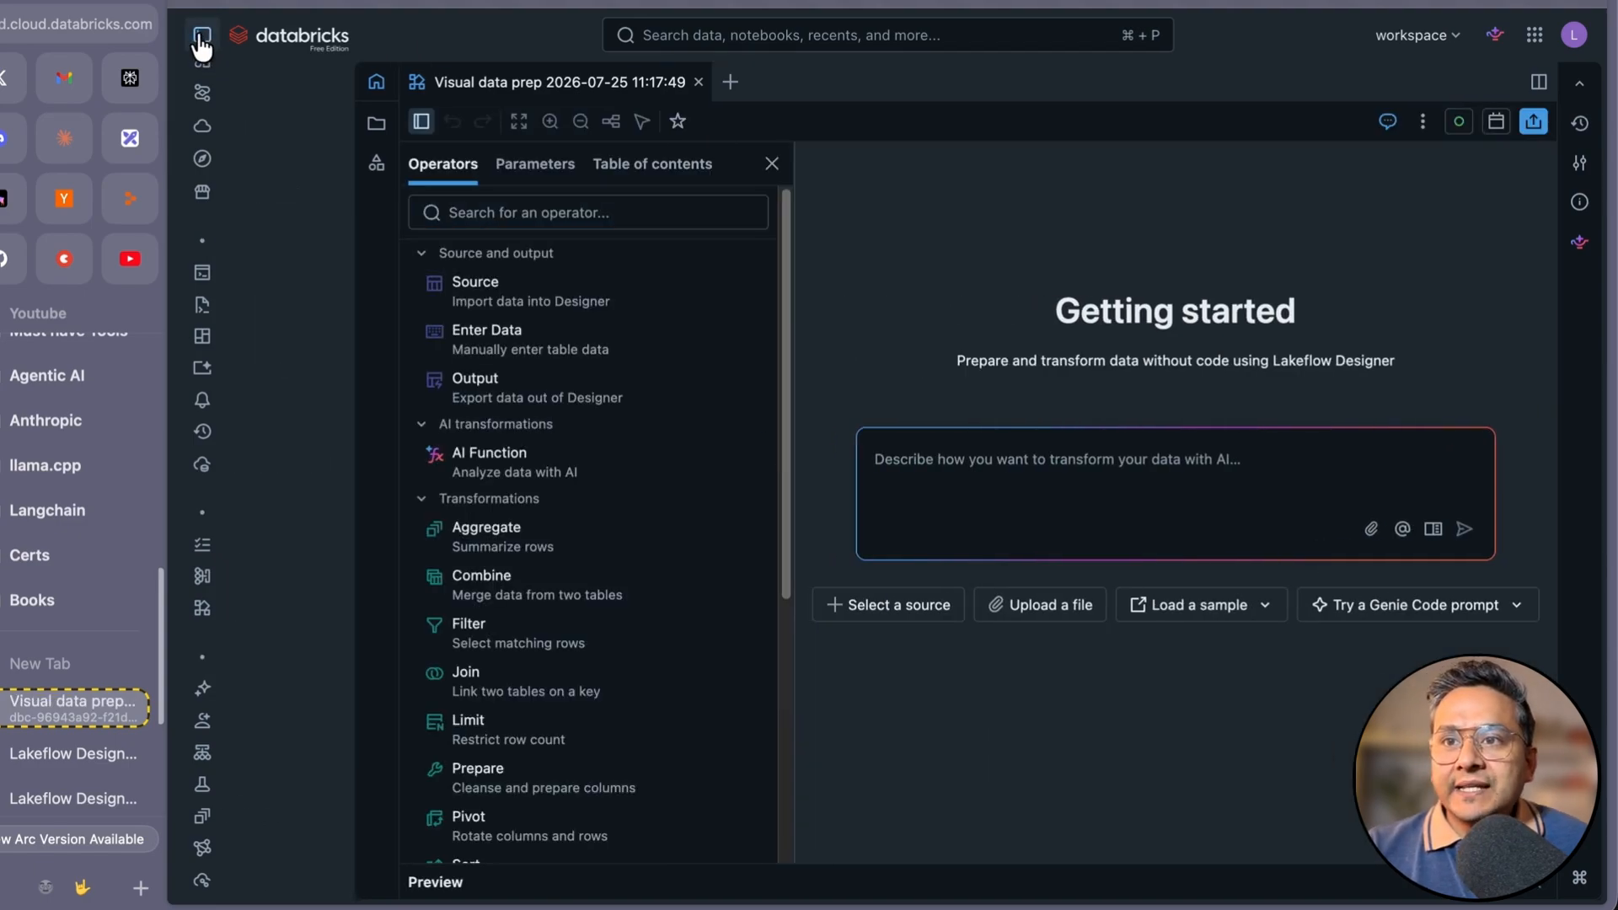
left_click_drag(169, 49, 137, 47)
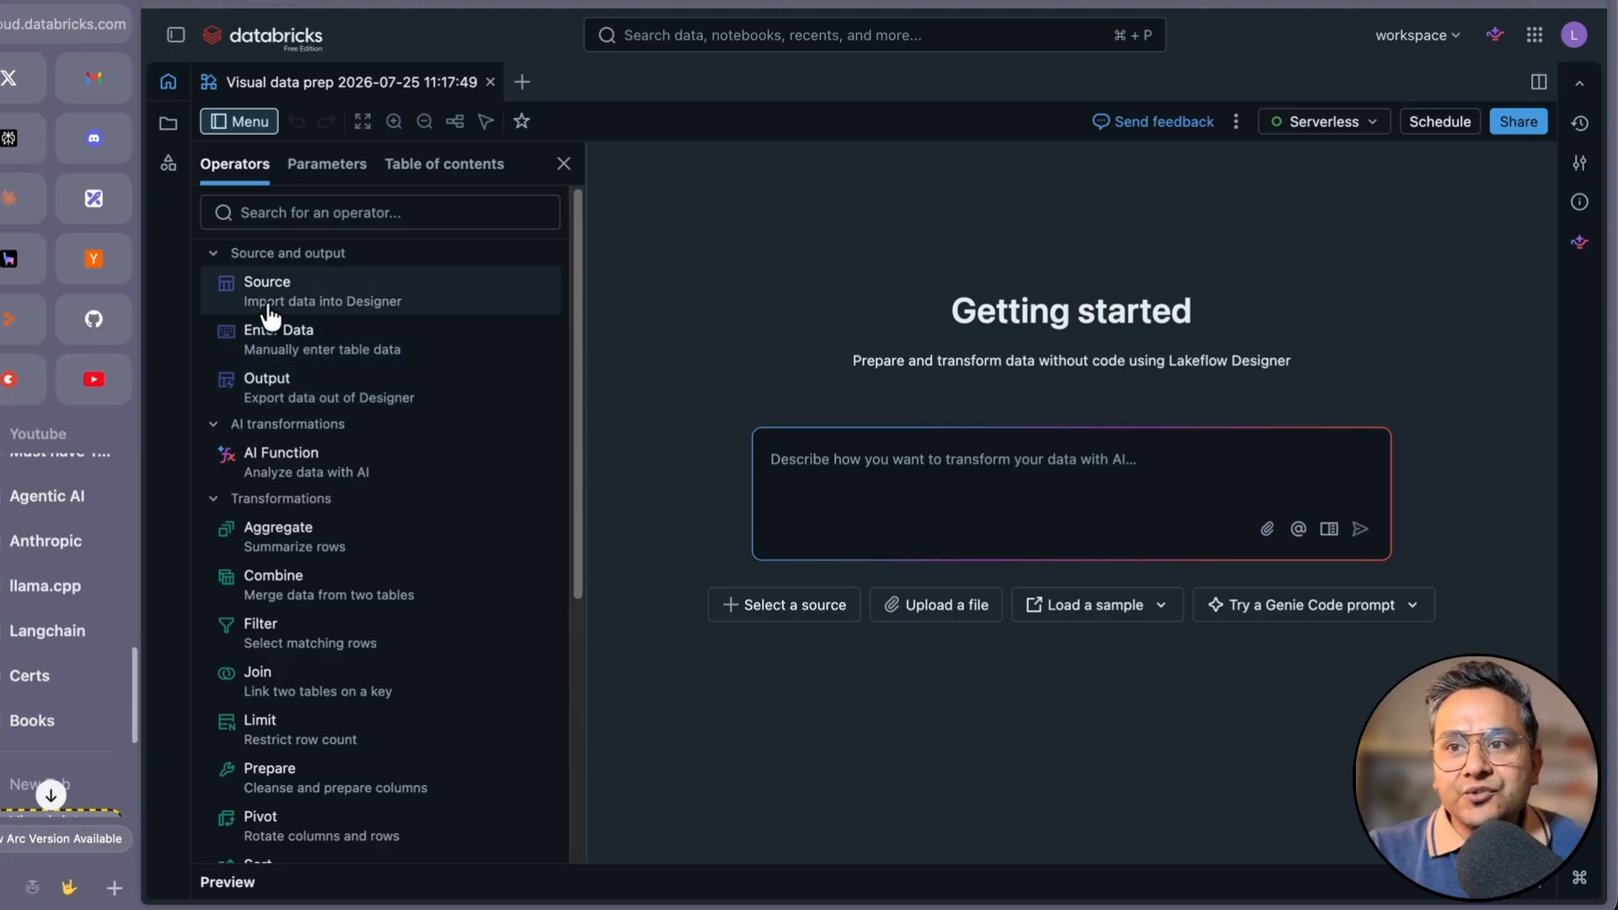
- Review the operator categories, collapsing Source and output, AI transformations, Transformations and Other in turn
left_click(282, 257)
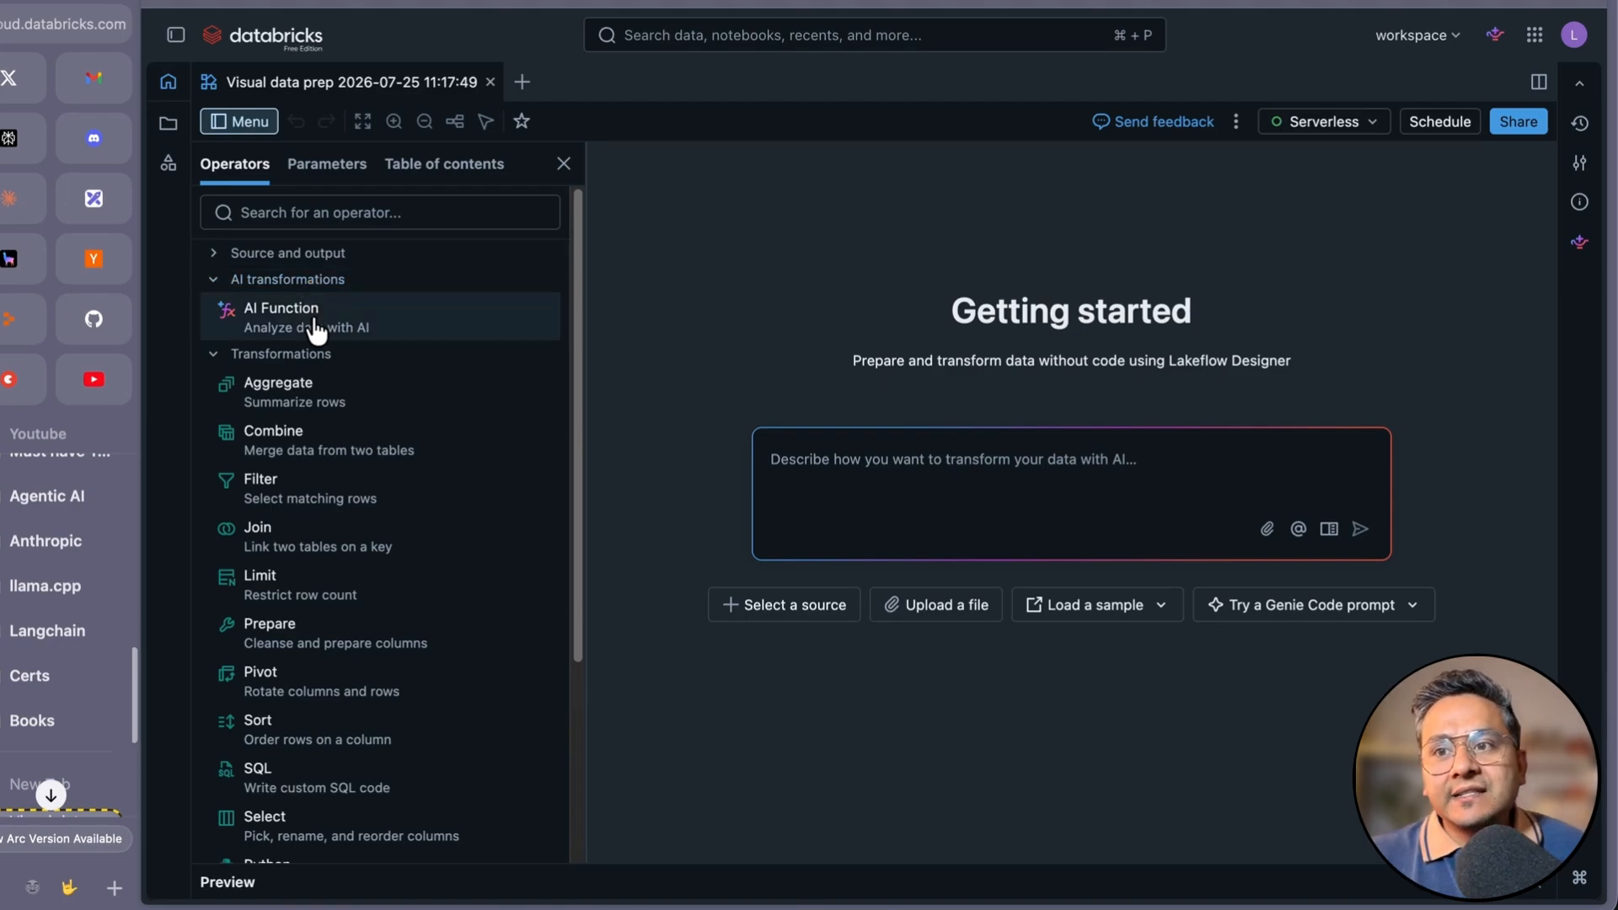
left_click(213, 280)
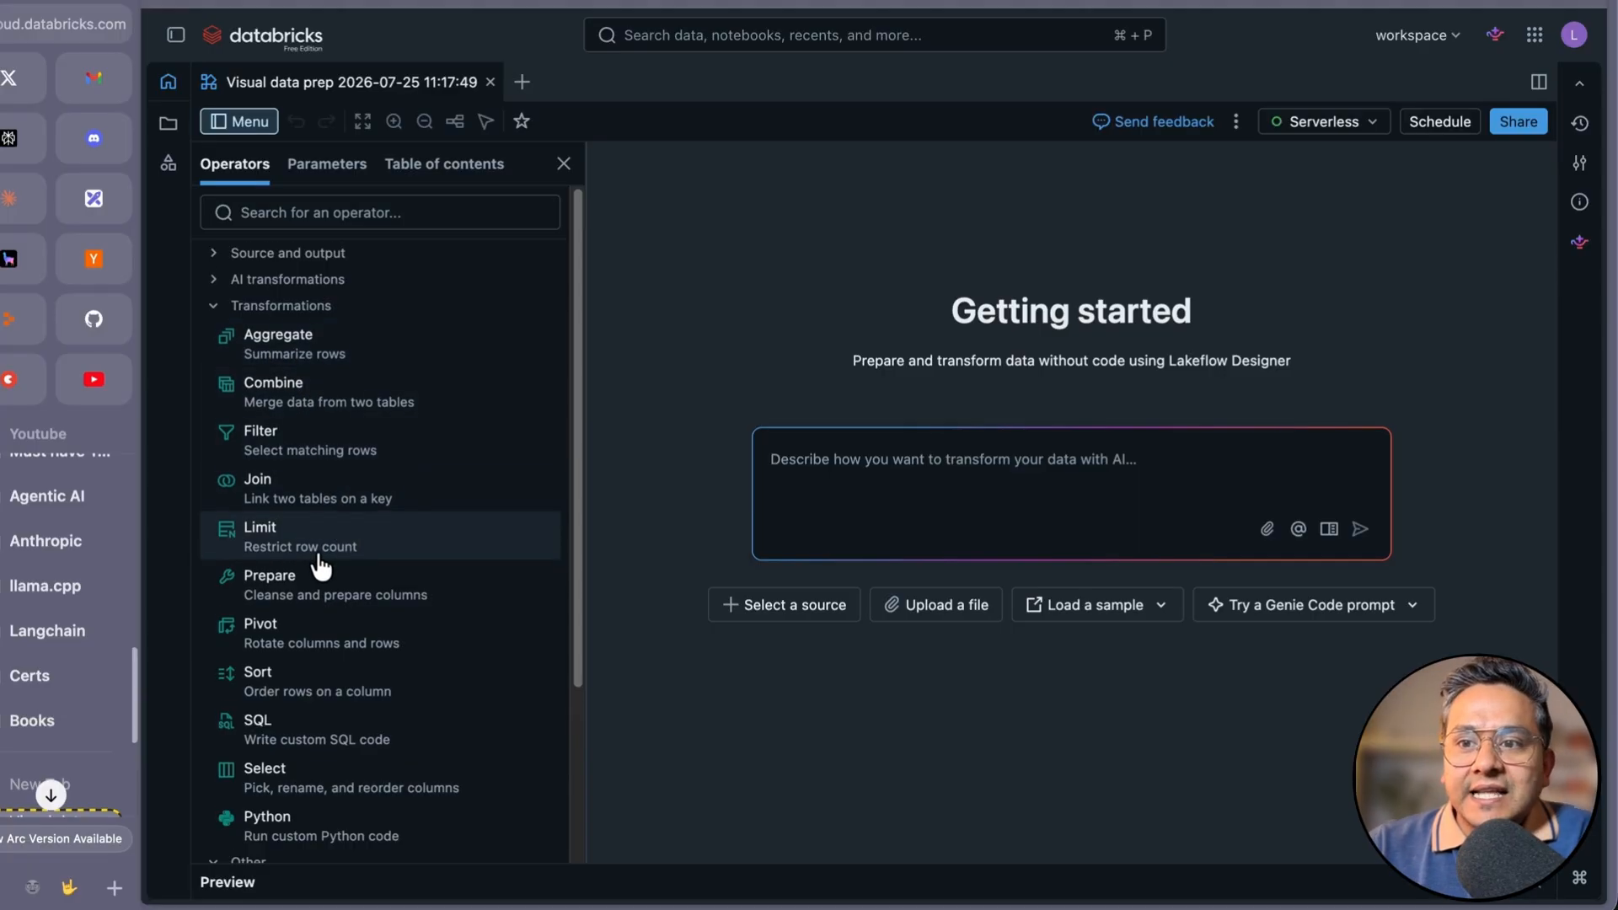
scroll(308, 590, "down", 1)
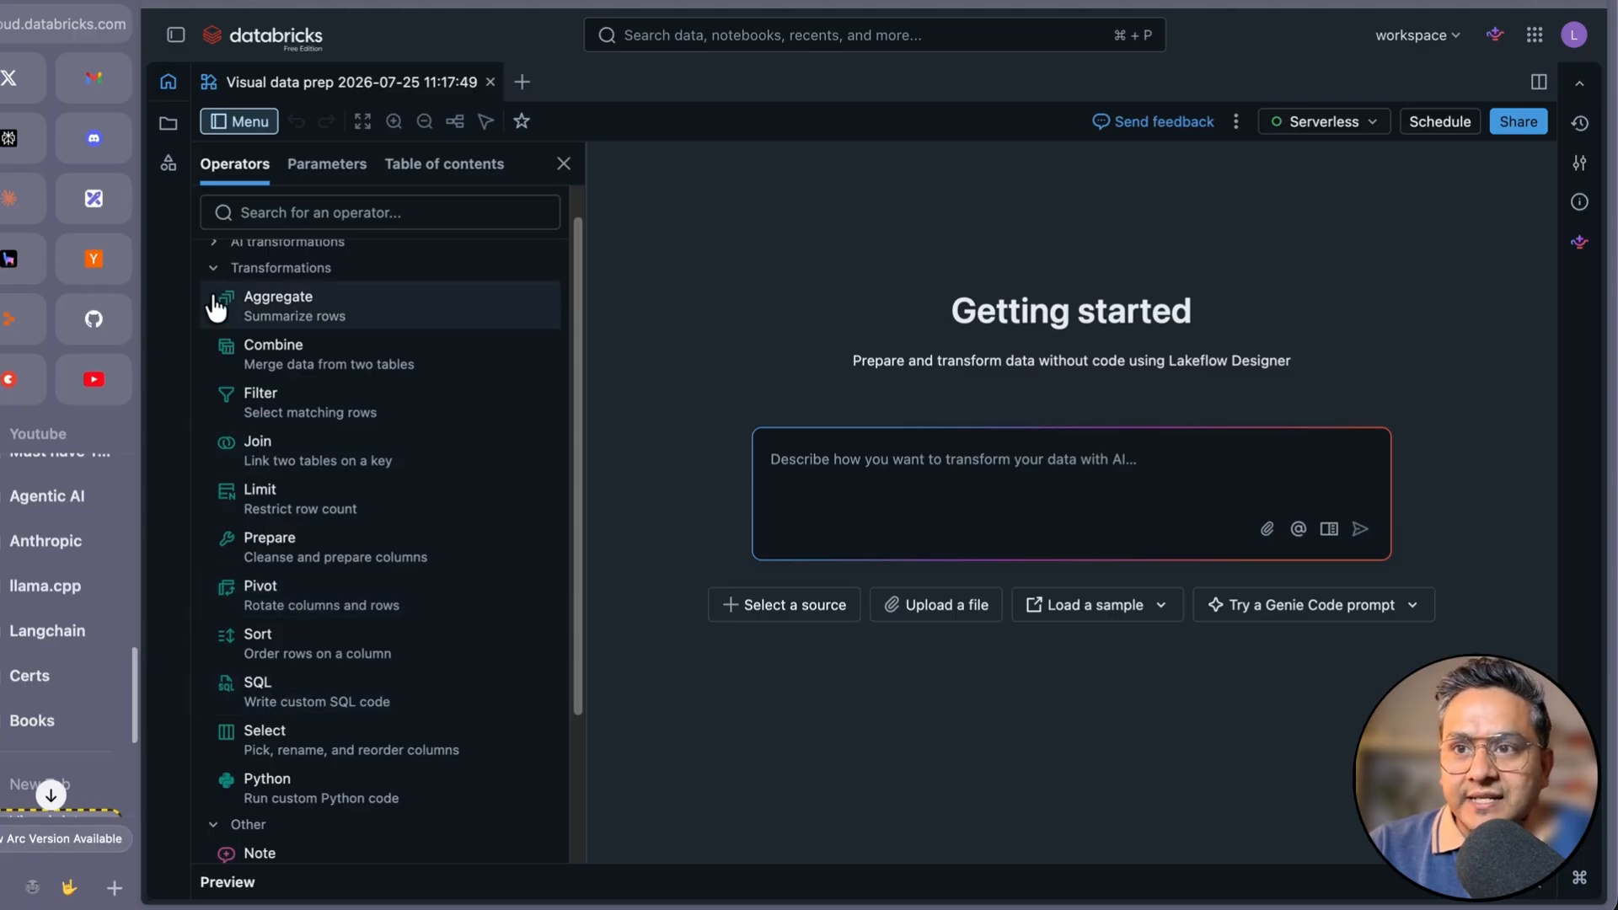
left_click(214, 268)
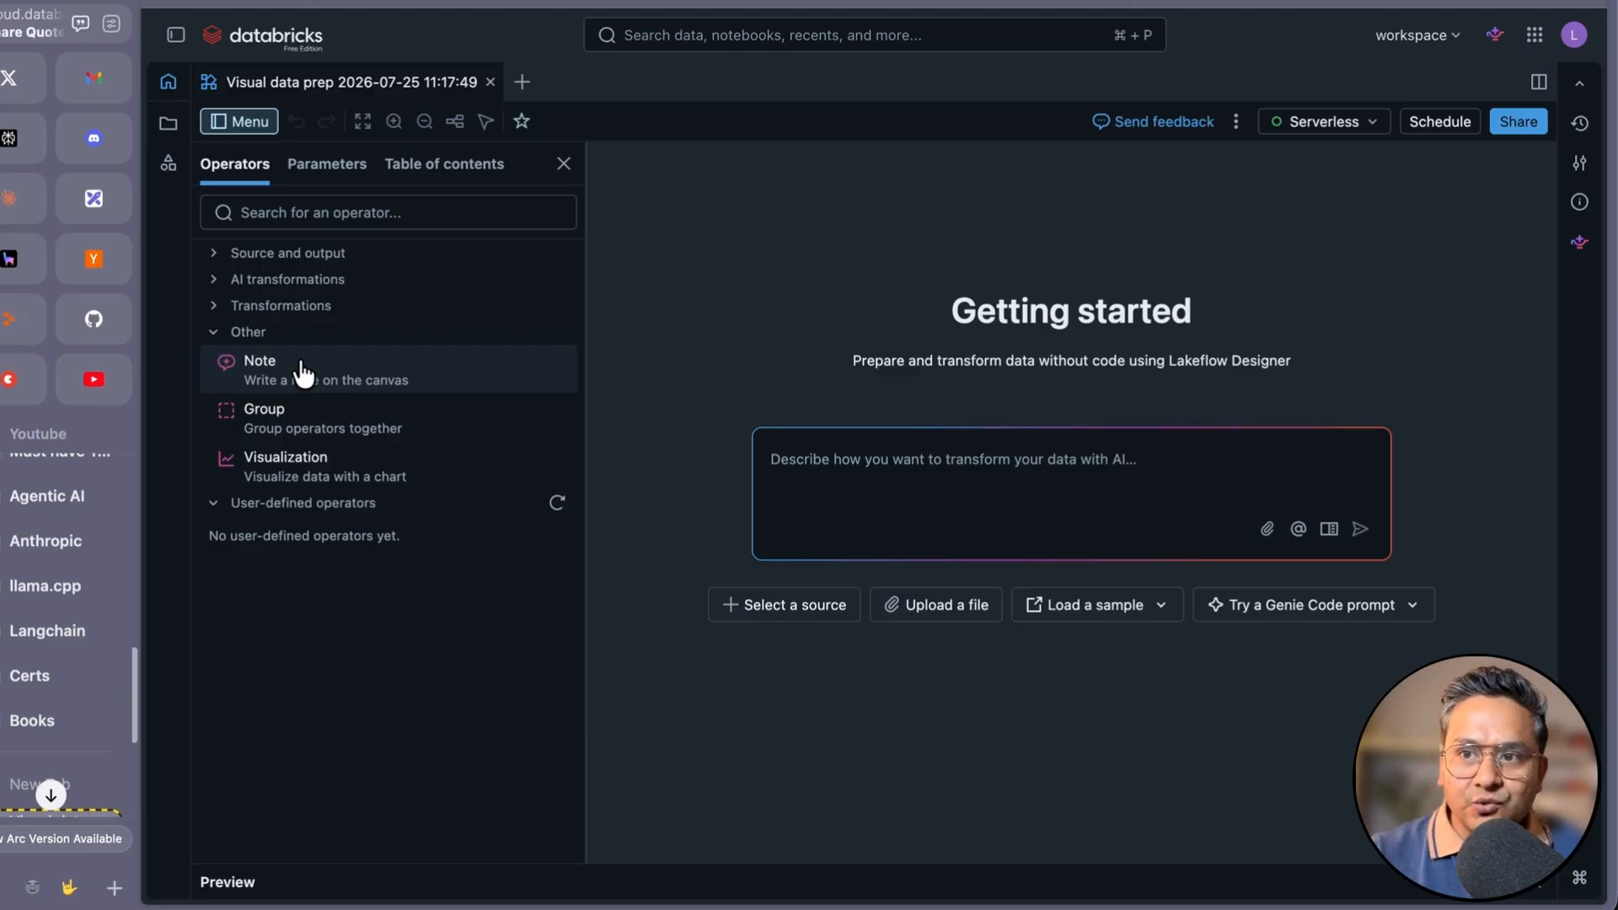
left_click(224, 334)
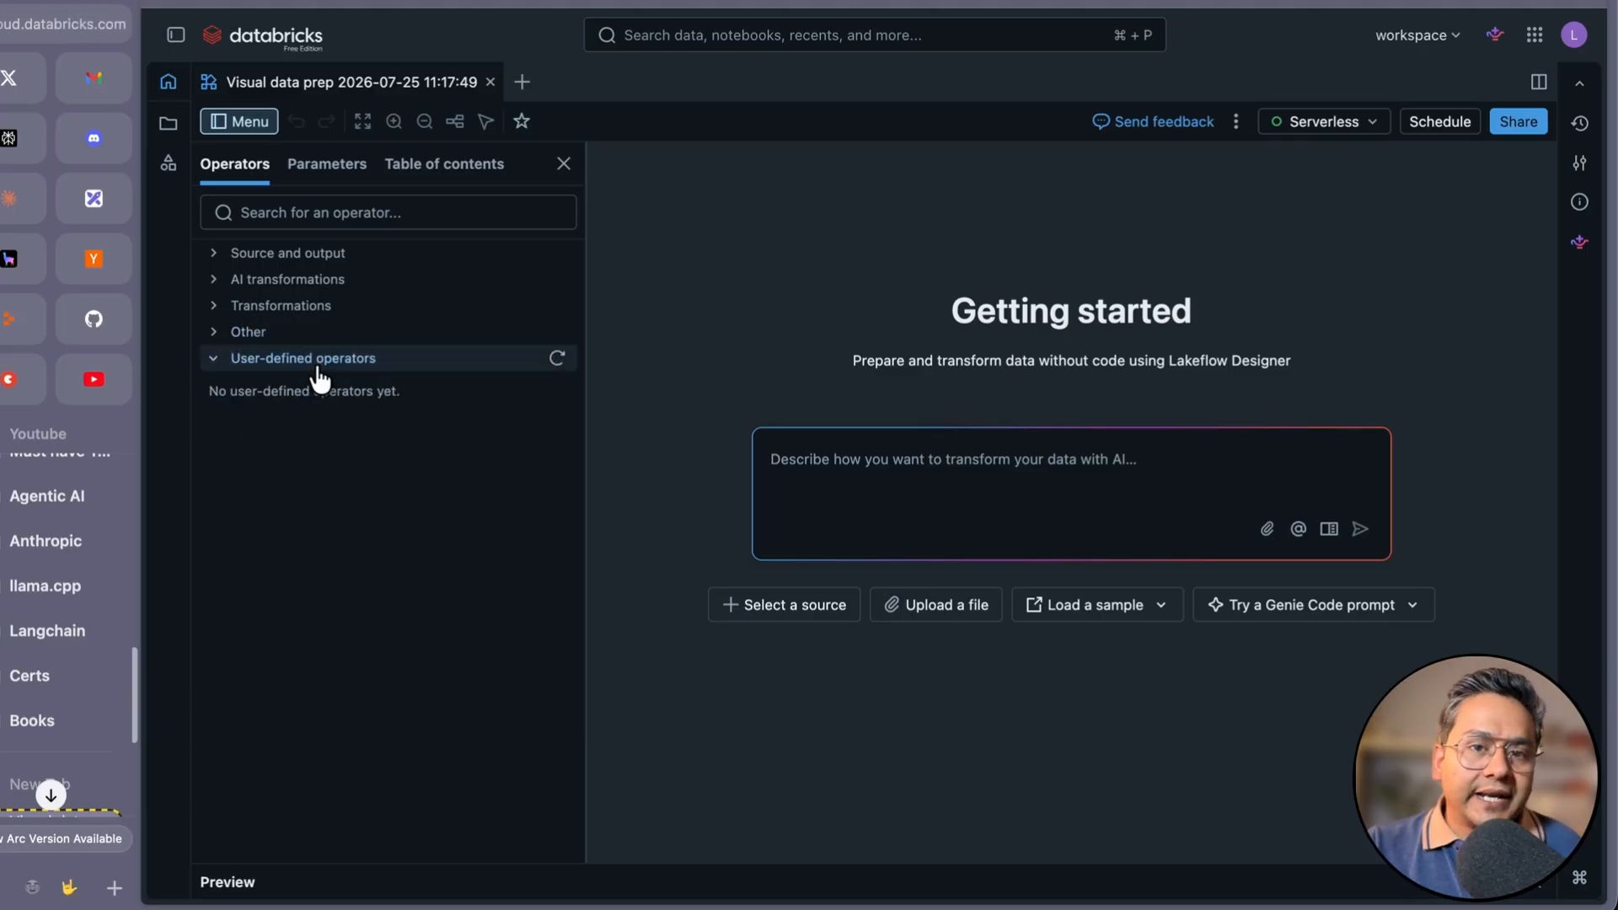
- Look over the designer's Parameters and Table of contents views and its additional File, View and Help options
left_click(310, 169)
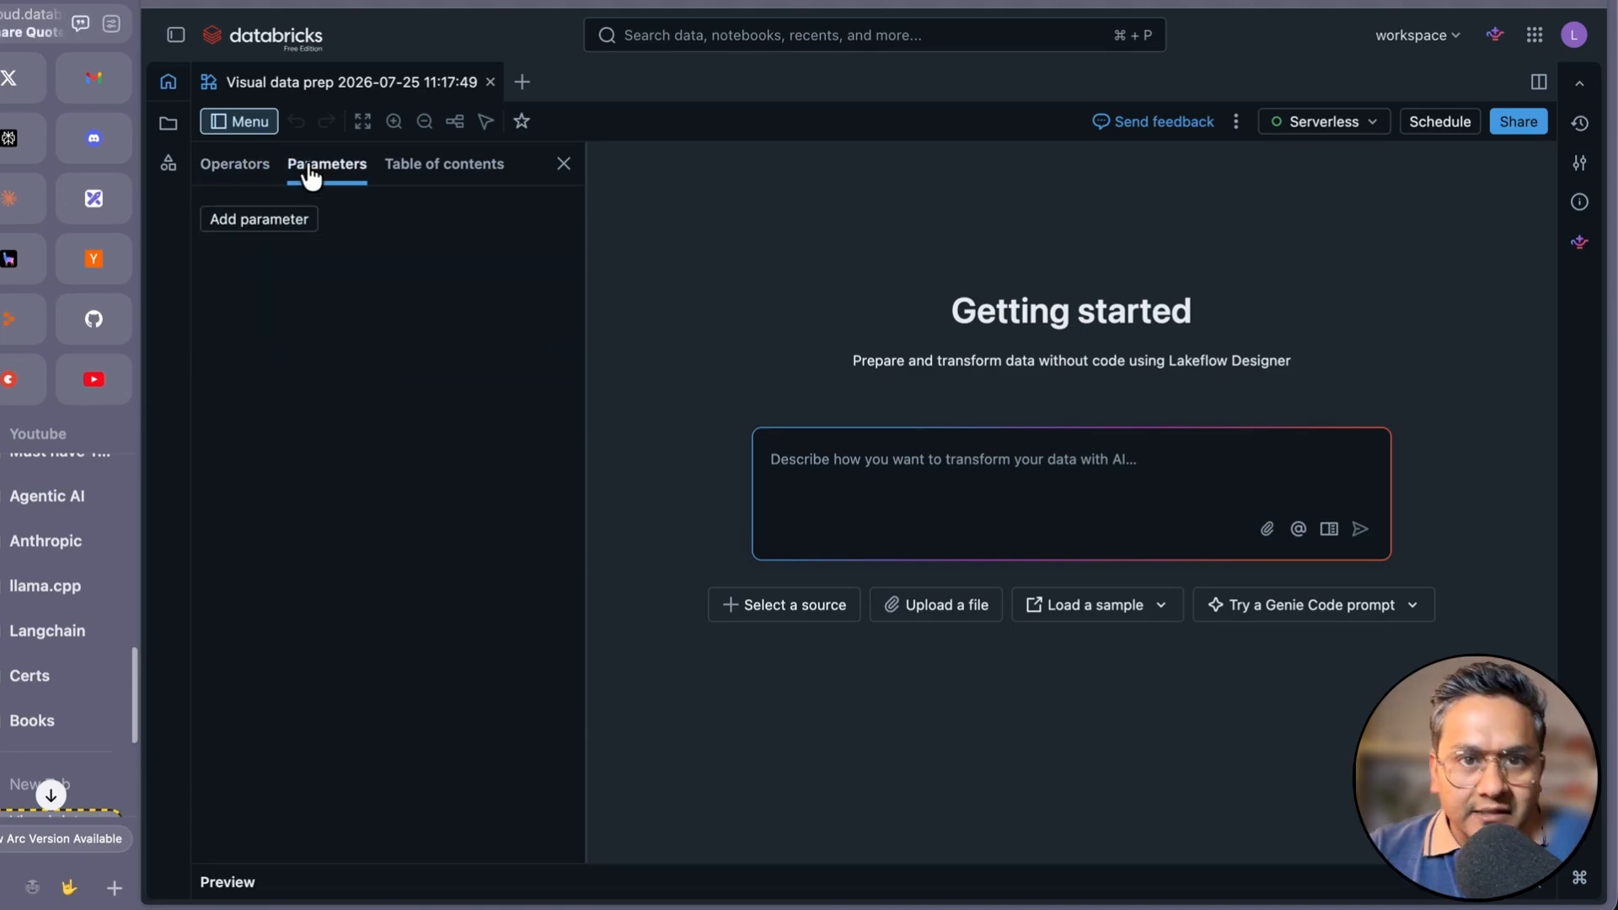
left_click(419, 181)
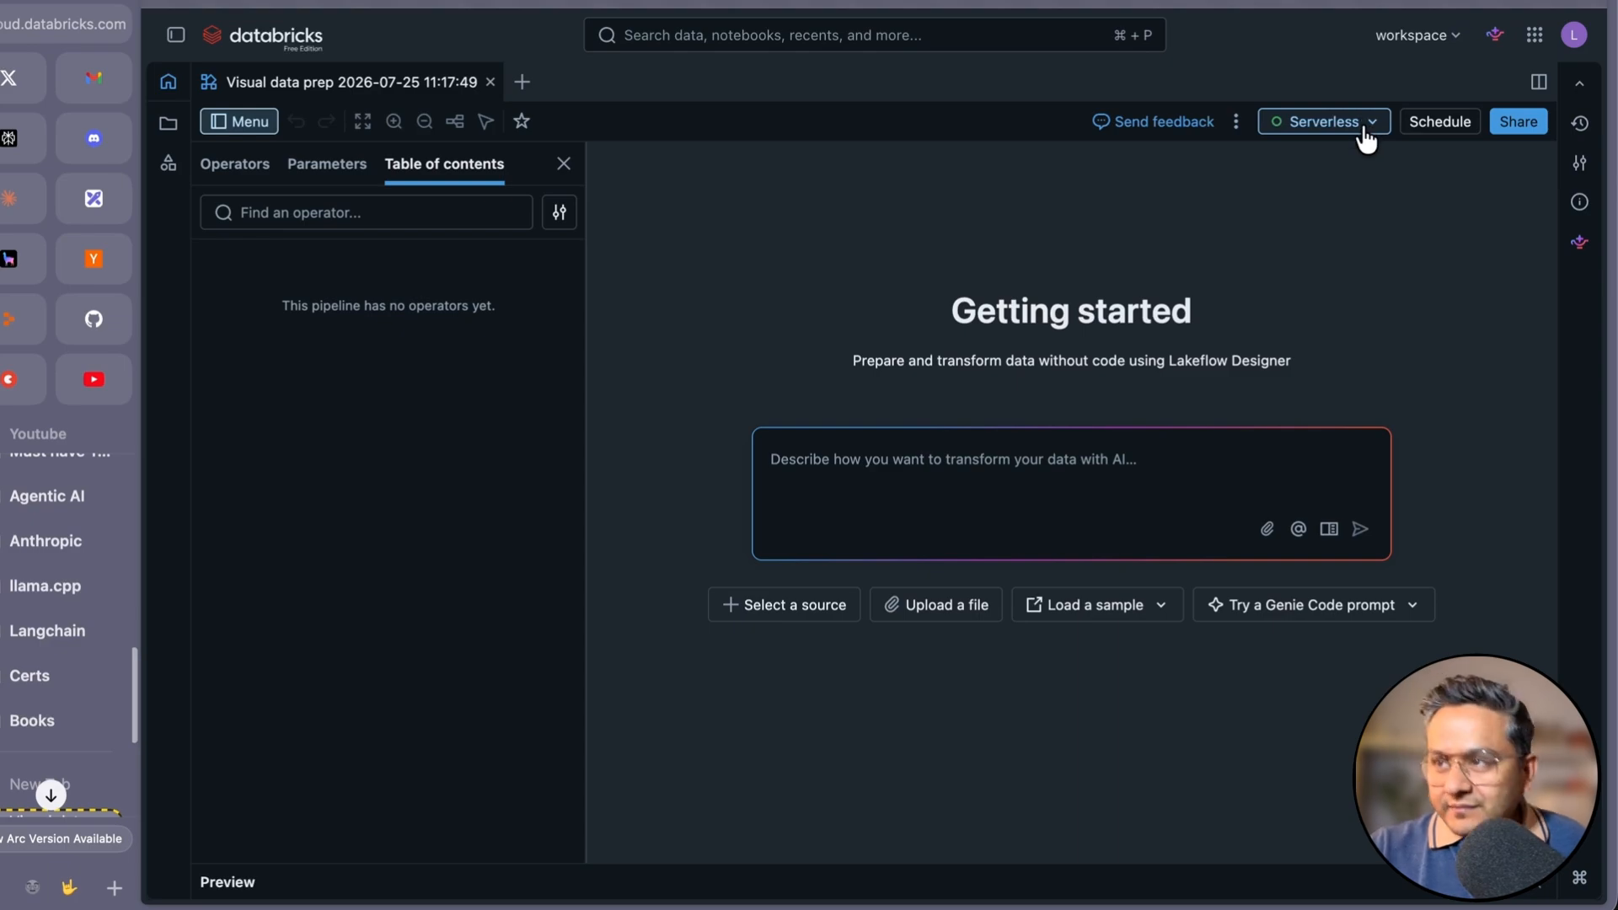
left_click(1235, 122)
mouse_move(1258, 169)
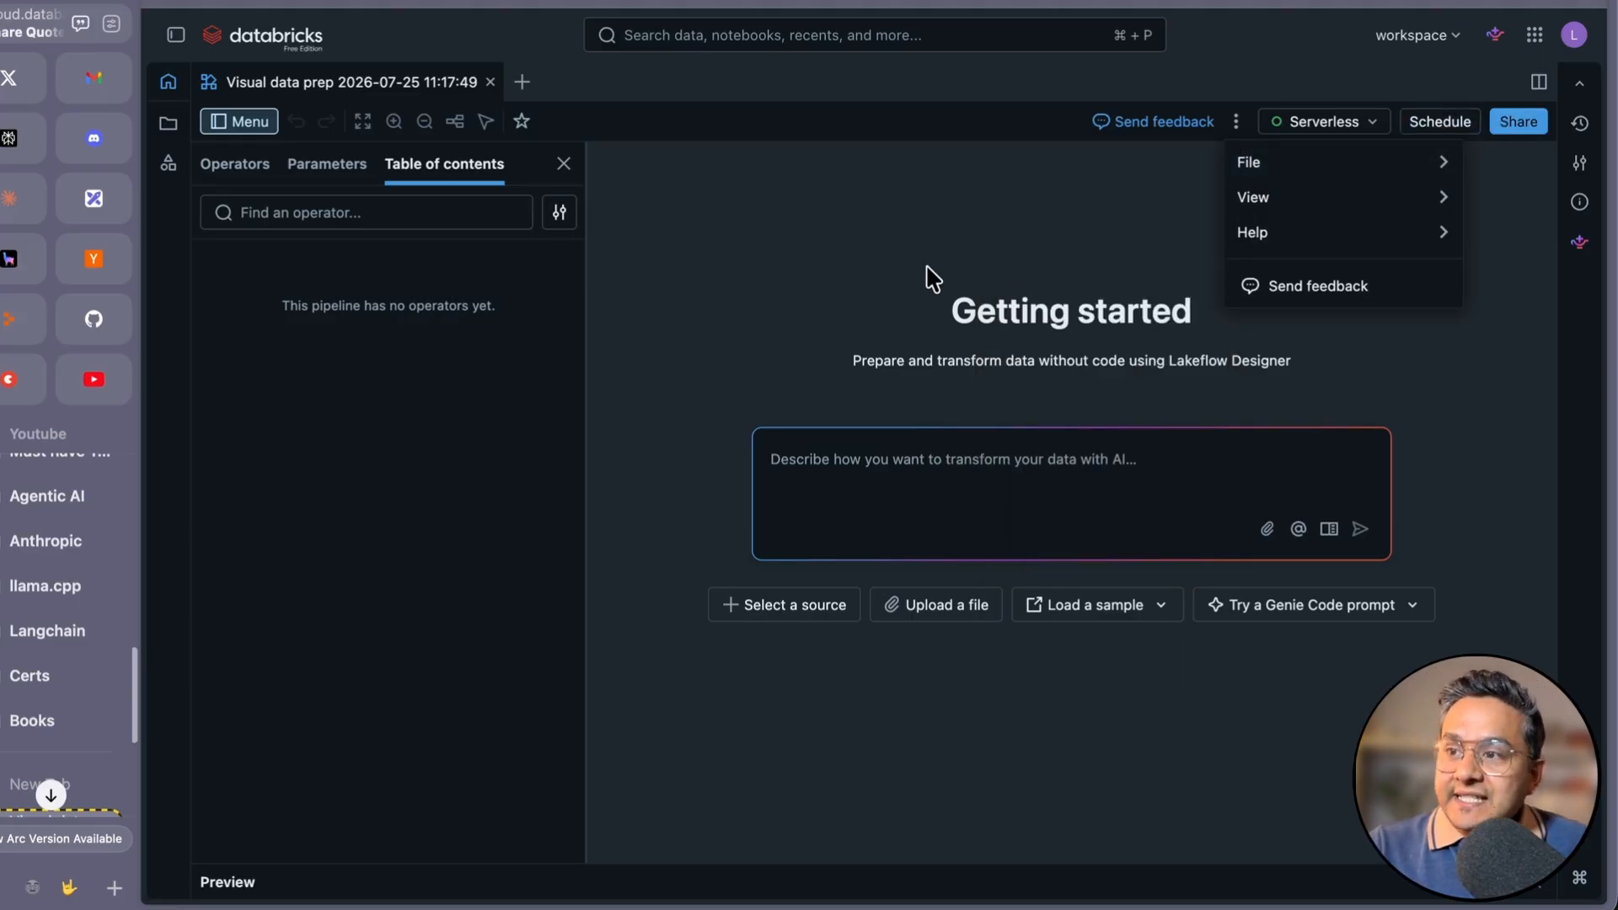
left_click(1064, 211)
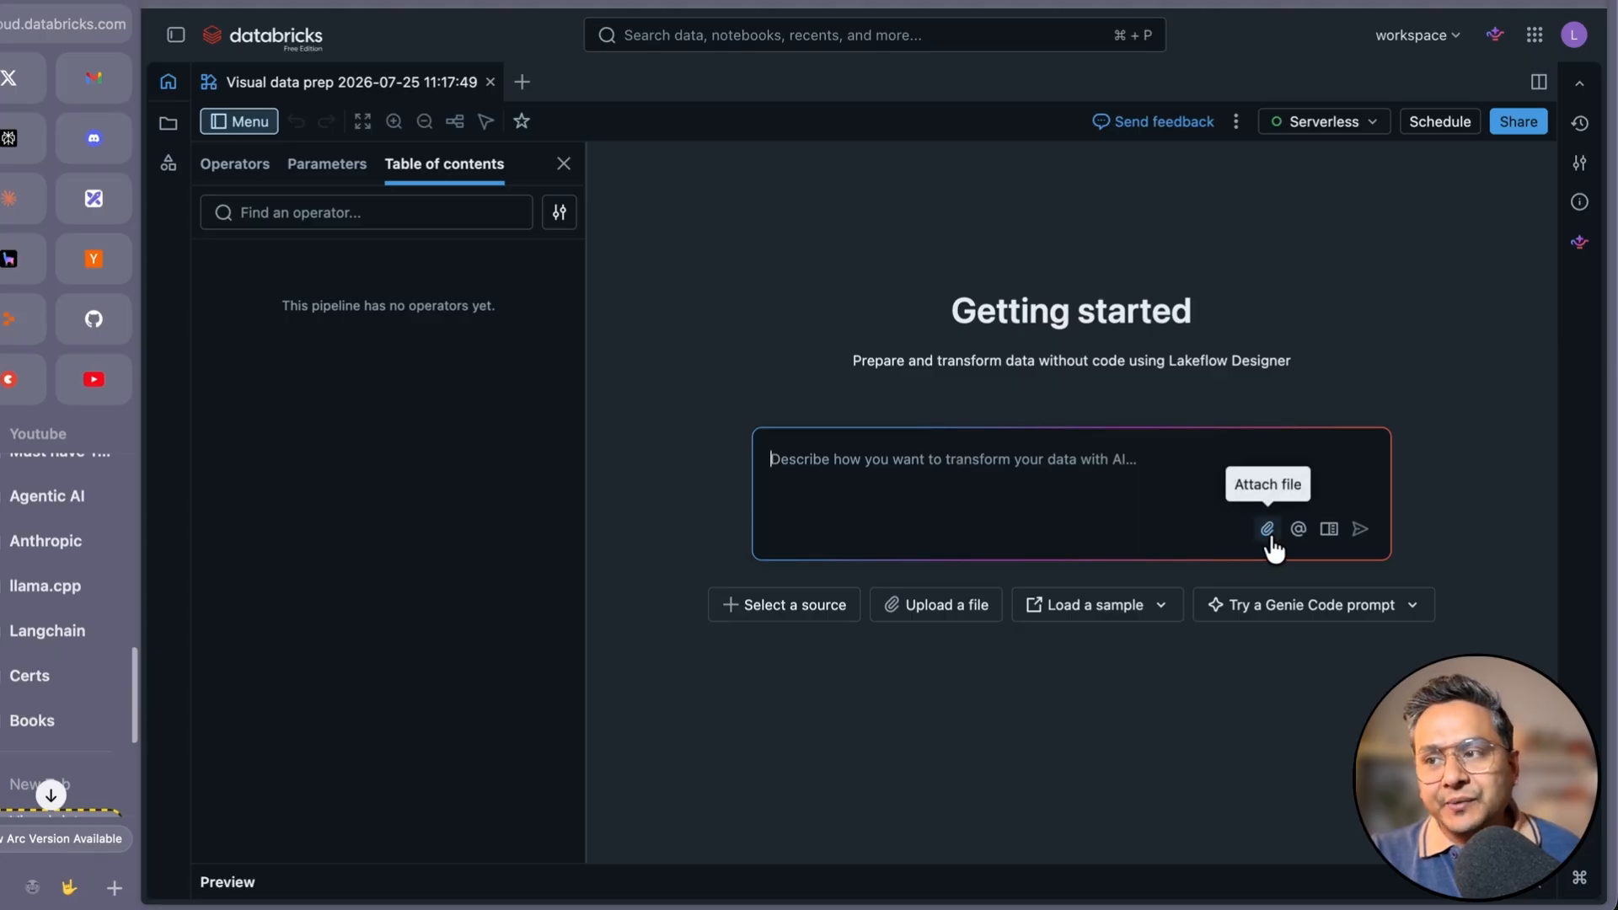
- Check which workspace objects can be referenced with @ in the AI transformation prompt, and clear the prompt again
left_click(1084, 470)
type("@")
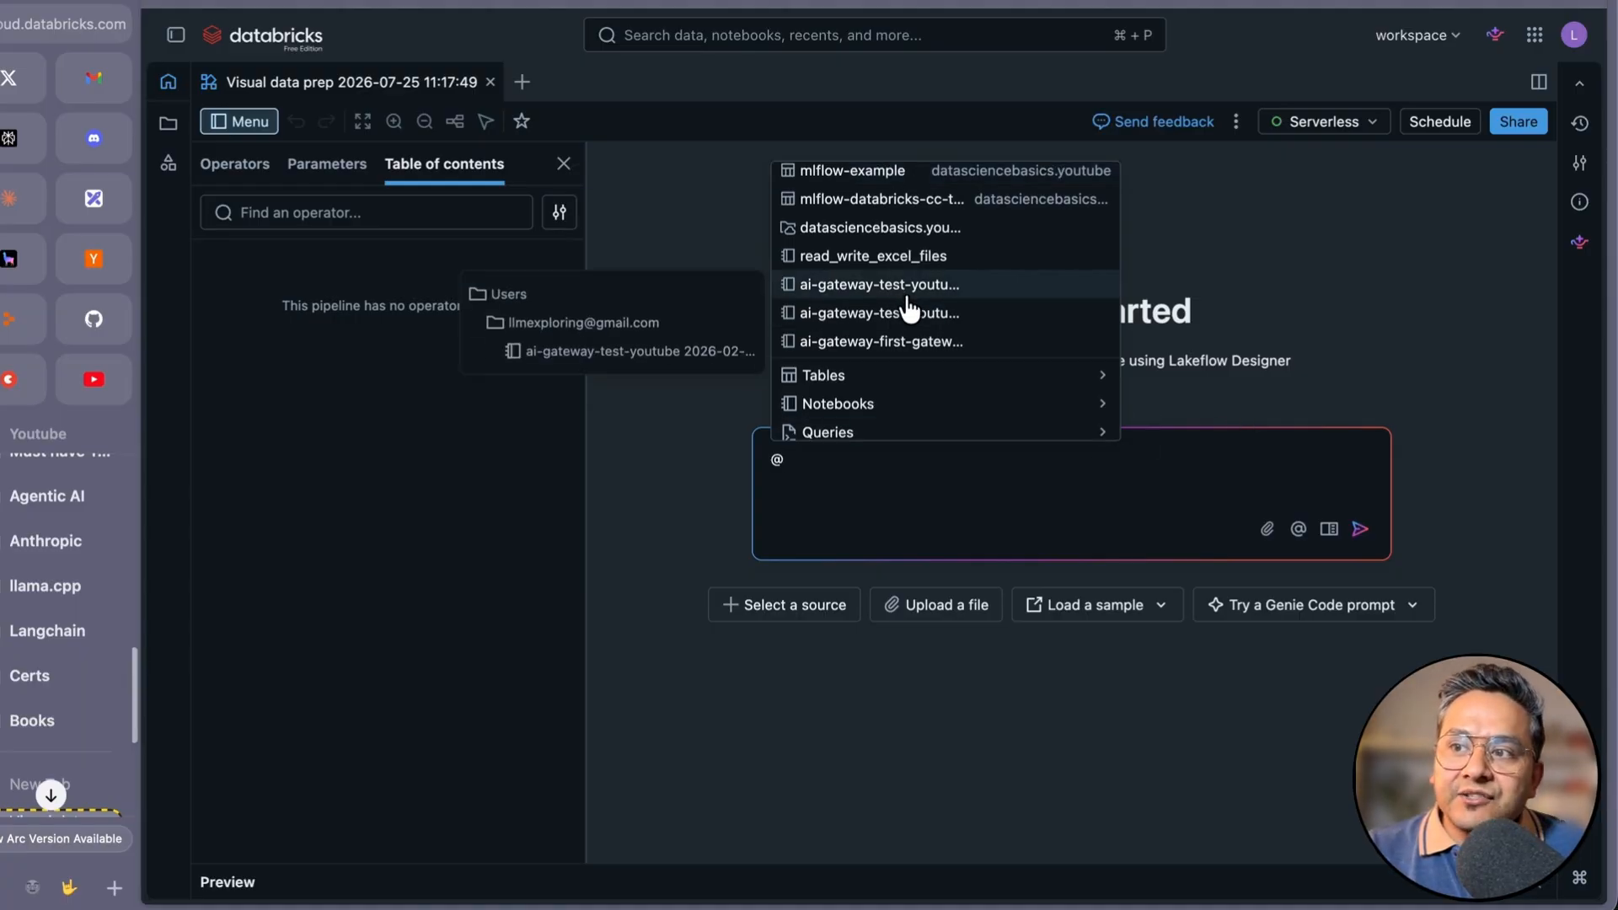
left_click(1119, 481)
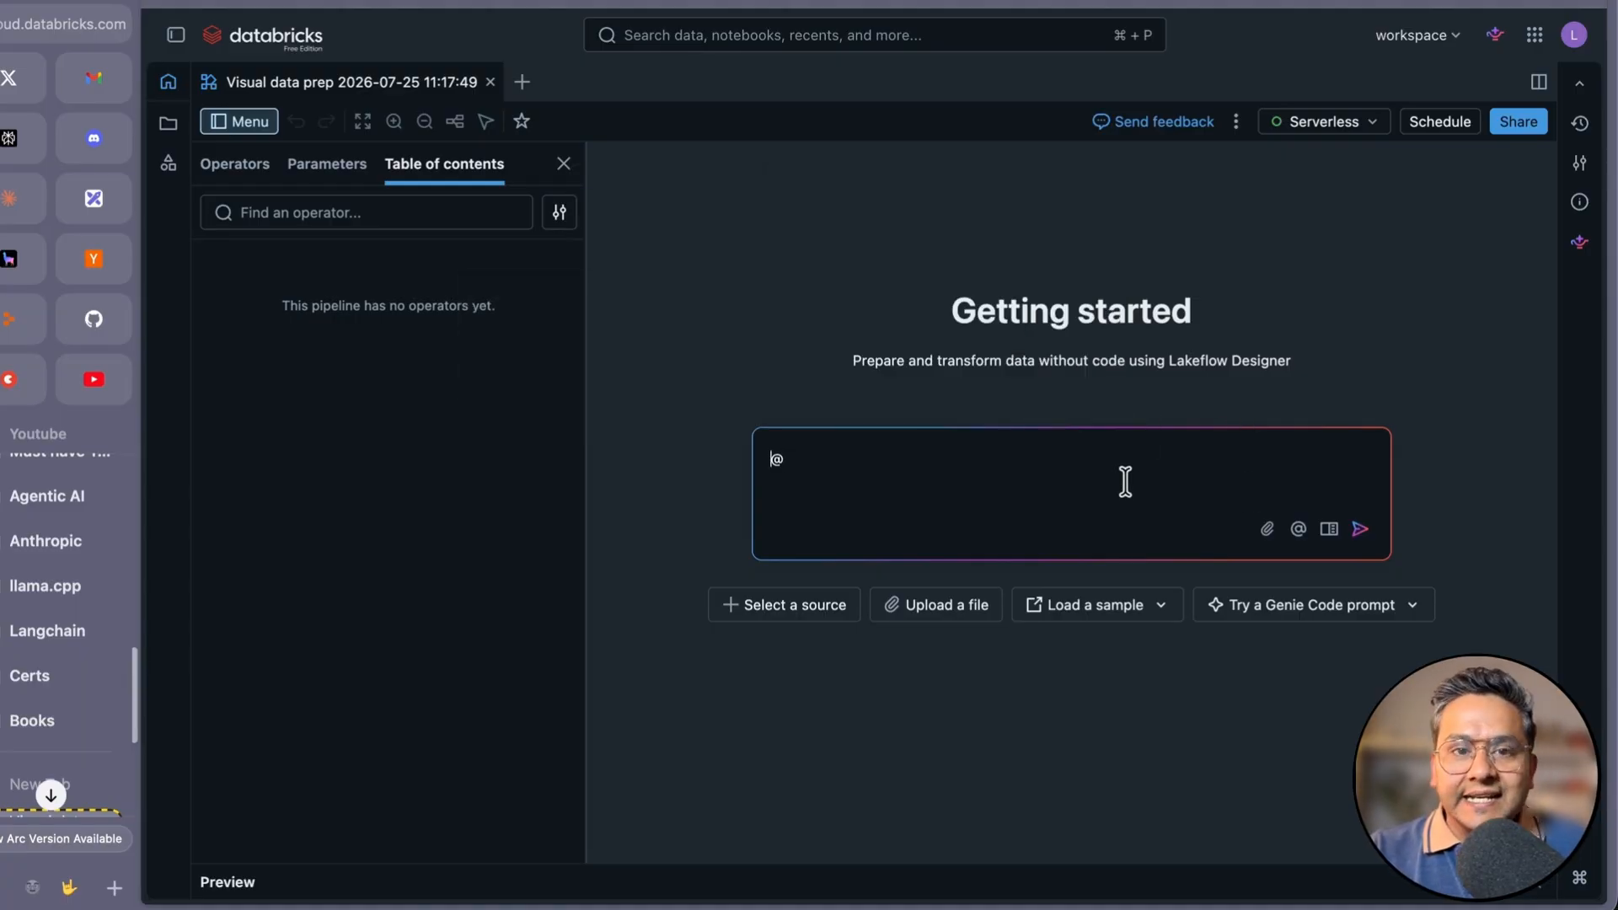
key("BackSpace")
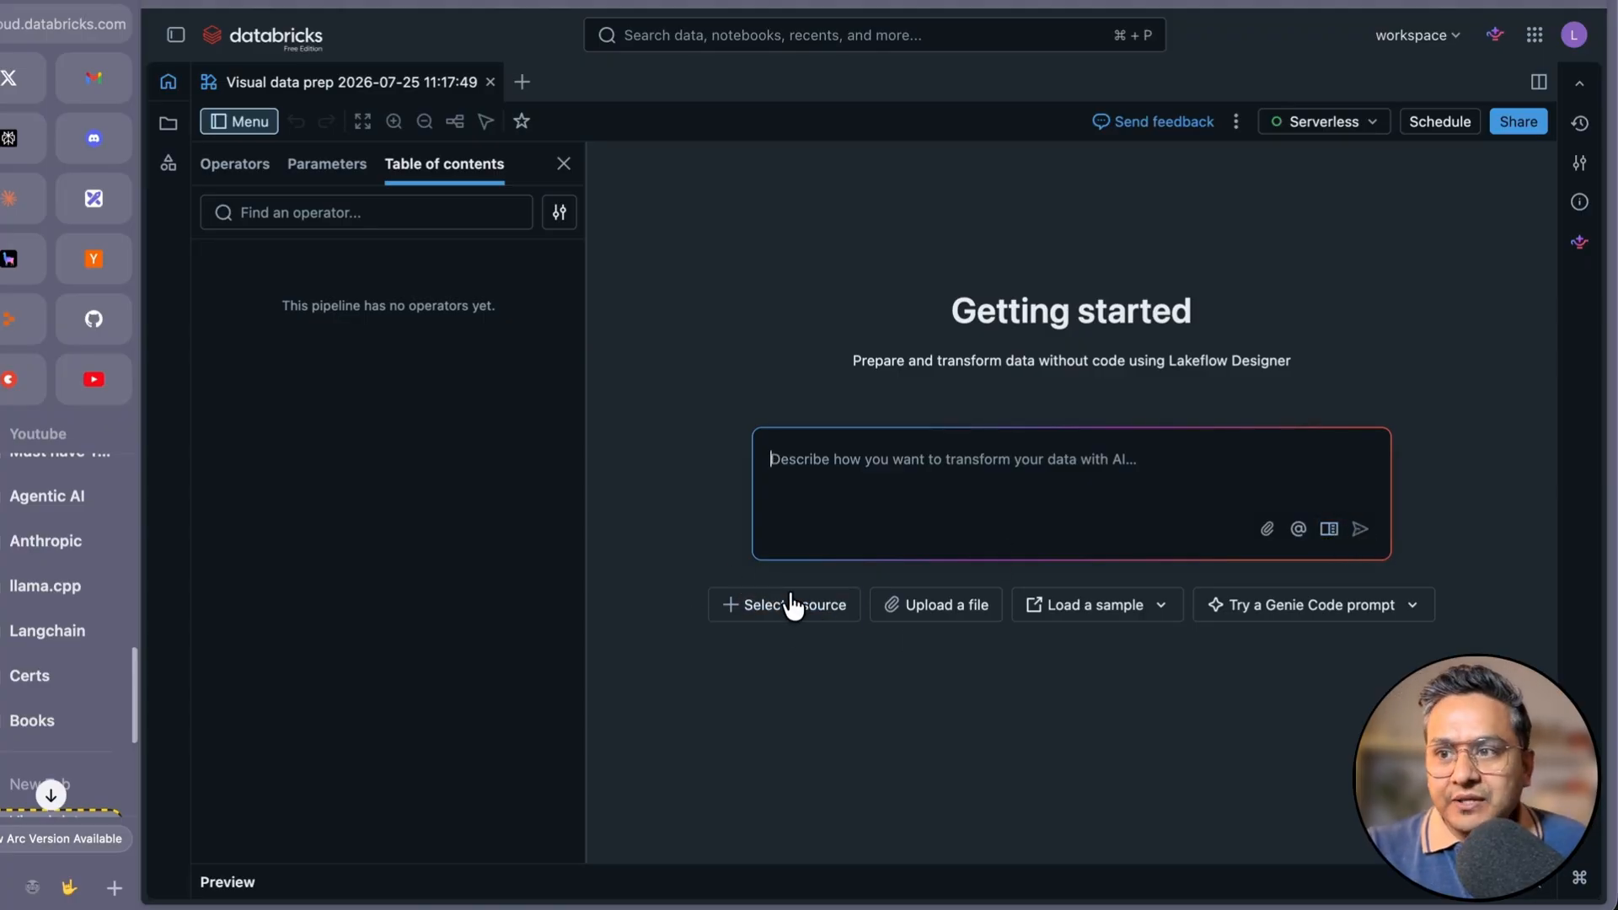
- Add a source operator to the empty canvas and close the data preview
left_click(741, 619)
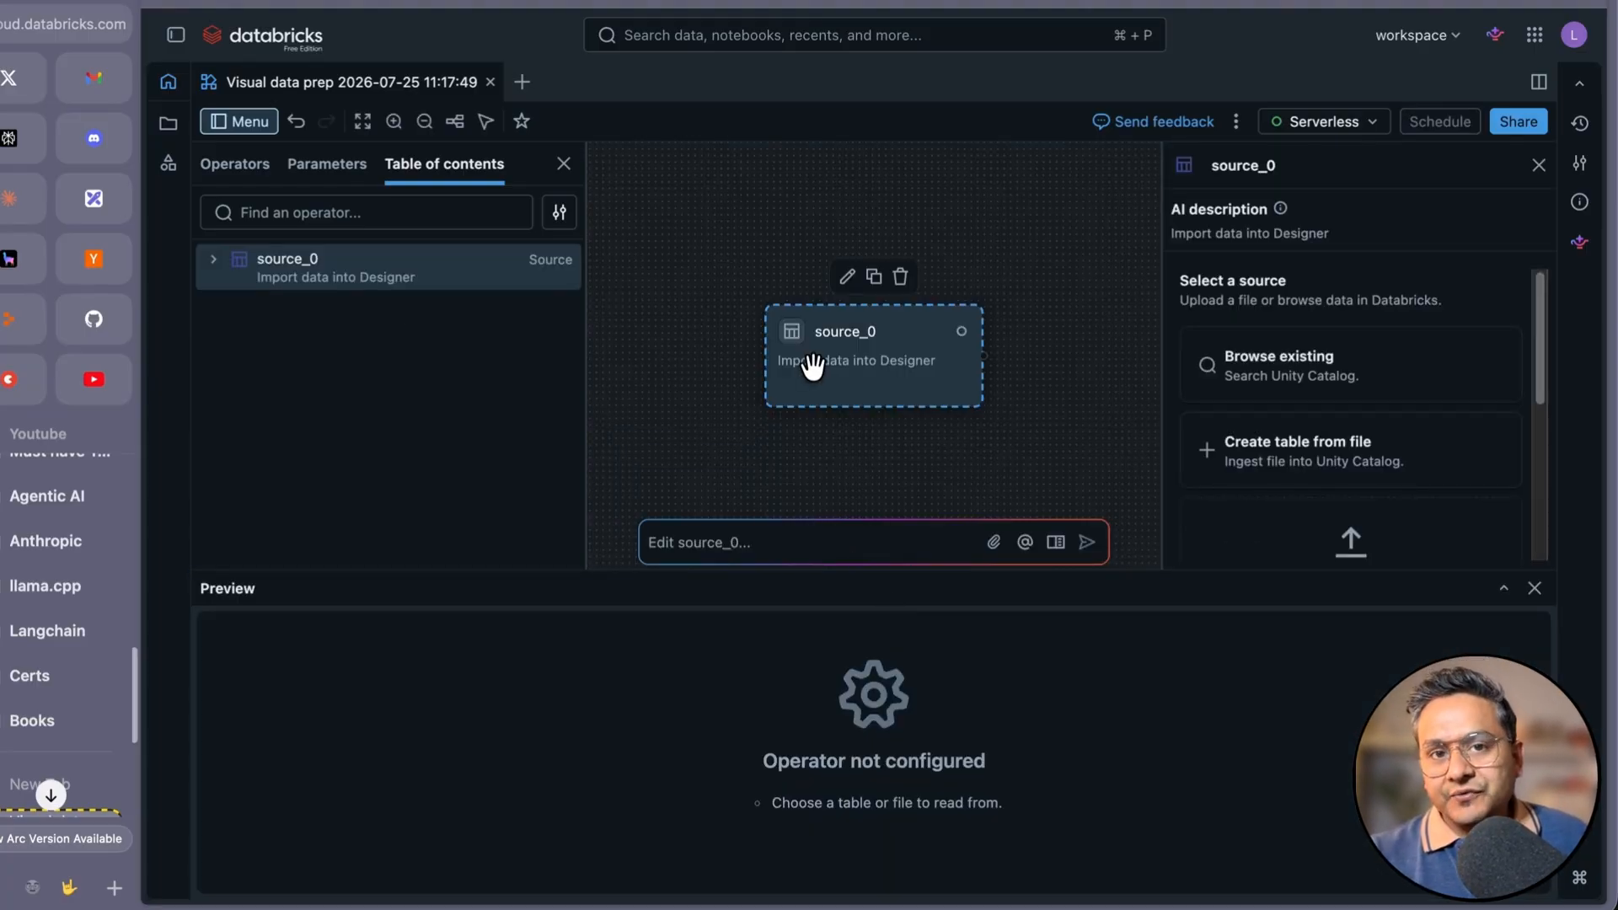
left_click(1533, 588)
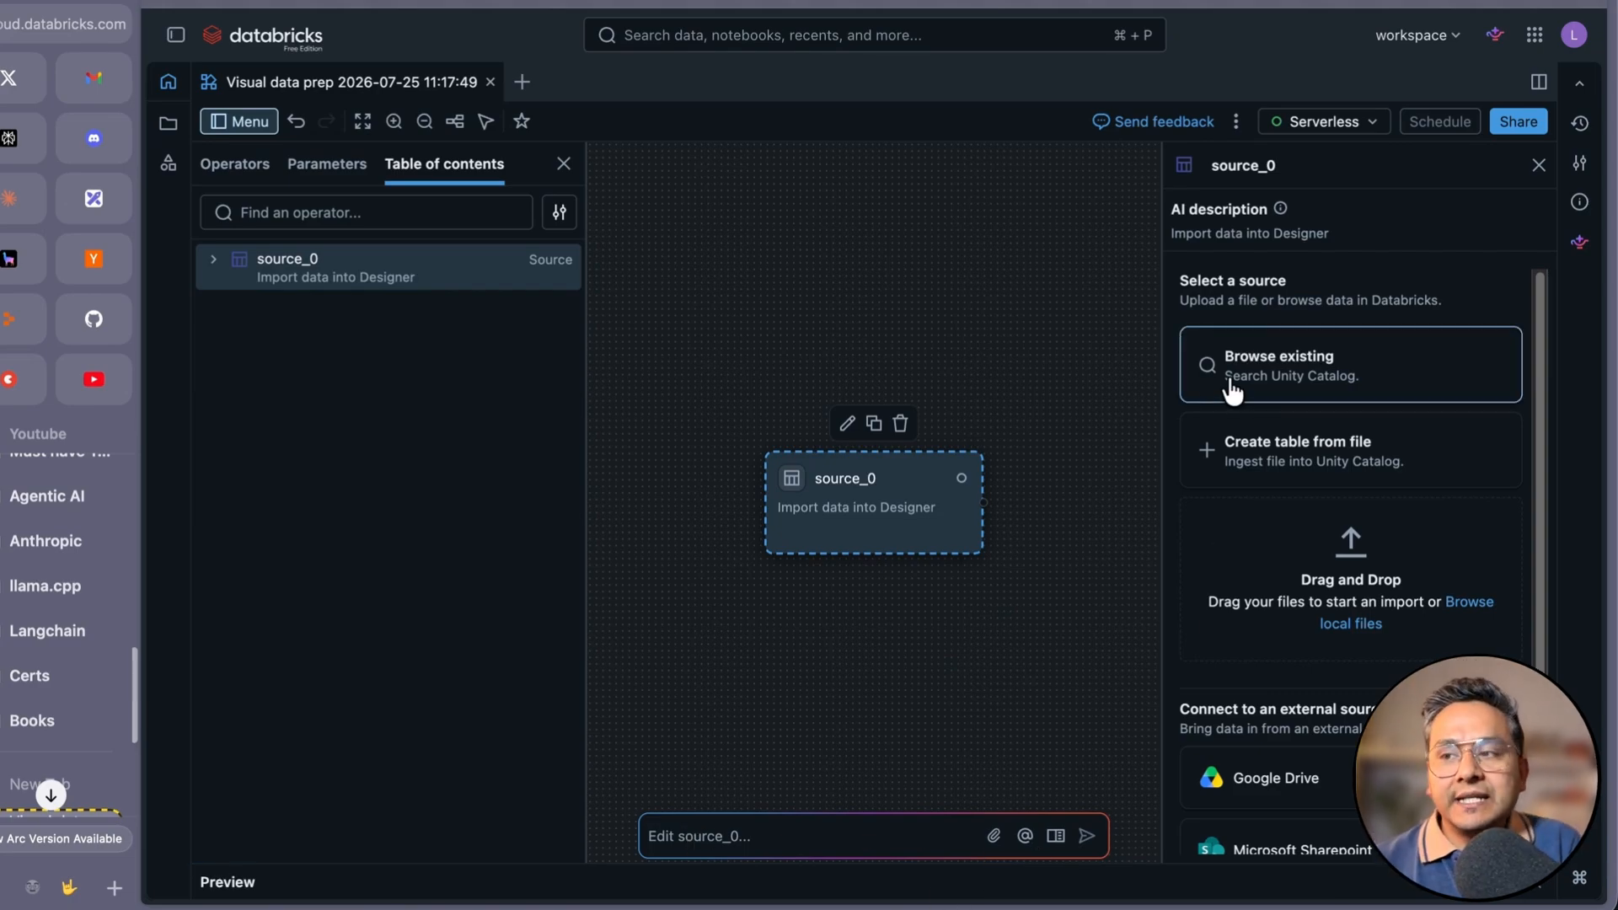
- Examine the source operator's options for browsing existing catalogs and for creating a table from an uploaded file
left_click(1288, 379)
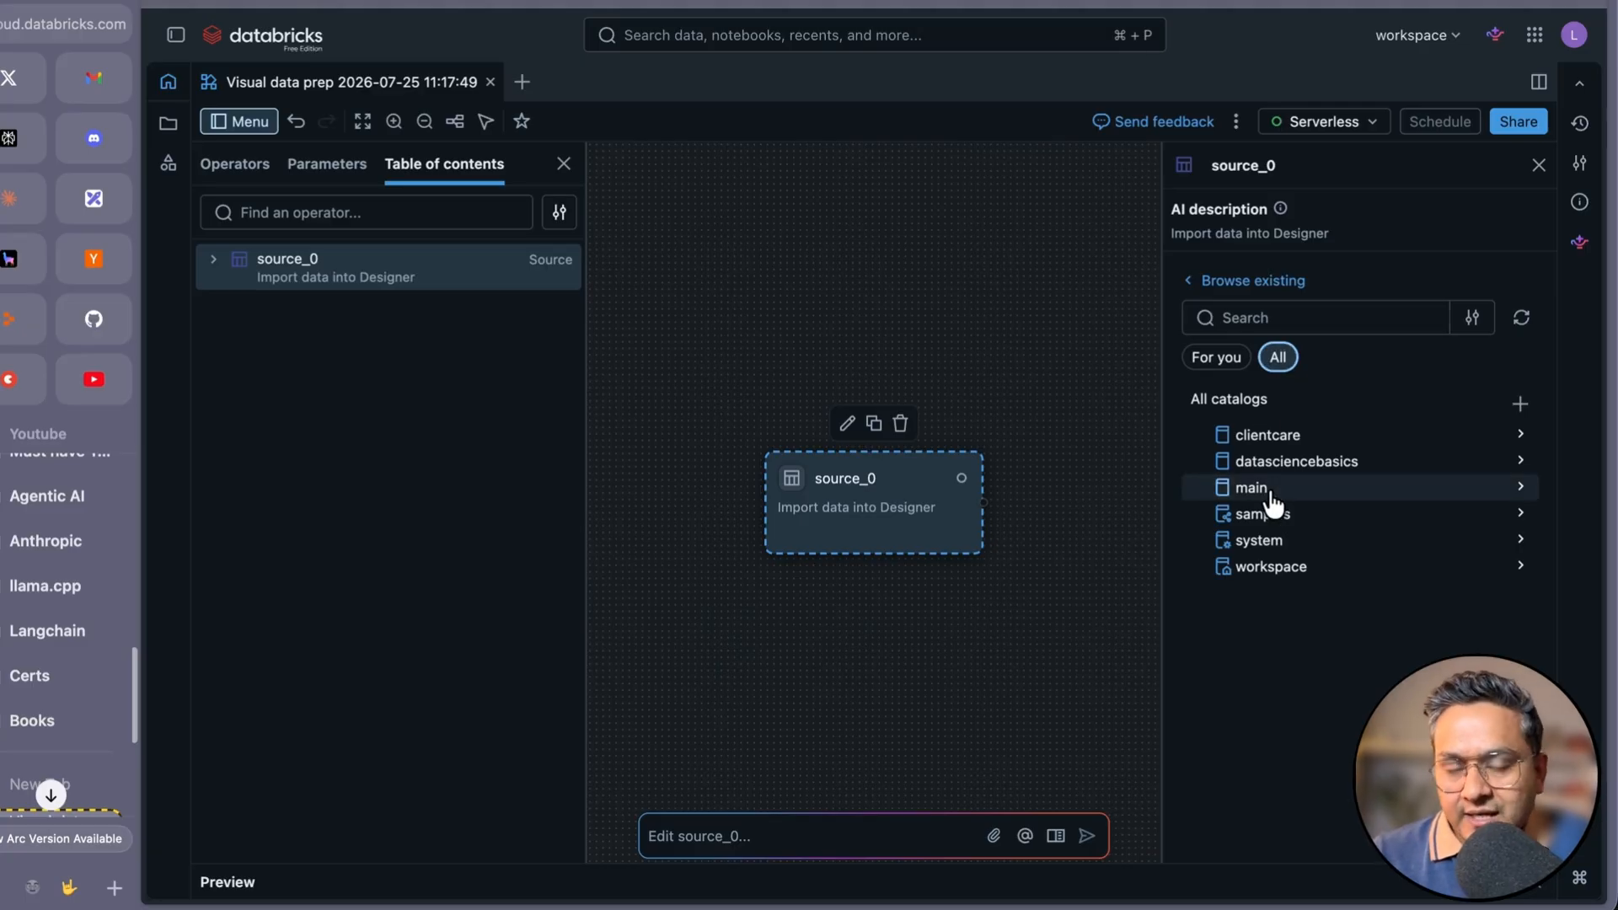
left_click(1188, 285)
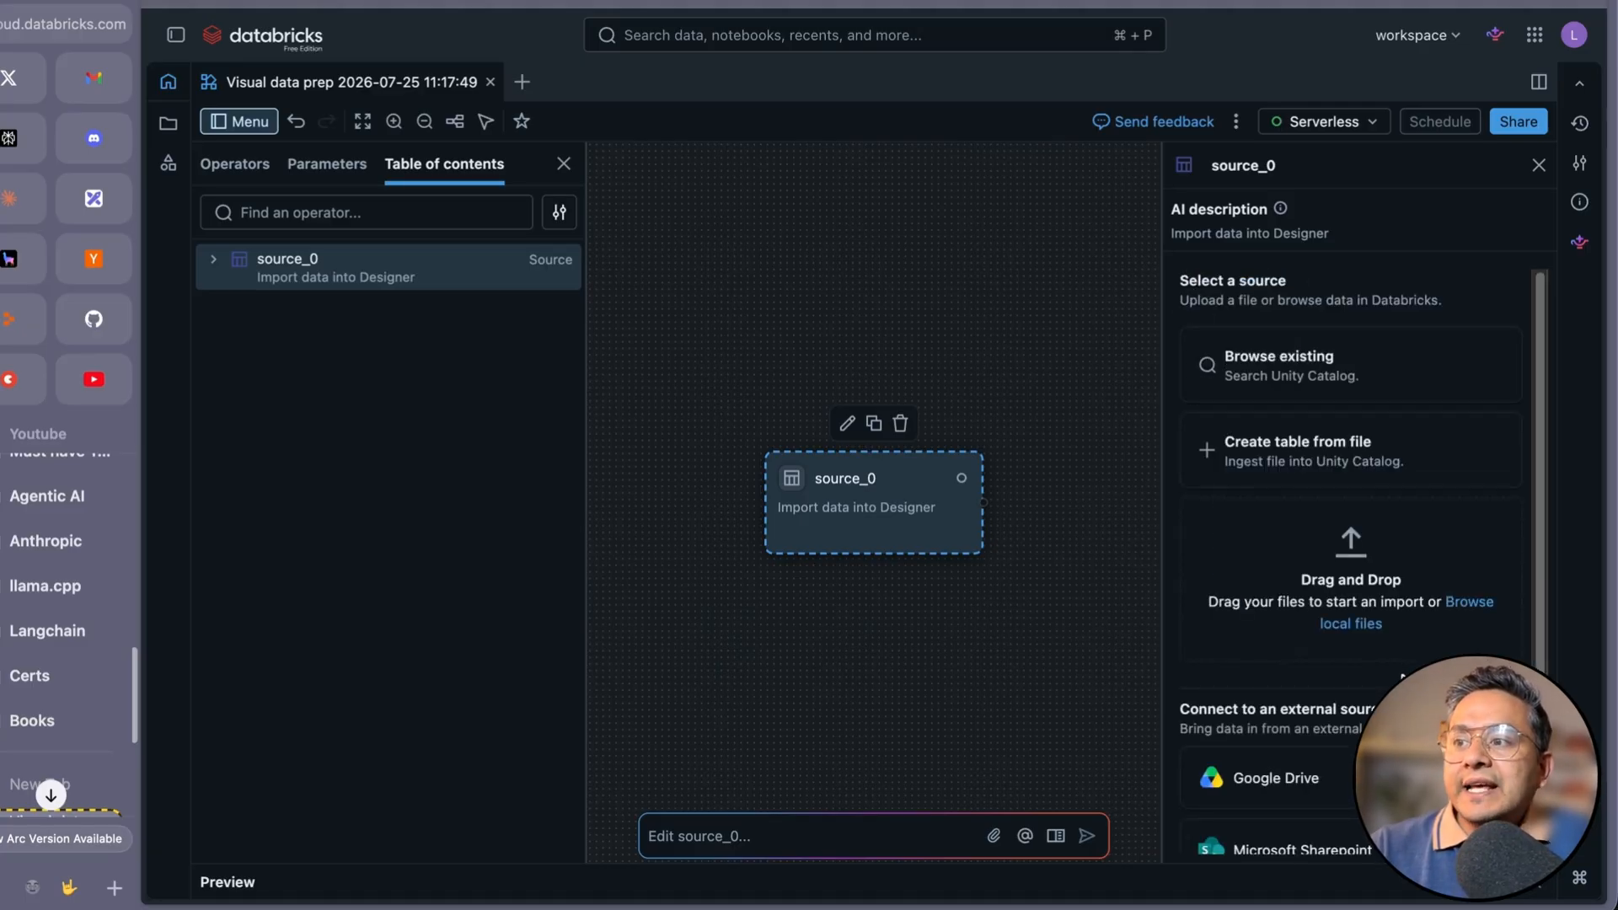
left_click(1297, 476)
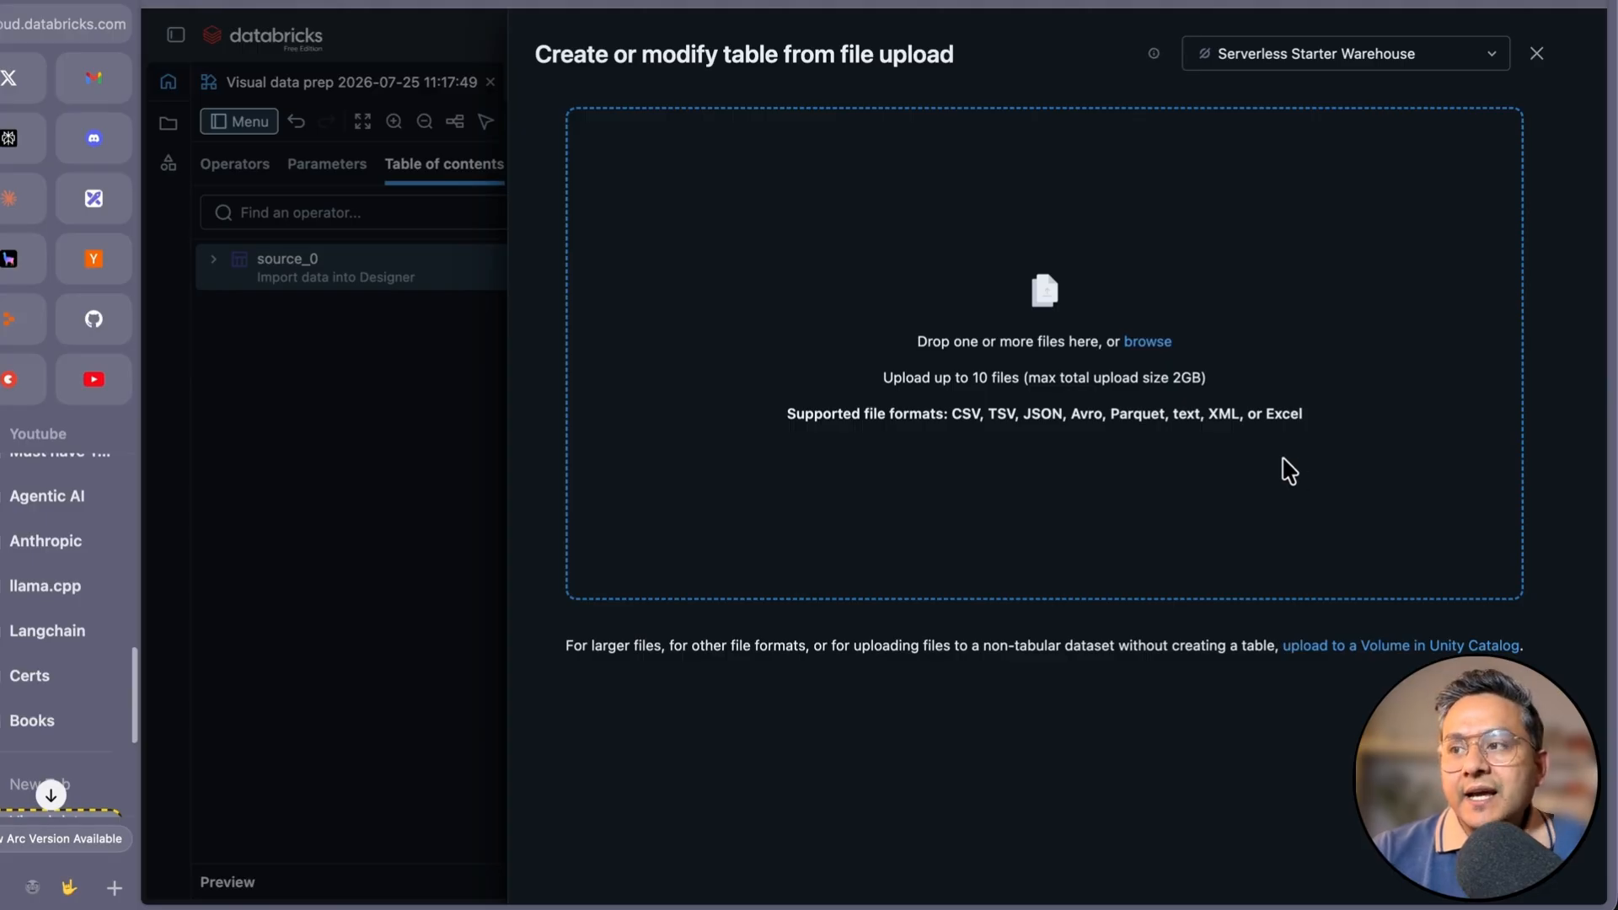
left_click(1536, 54)
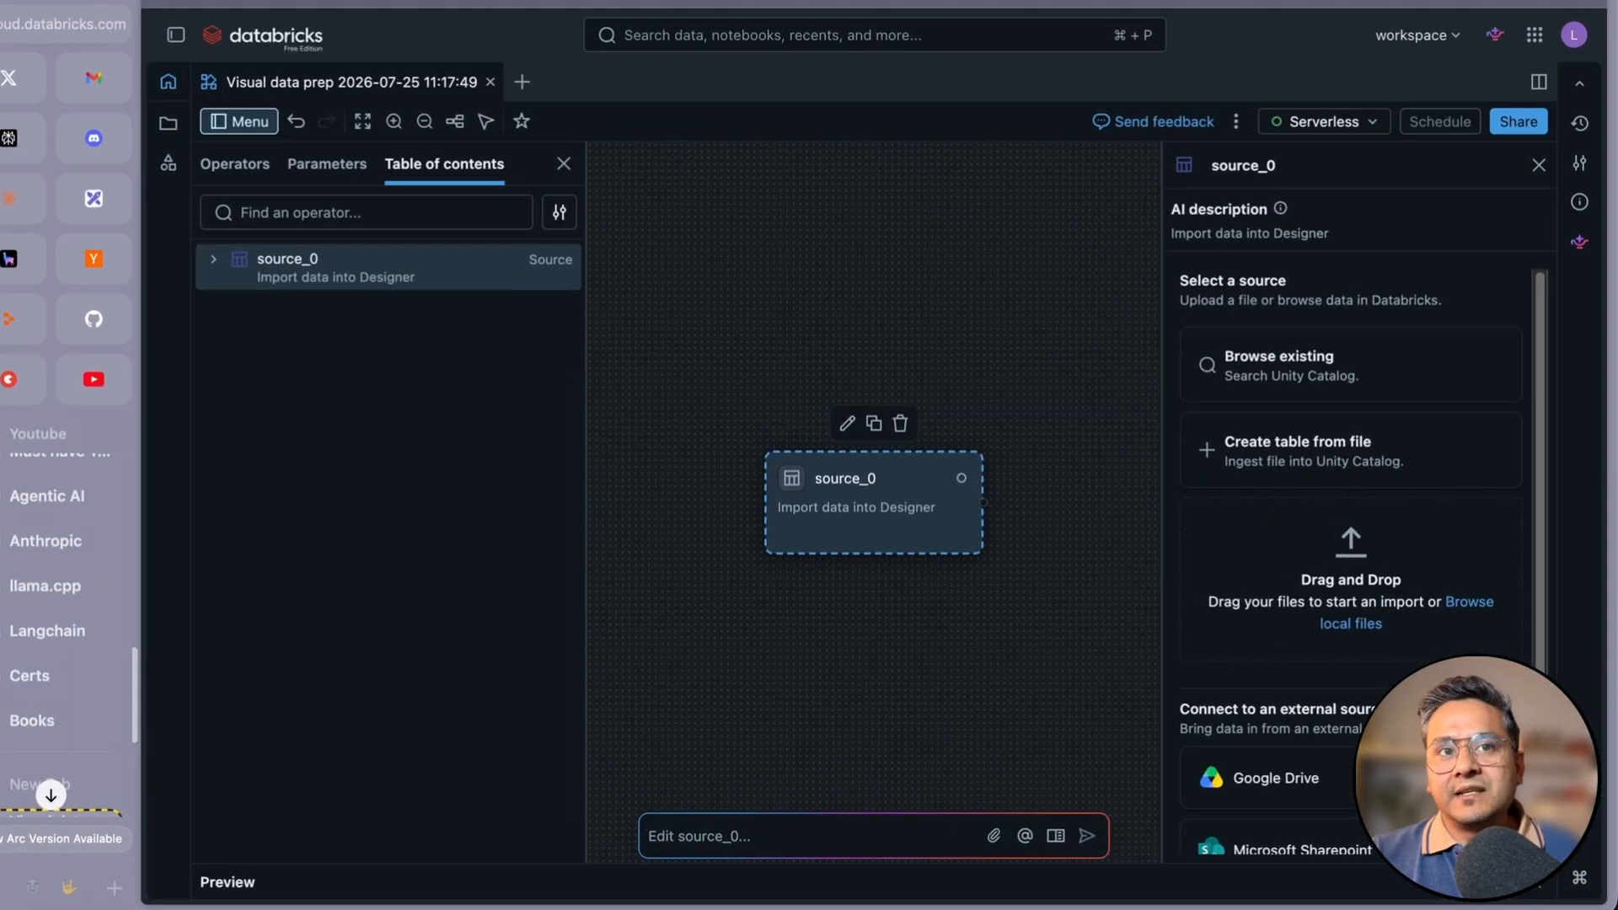
- Try to upload meridian_customers.csv to a Unity Catalog volume as the operator's source file
left_click_drag(4, 346, 1373, 594)
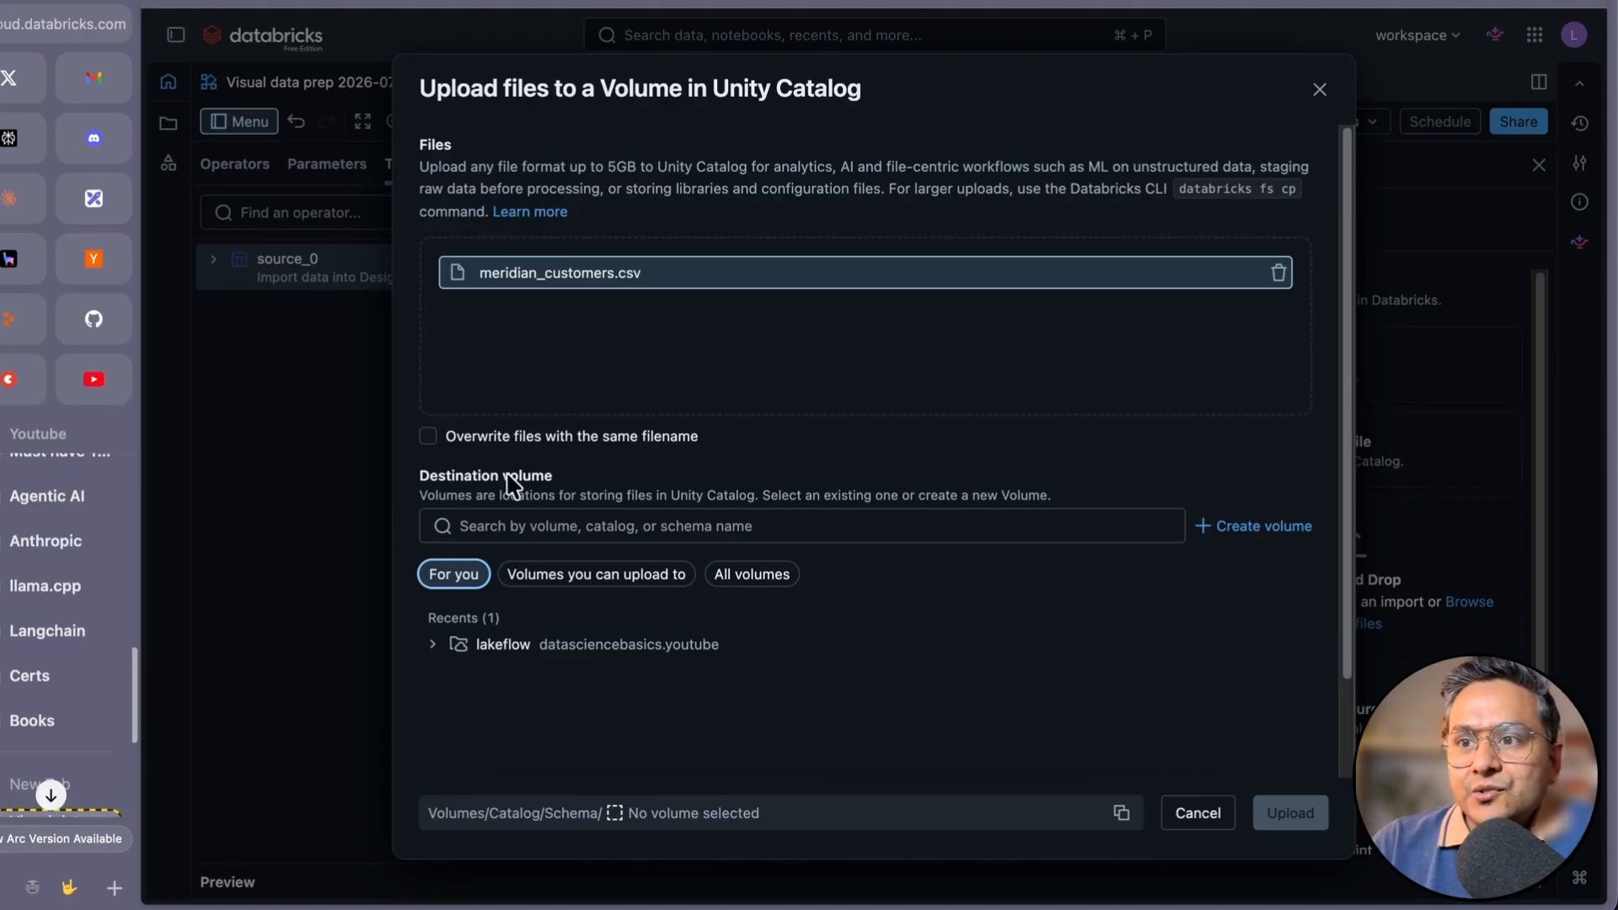
left_click_drag(421, 477, 545, 486)
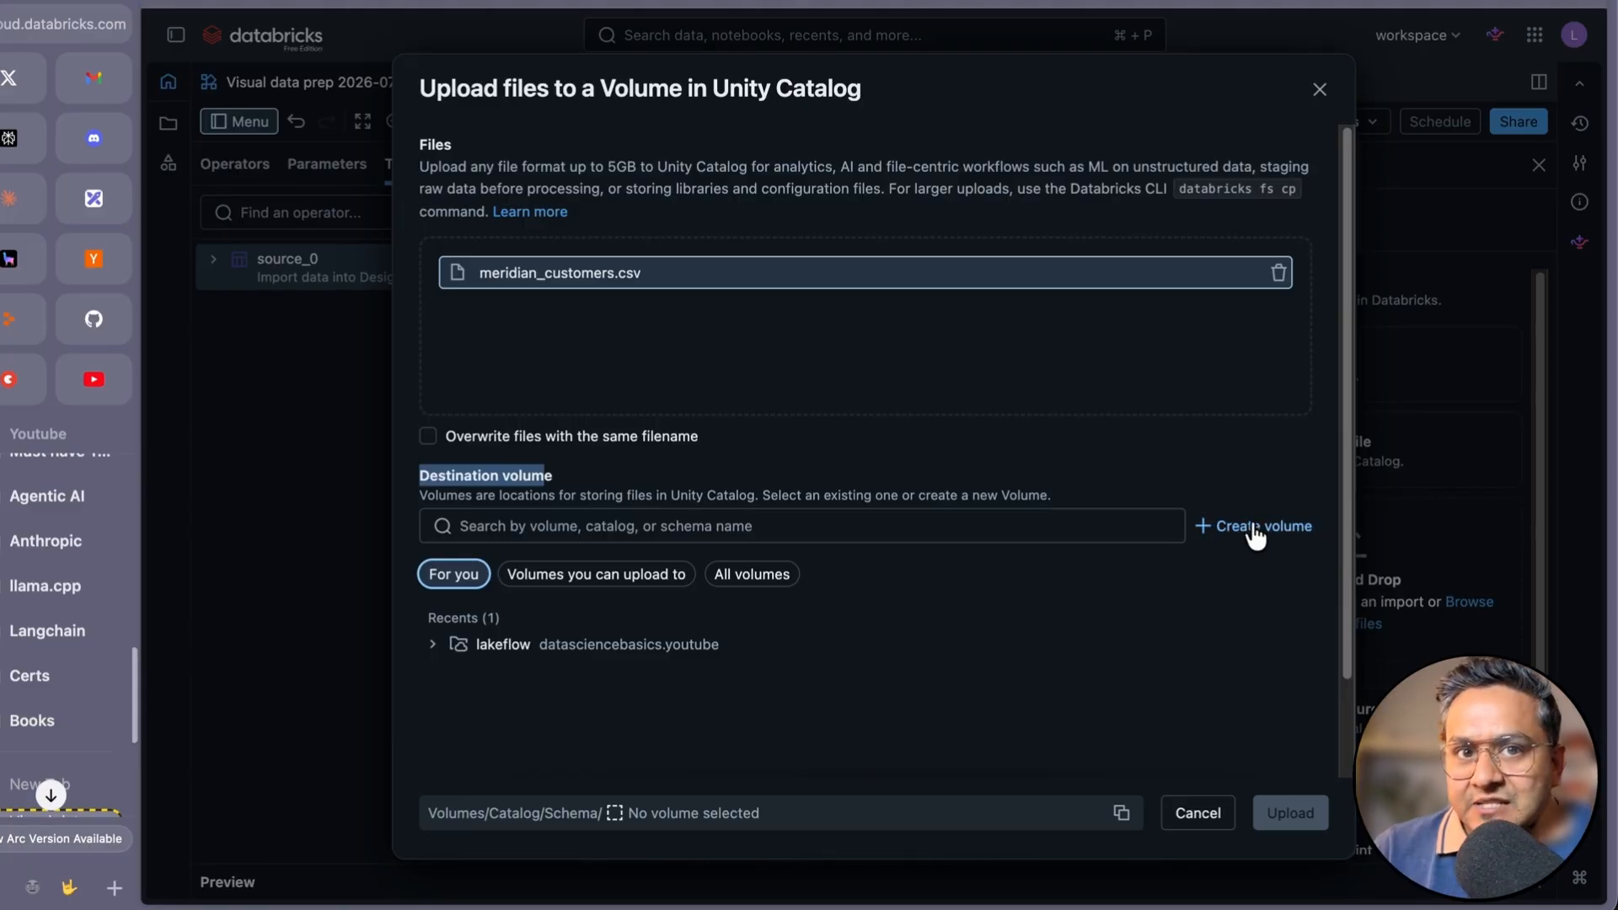
left_click(1320, 90)
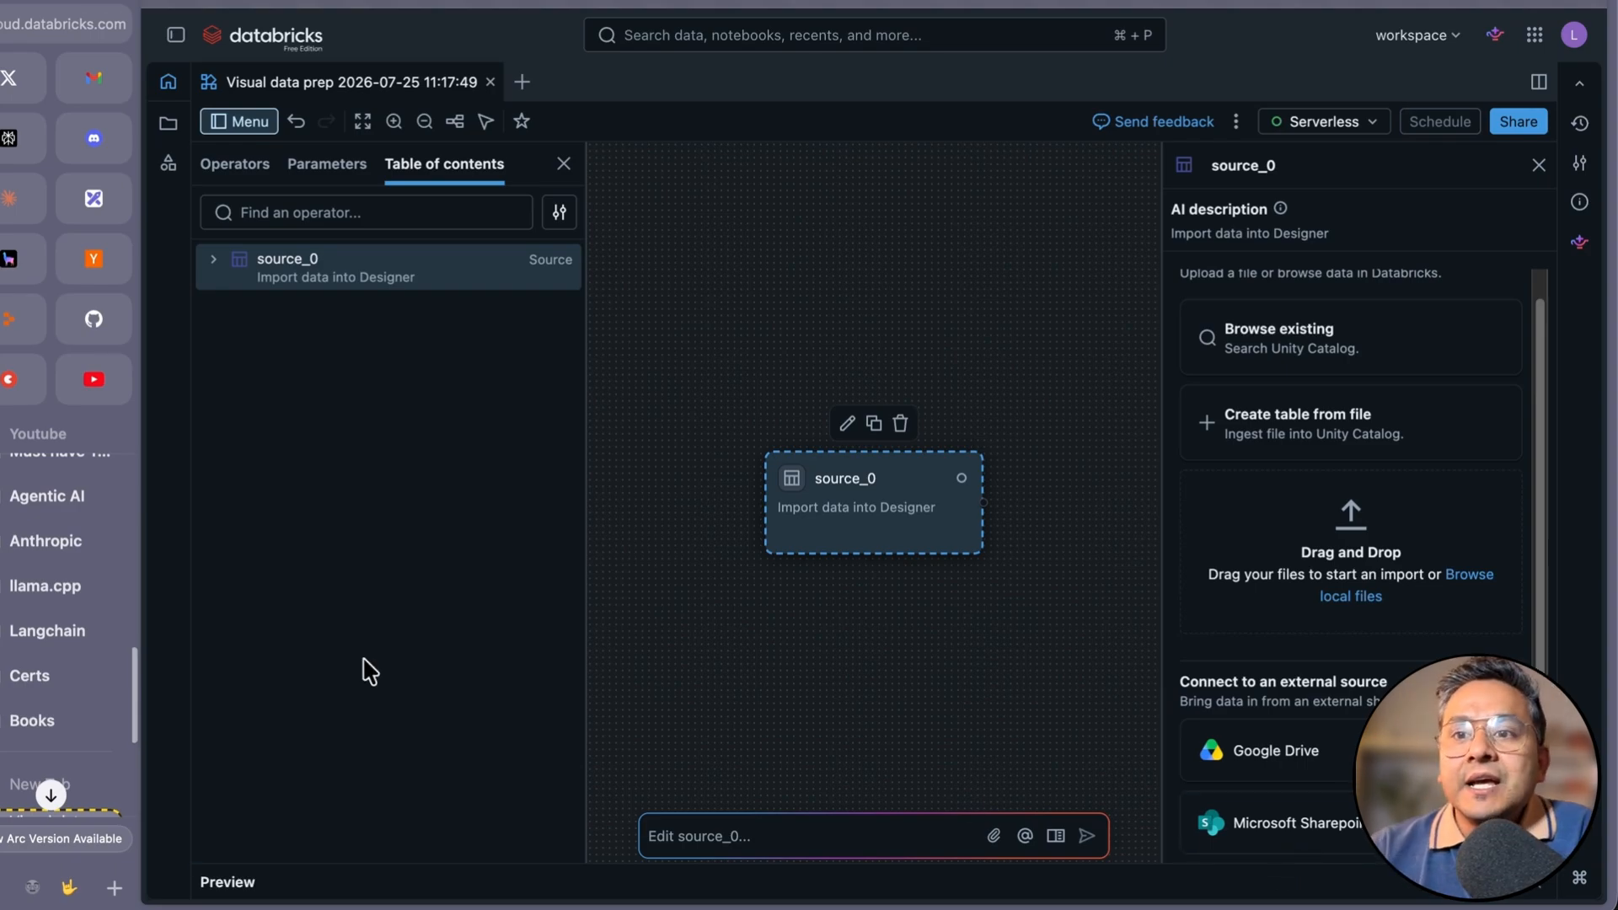
- Switch to the already open lakeflow_youtube_example pipeline
scroll(73, 657, "down", 3)
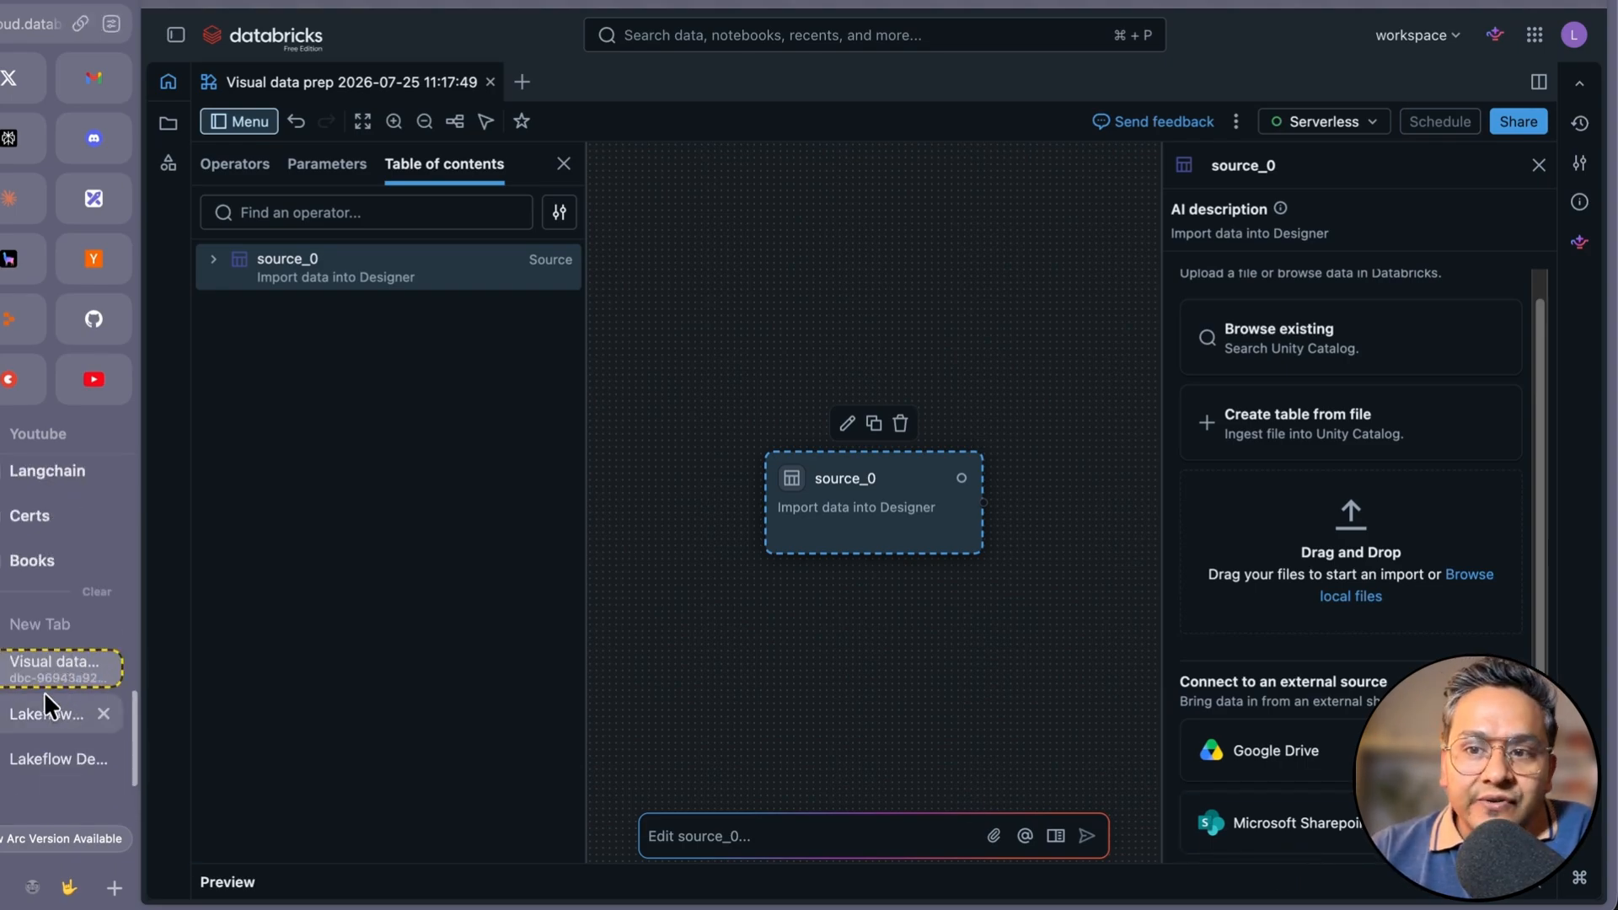
scroll(46, 686, "down", 5)
left_click(40, 549)
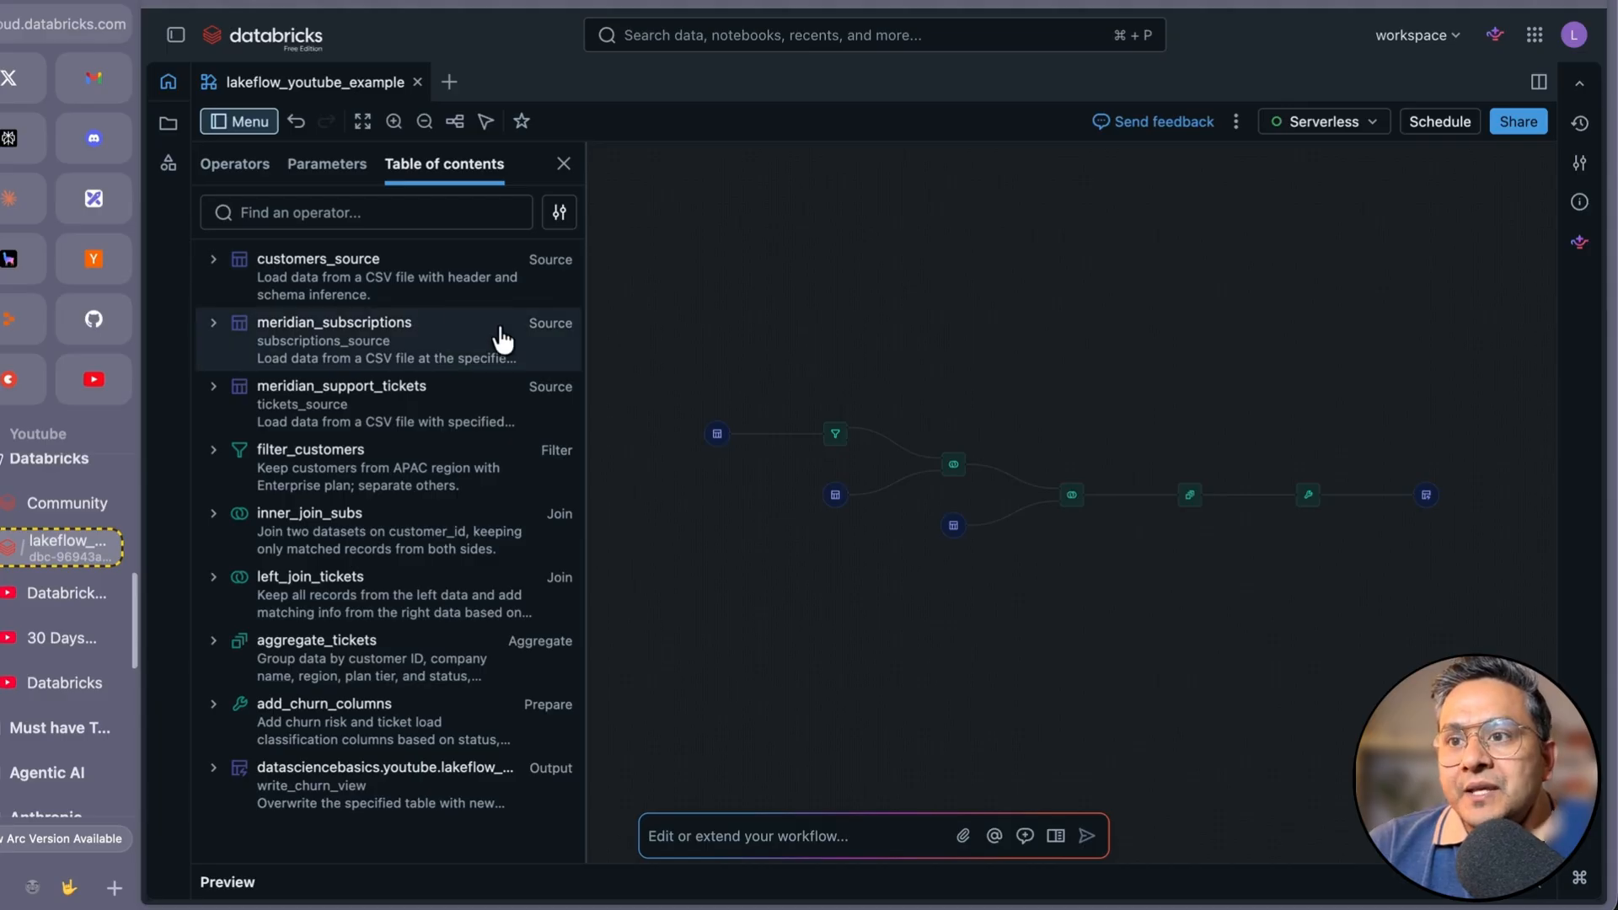
- Trace the finished example pipeline from customers_source through its filter, join, aggregate and prepare operators to the output
mouse_move(715, 436)
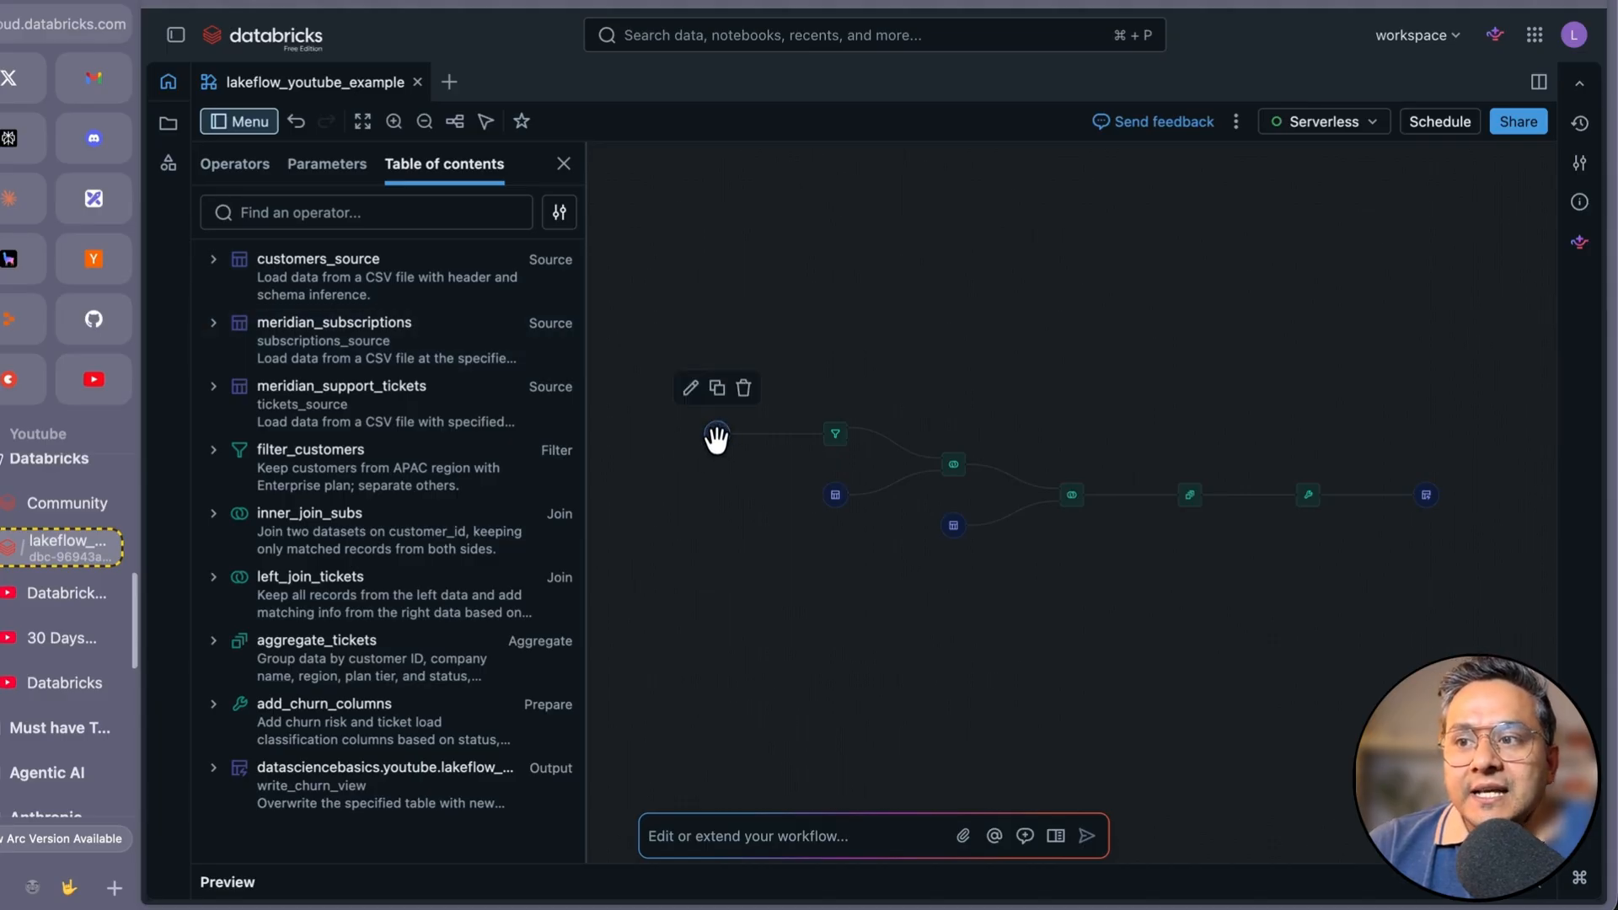
left_click(716, 435)
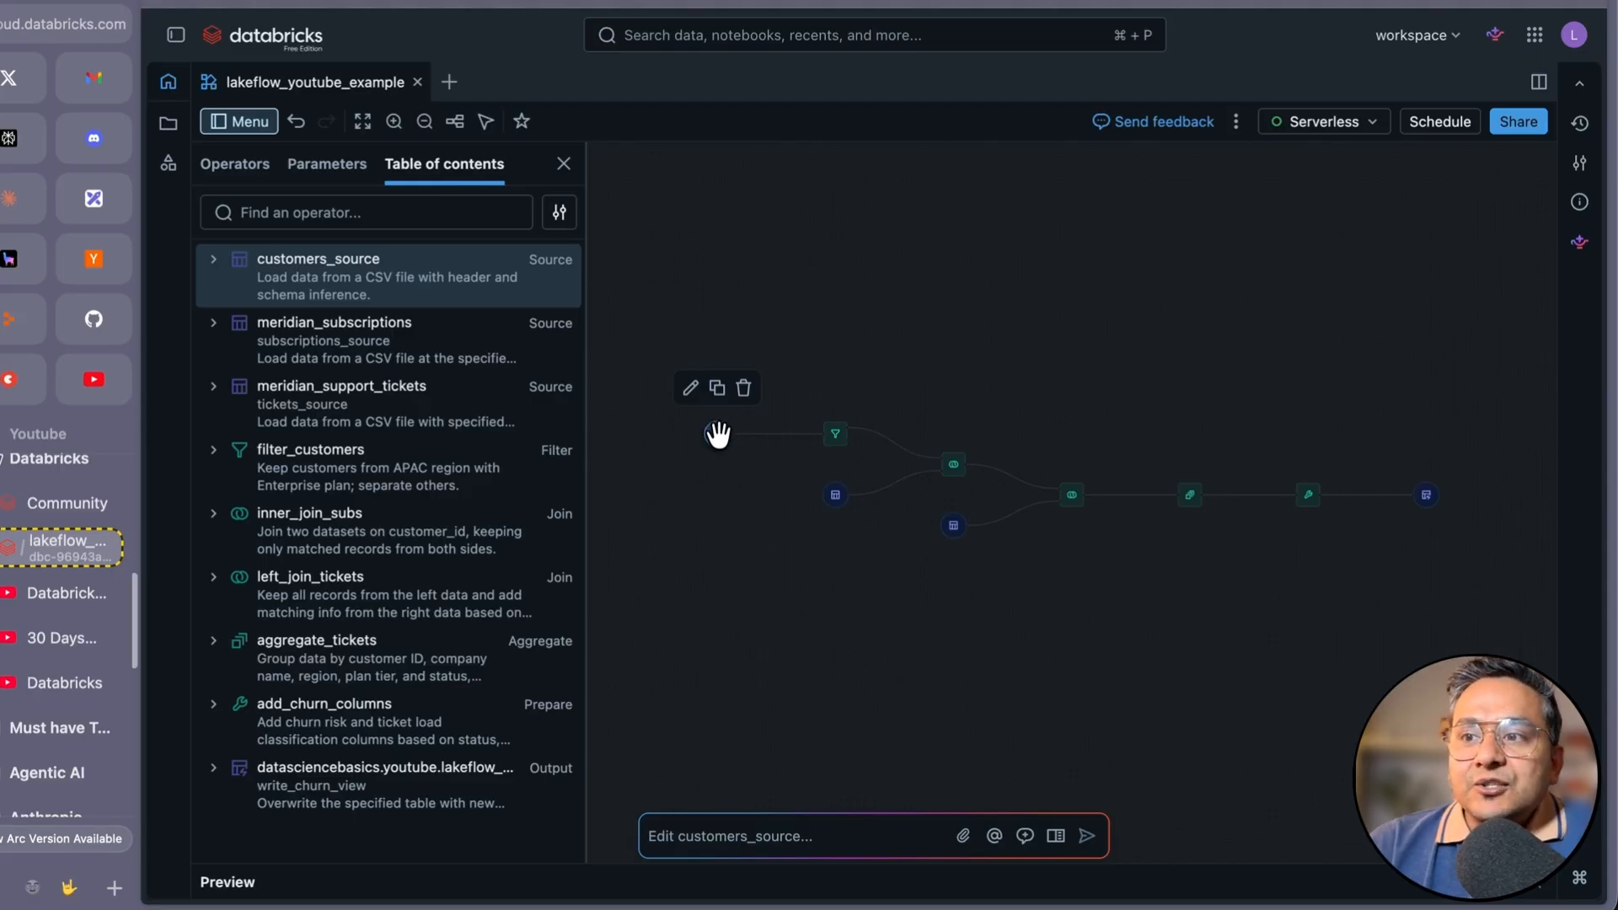
mouse_move(838, 447)
mouse_move(953, 468)
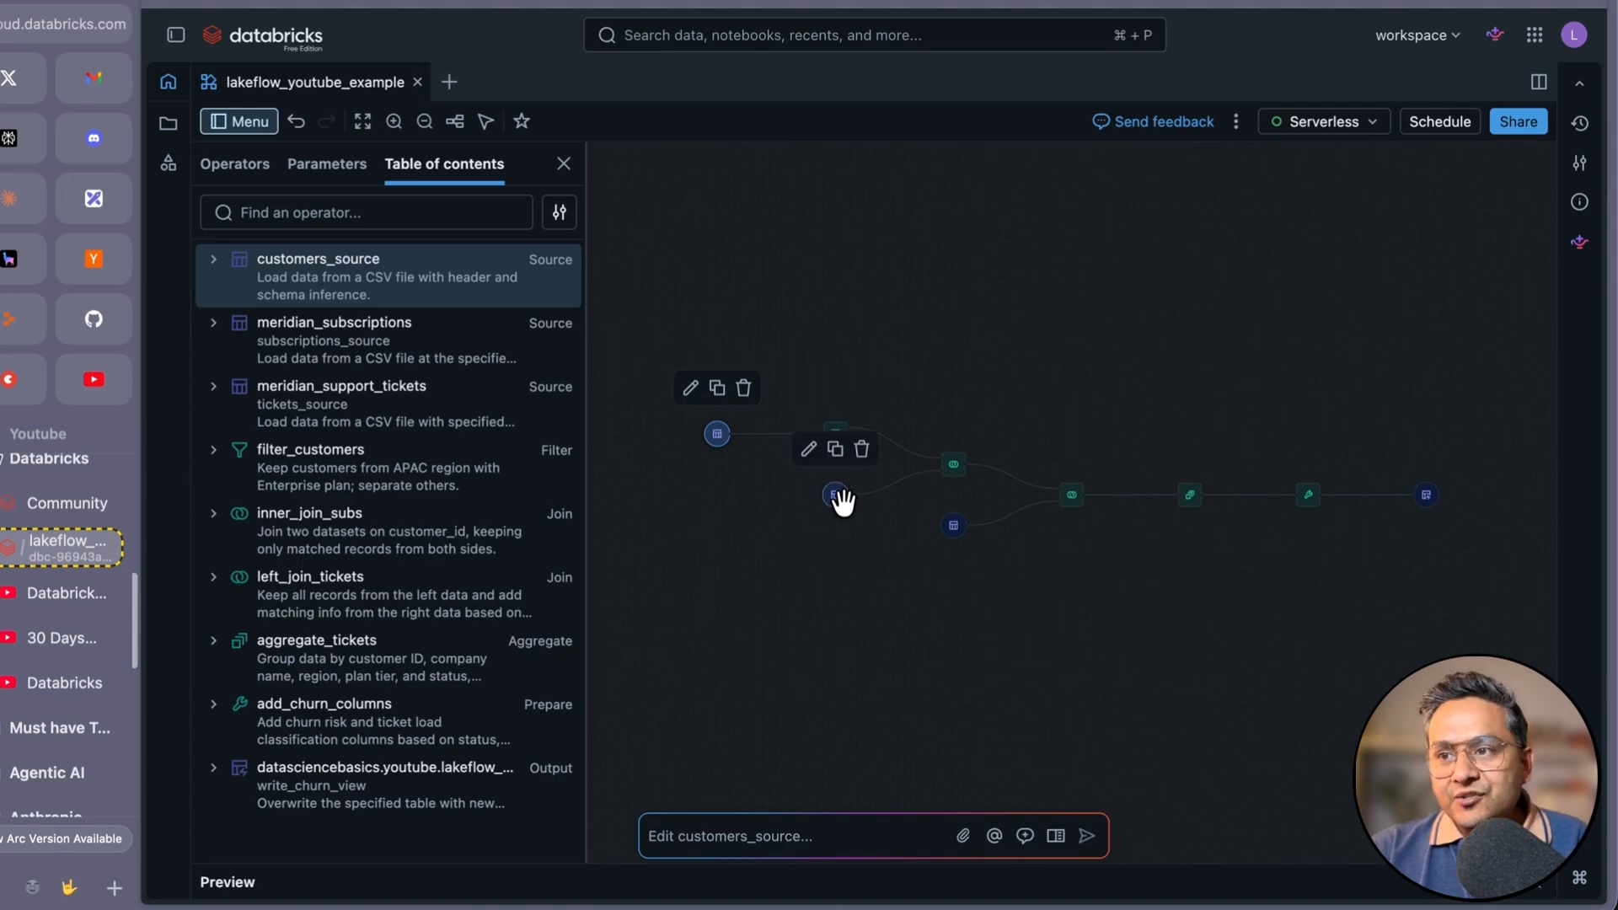
mouse_move(965, 526)
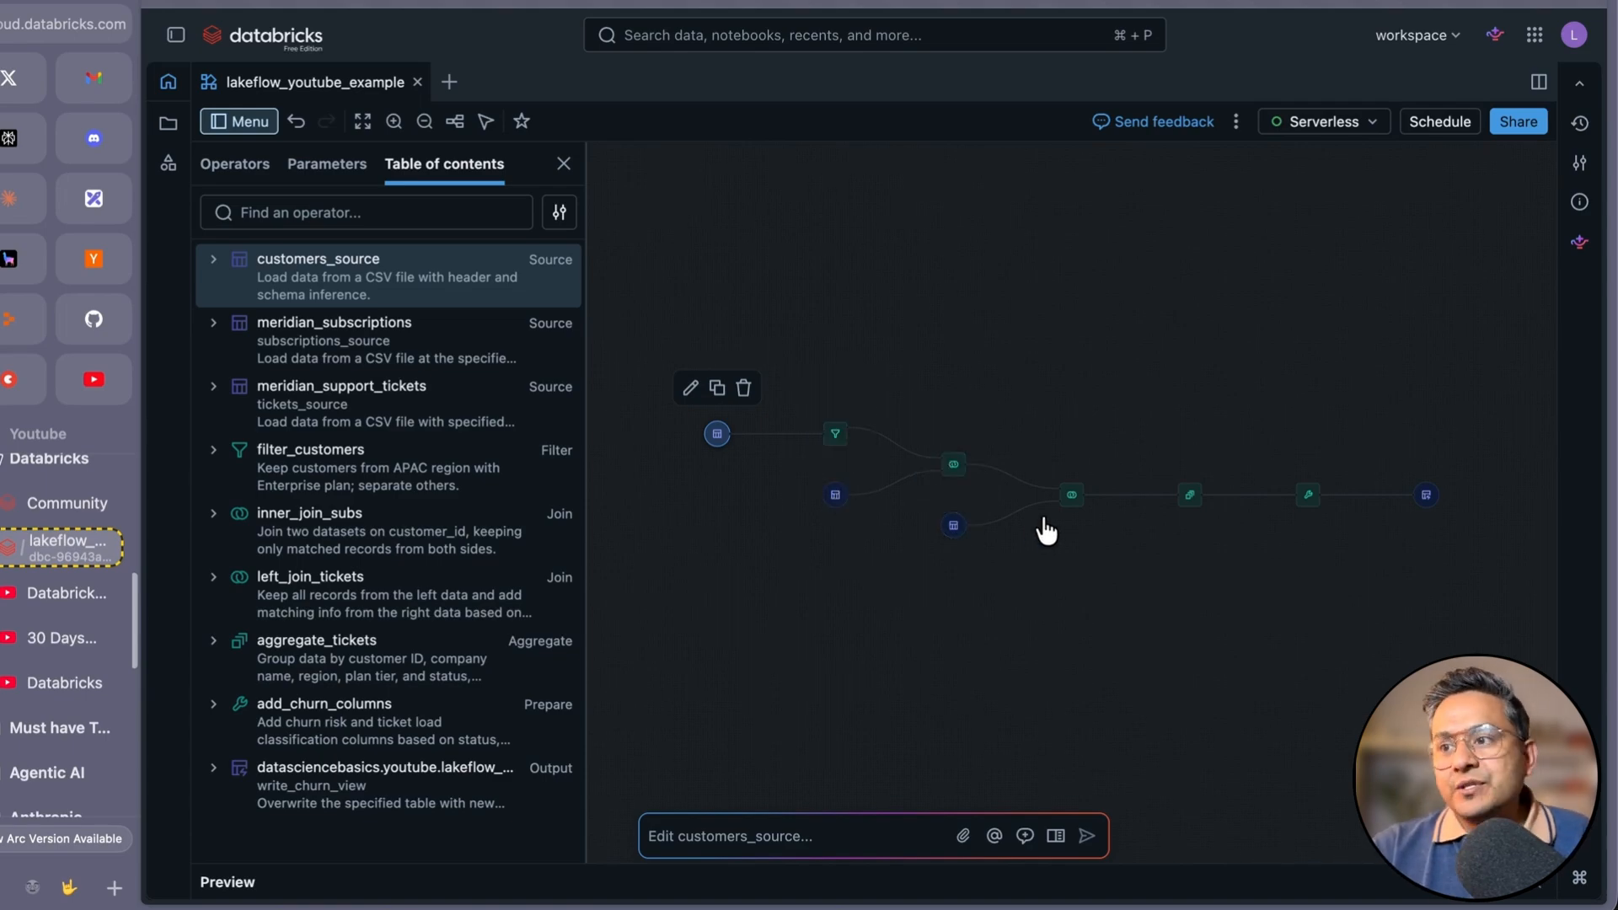
mouse_move(1376, 512)
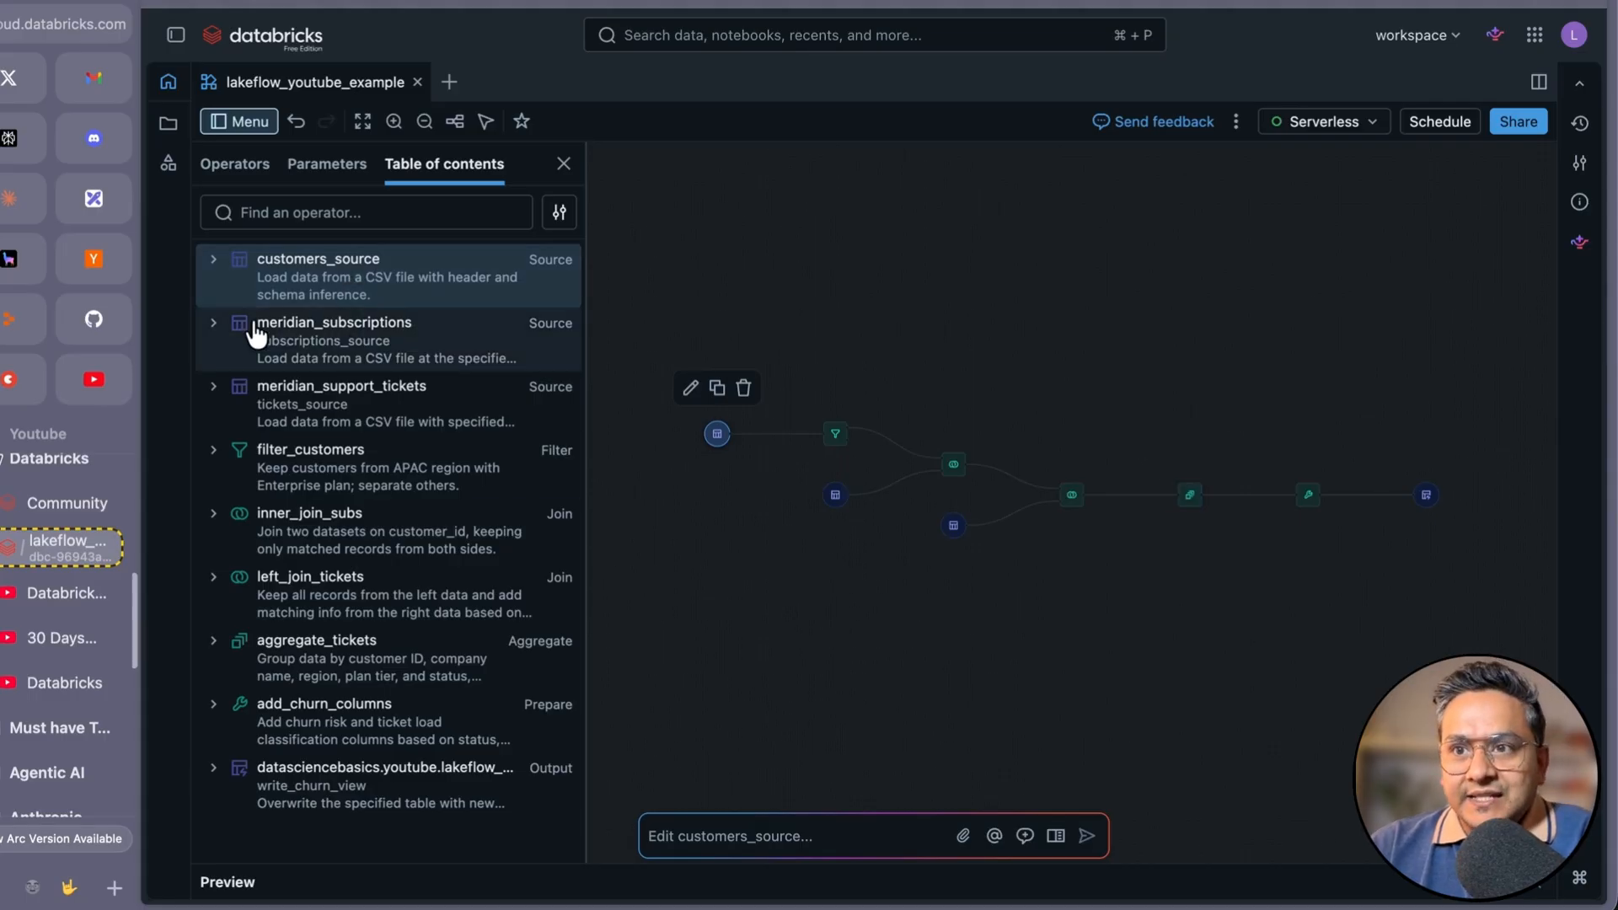
- Locate every operator of the pipeline on the canvas from its outline, from customers_source through to the write_churn_view output
left_click(314, 286)
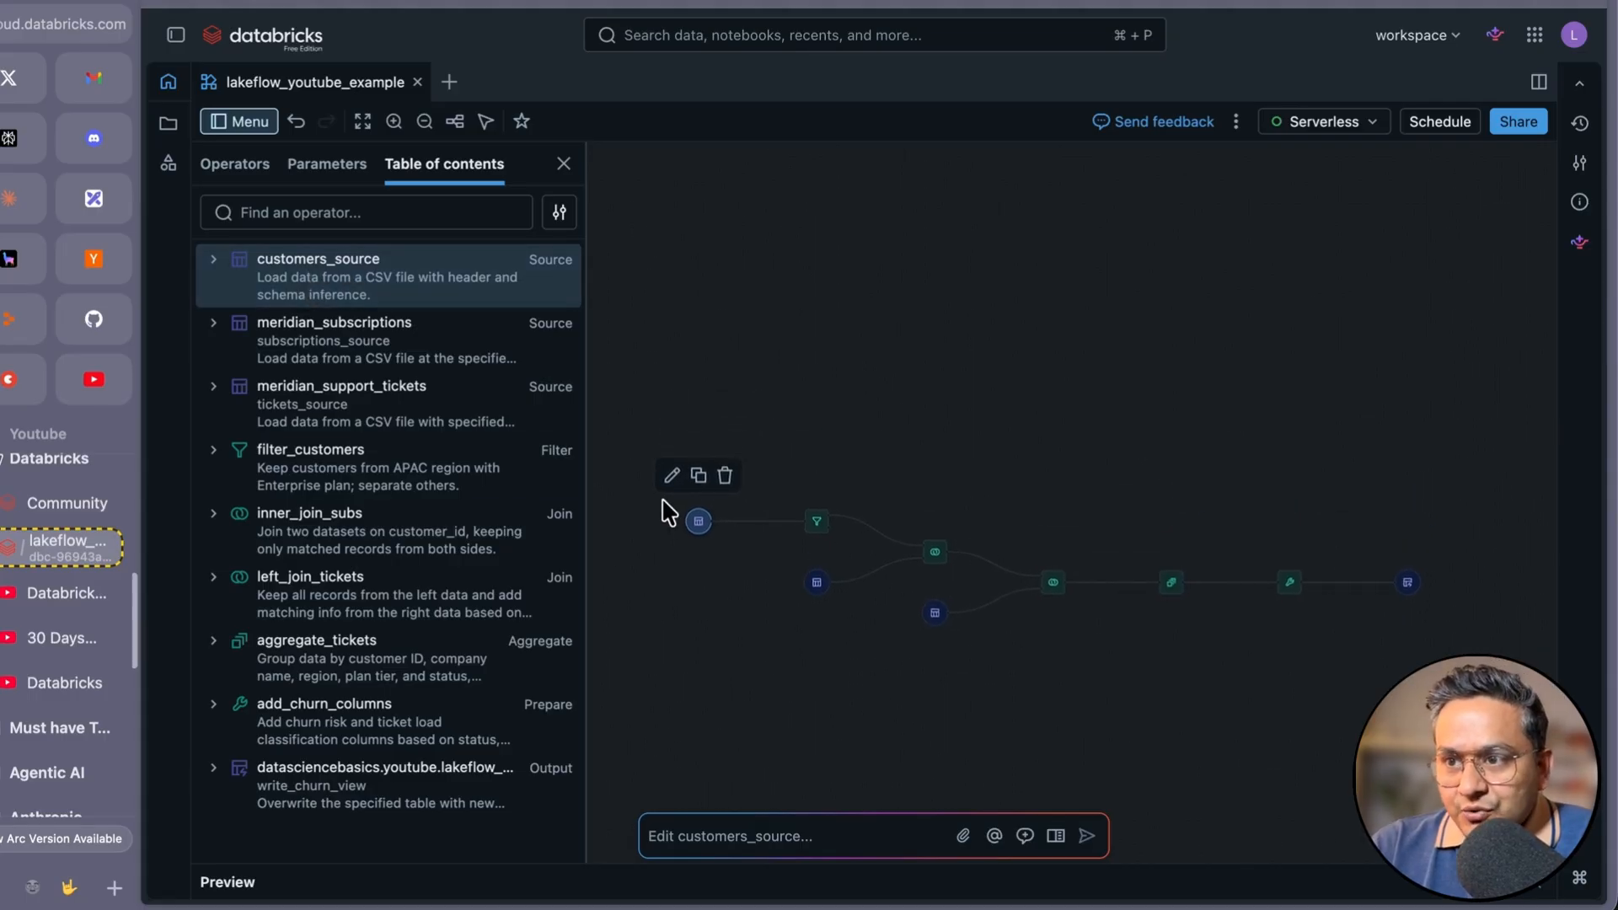
left_click(334, 351)
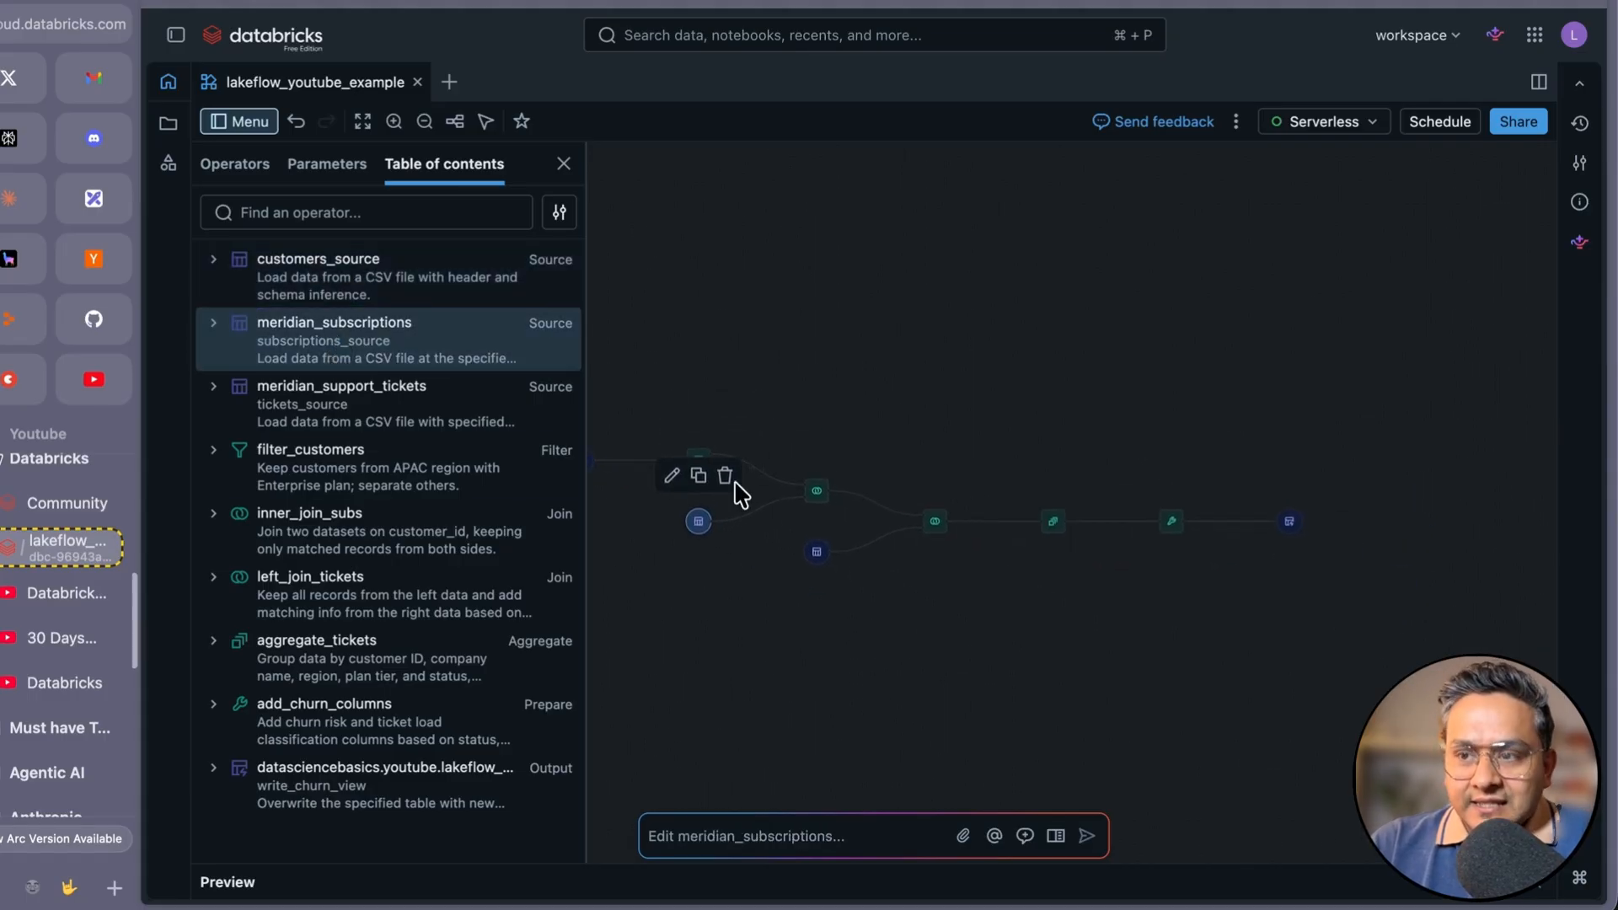
left_click(329, 402)
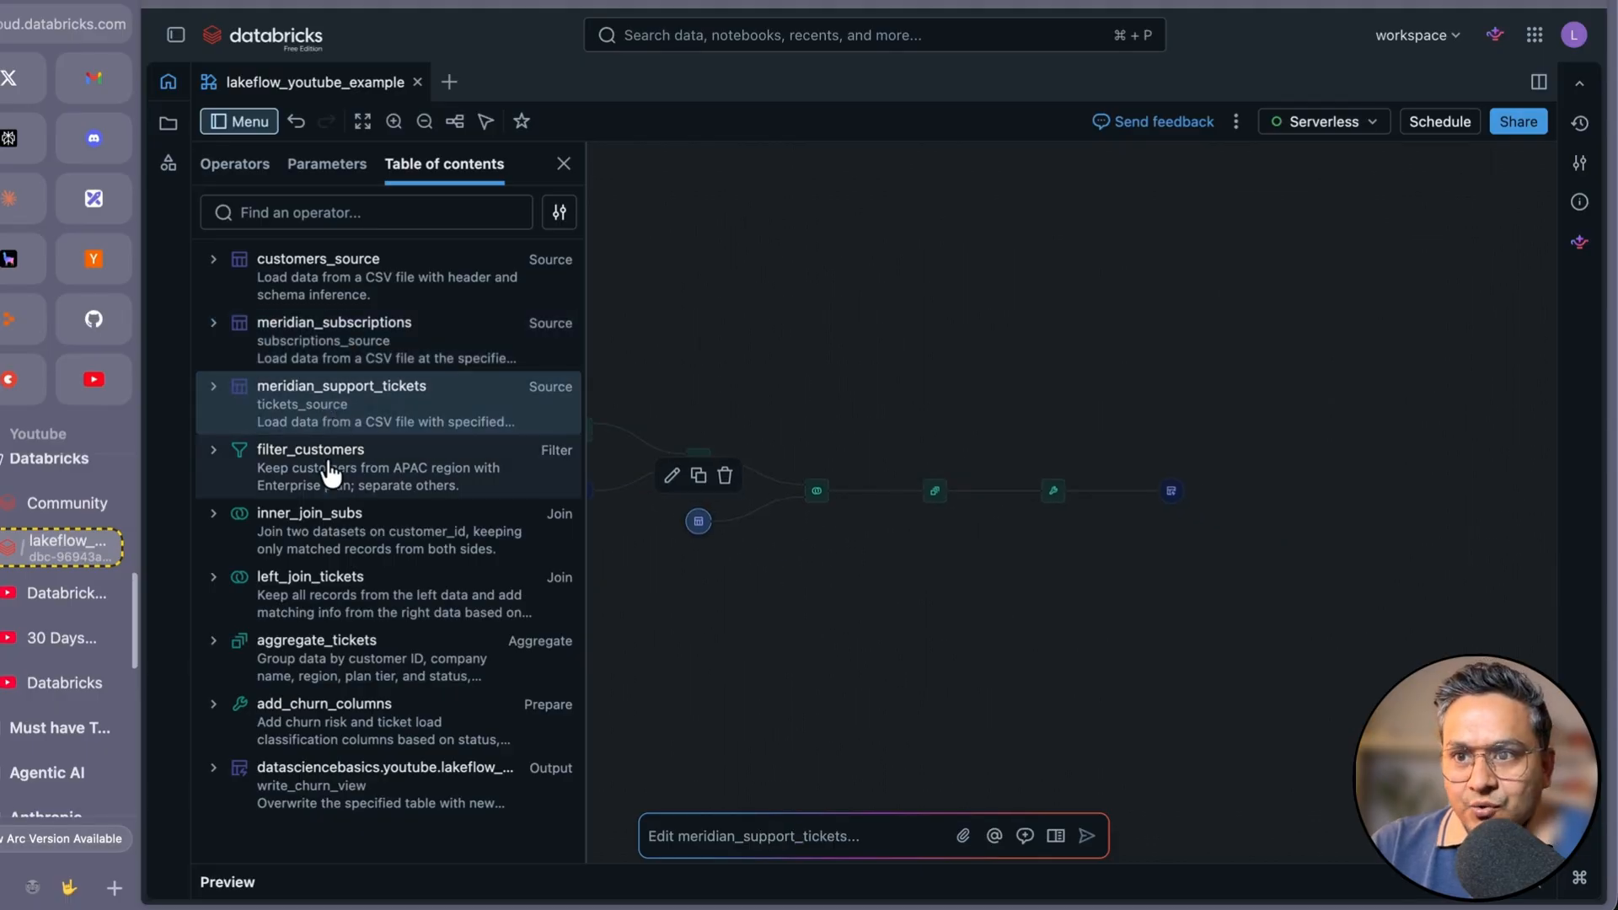
left_click(331, 457)
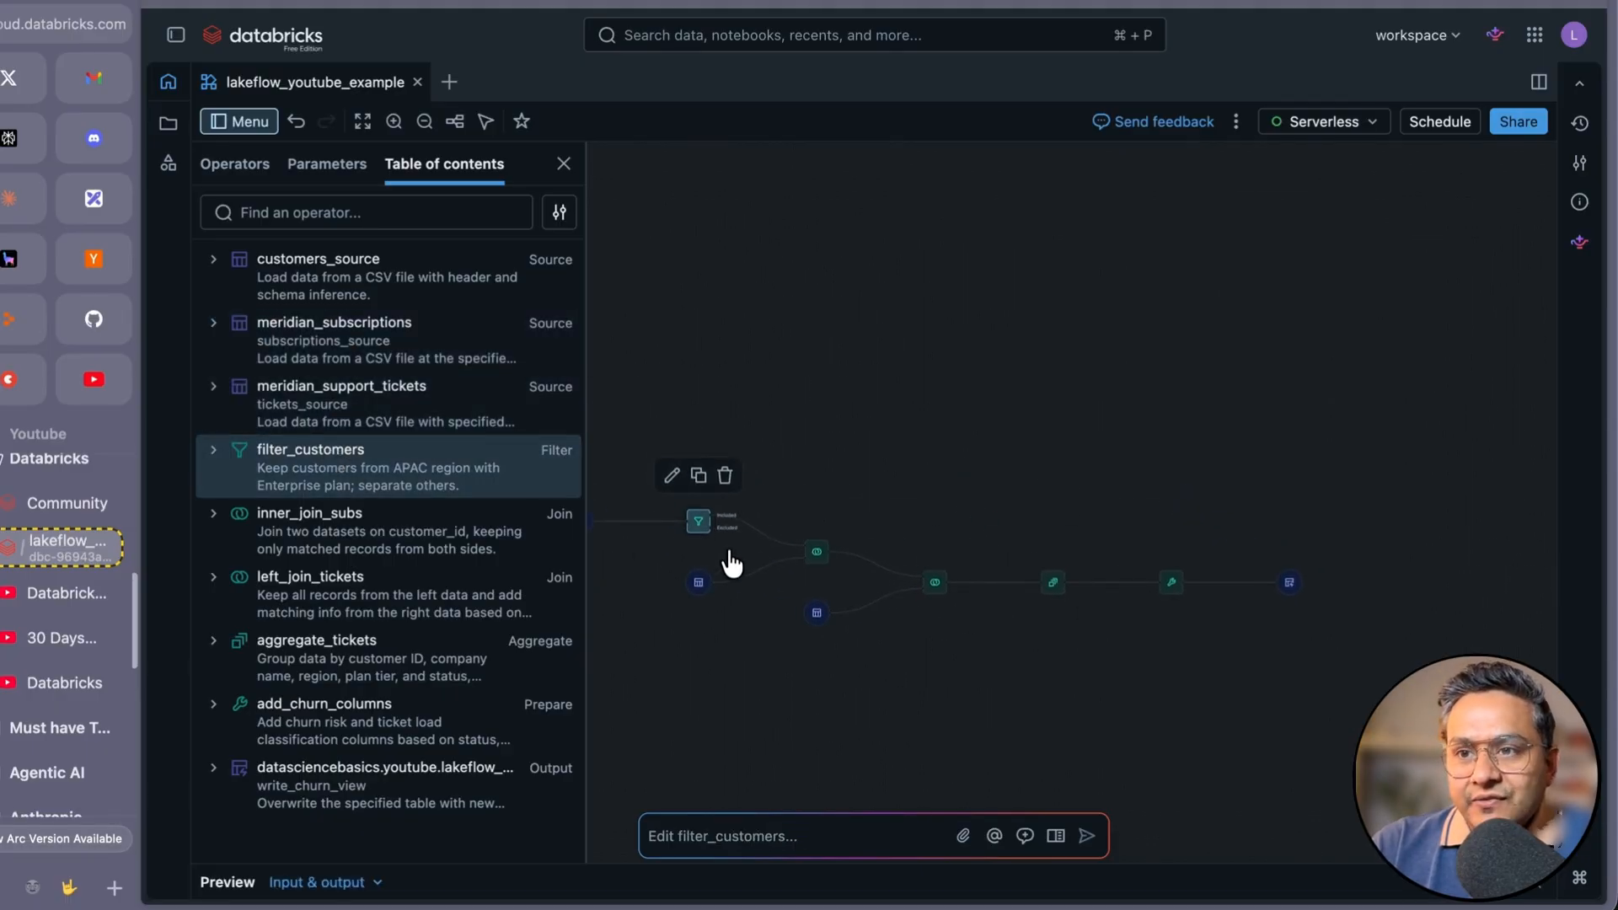
left_click(330, 594)
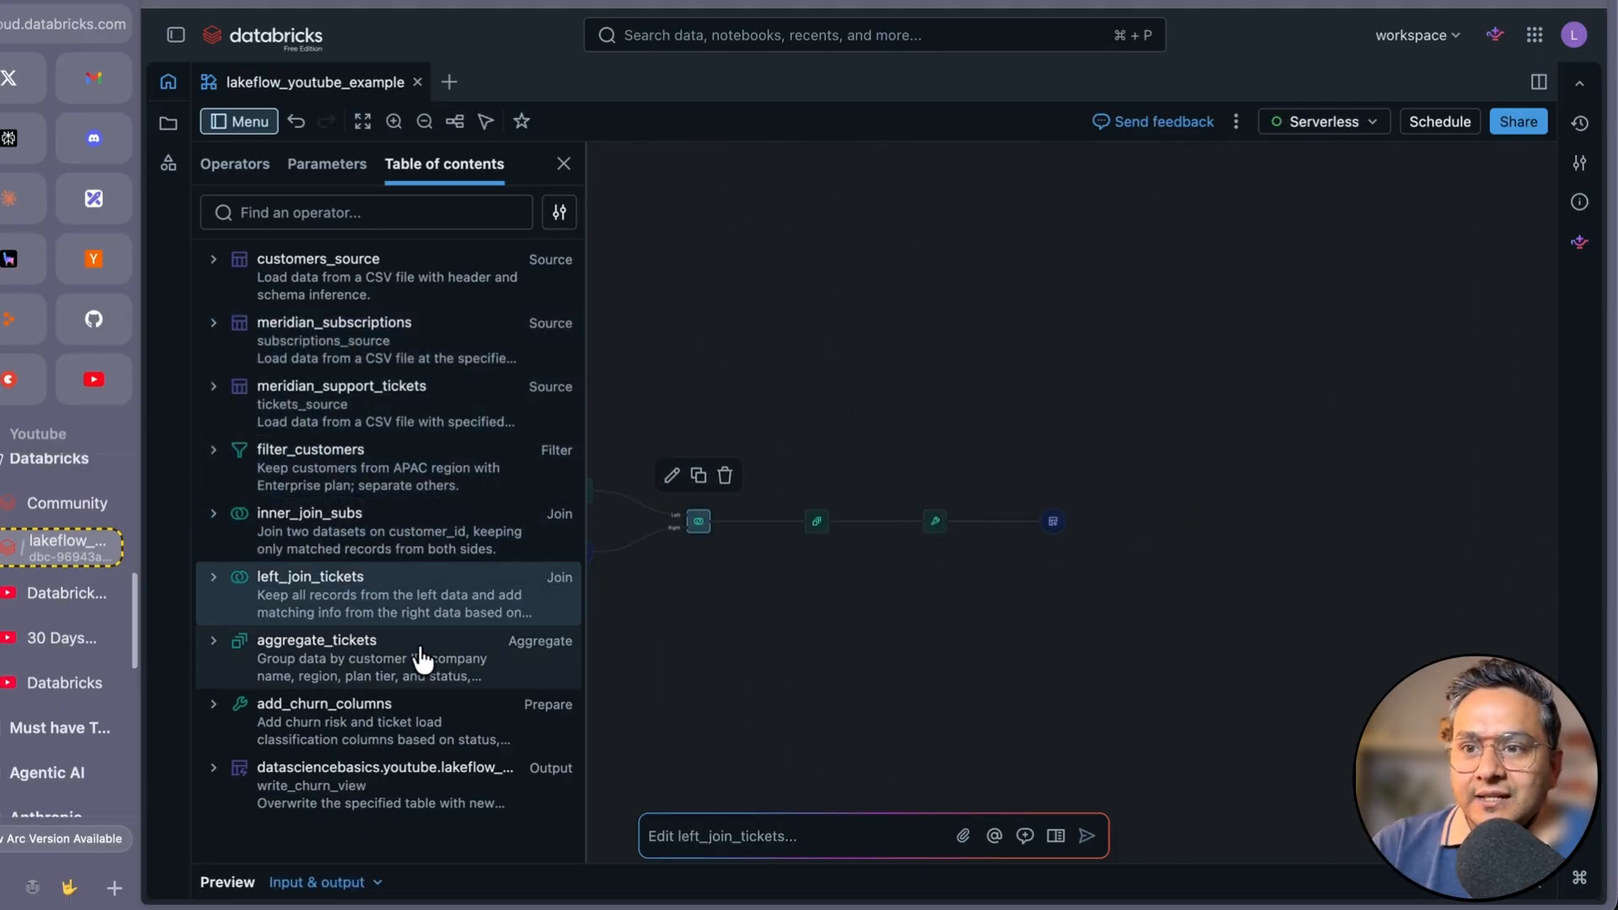
left_click(332, 661)
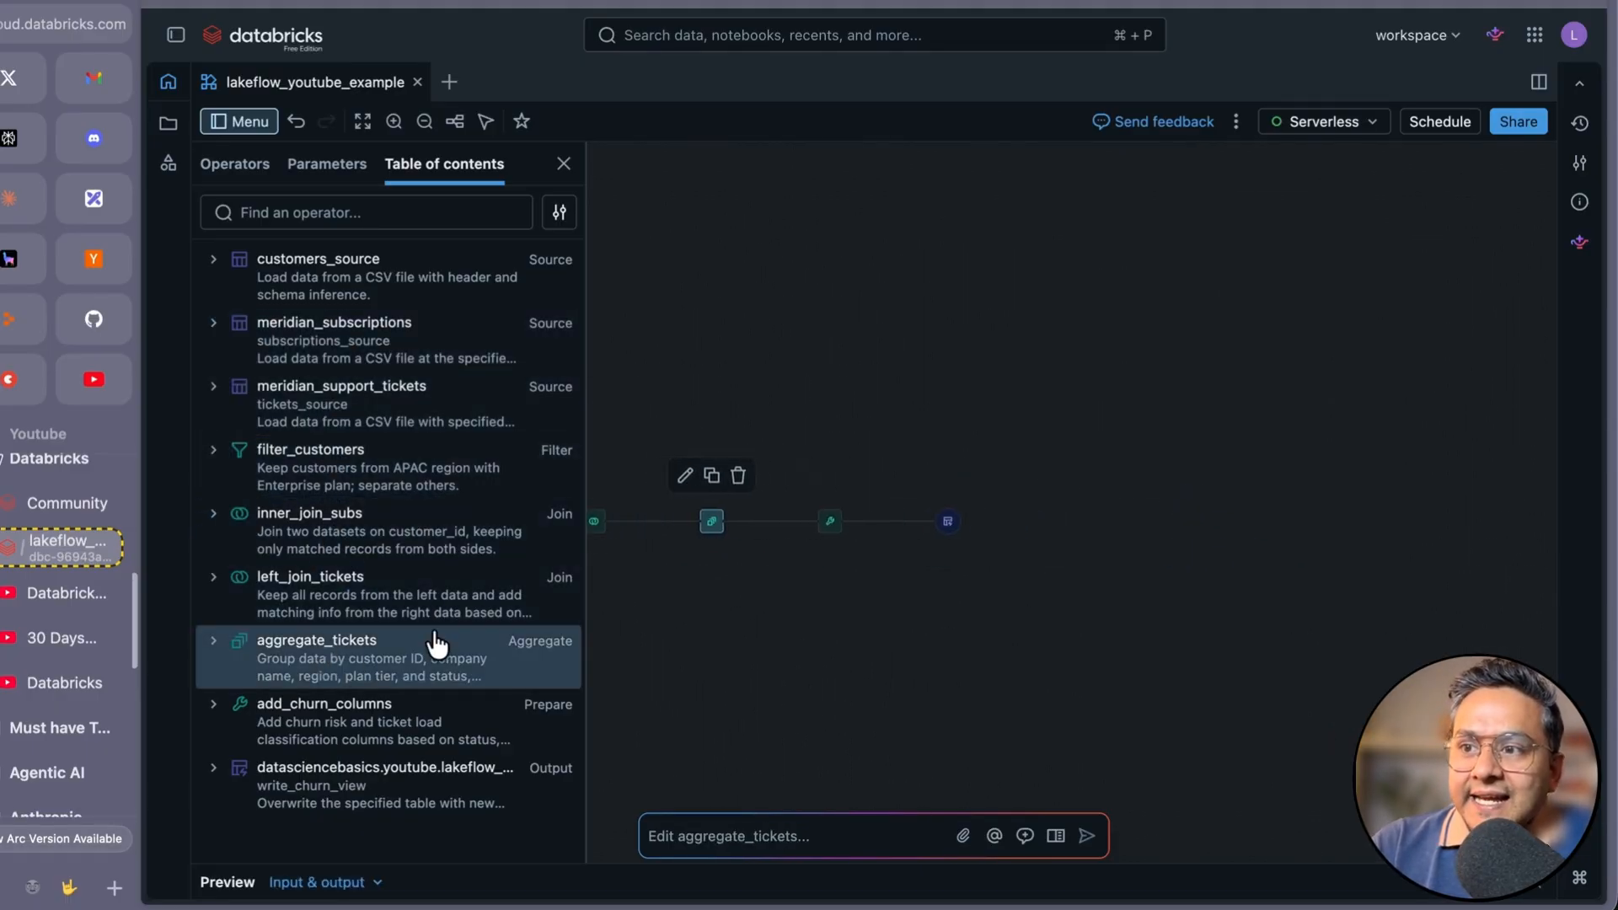
left_click(349, 722)
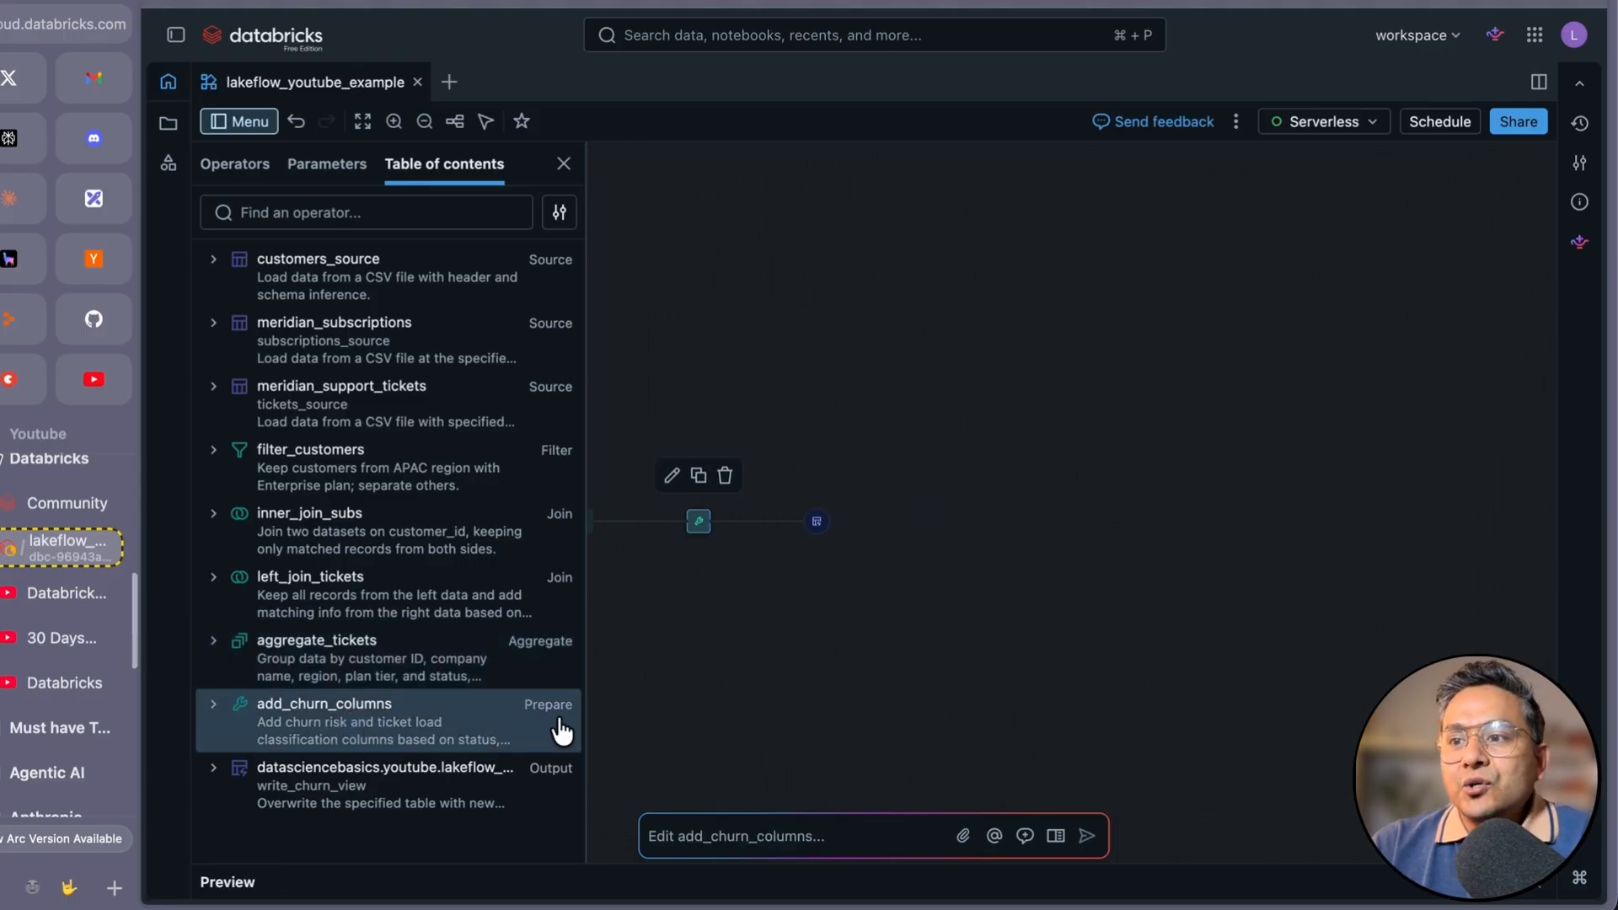
left_click(392, 789)
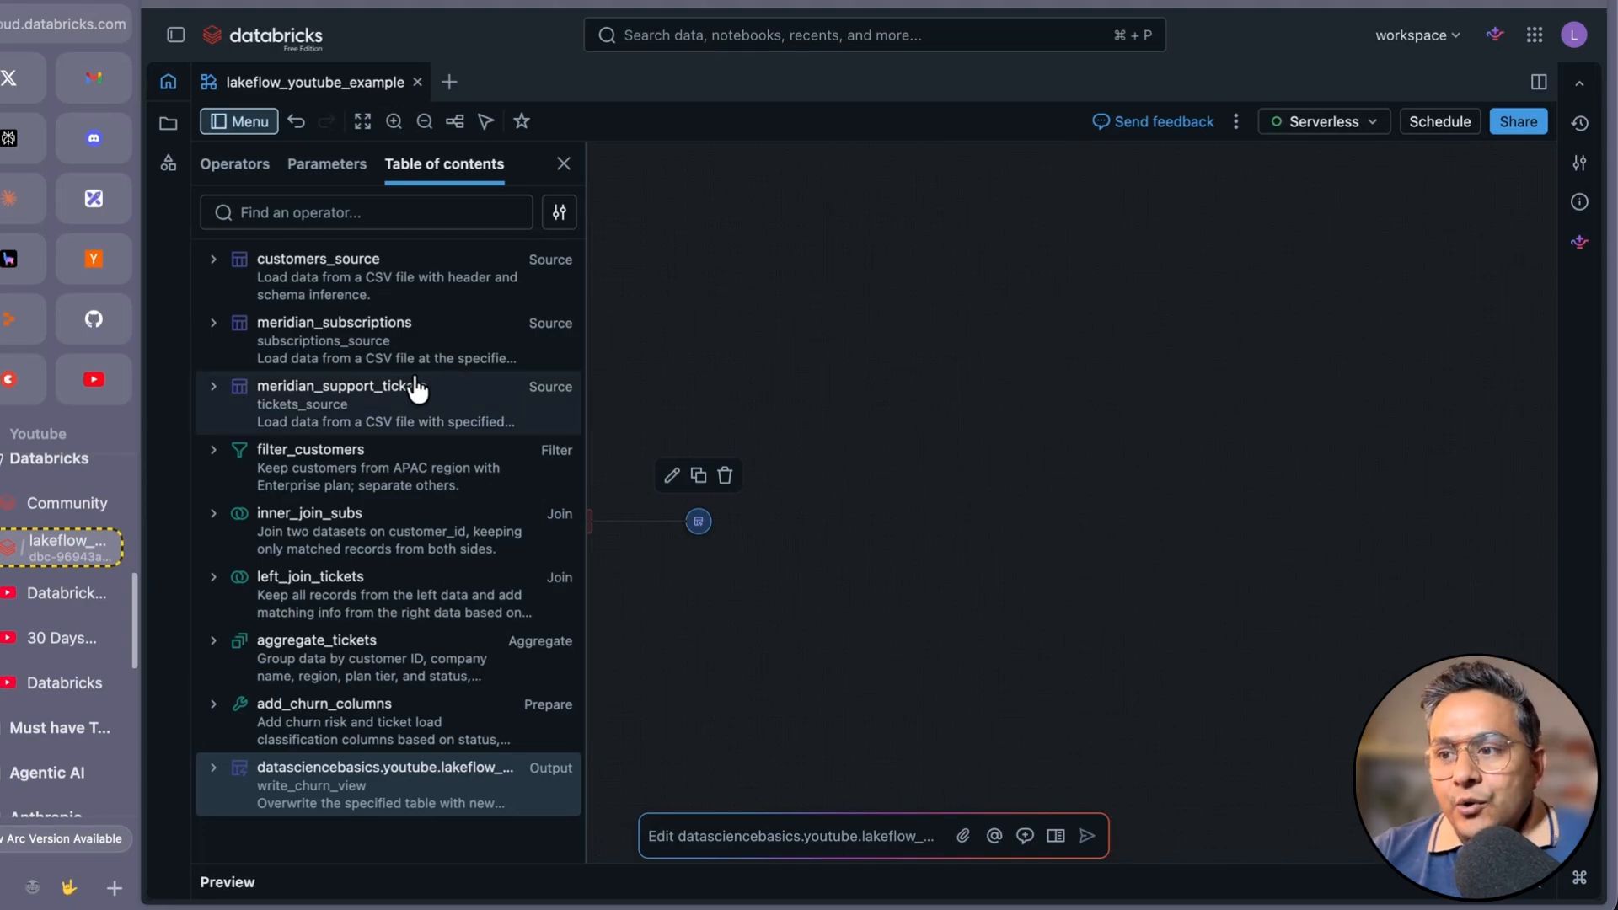
- Browse the datasciencebasics catalog's youtube schema to view its tables and the meridian CSV files in the lakeflow volume
left_click(169, 164)
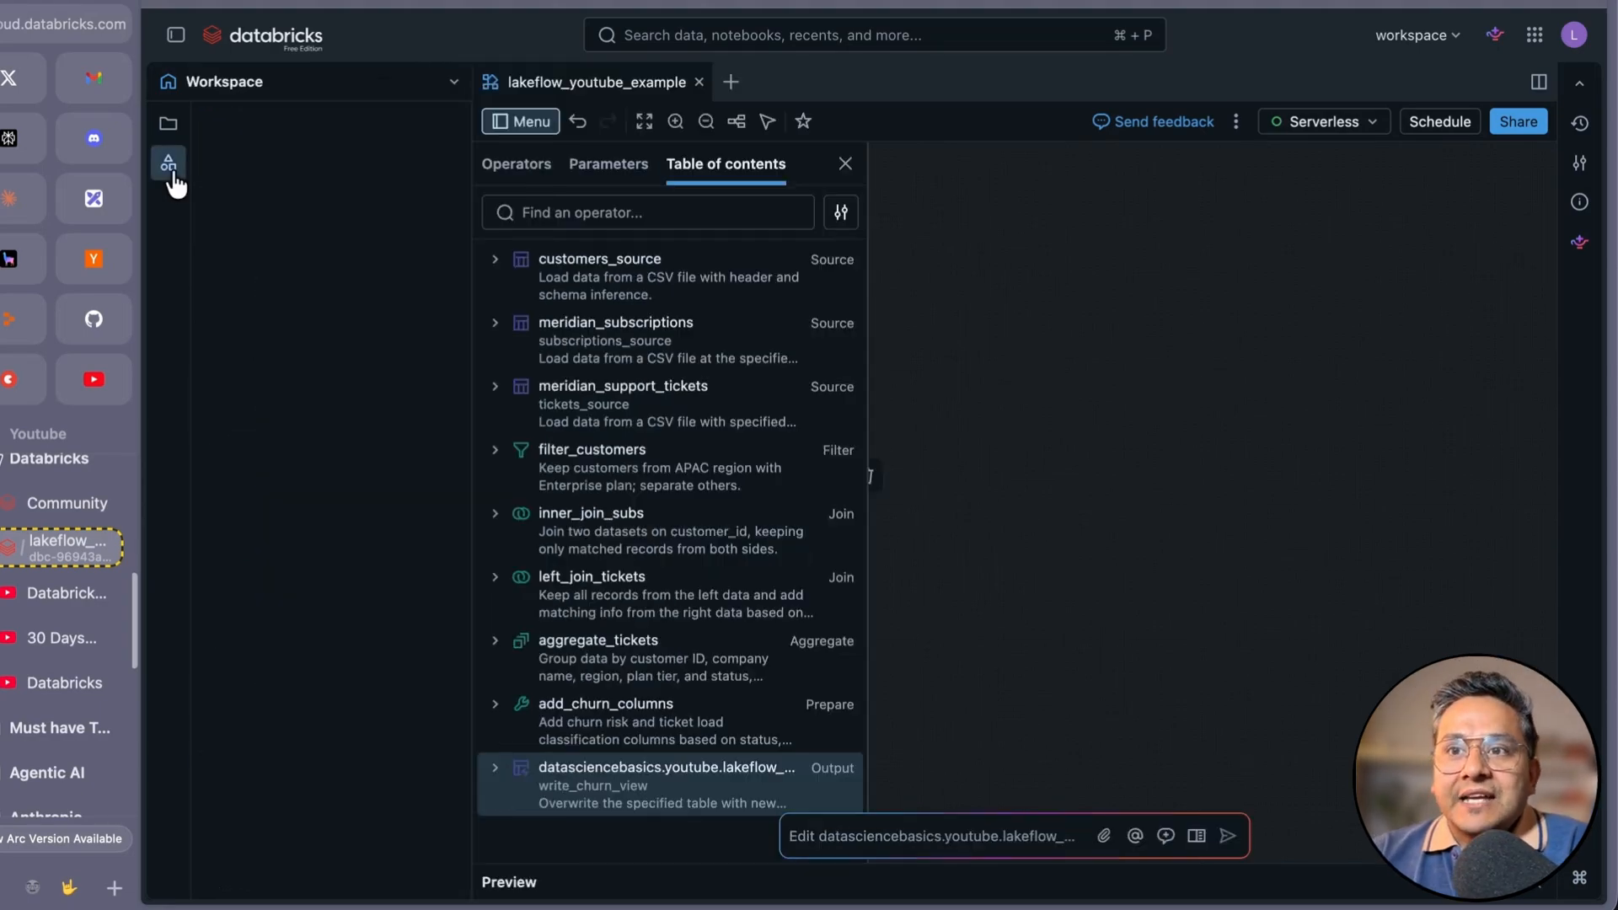
mouse_move(341, 370)
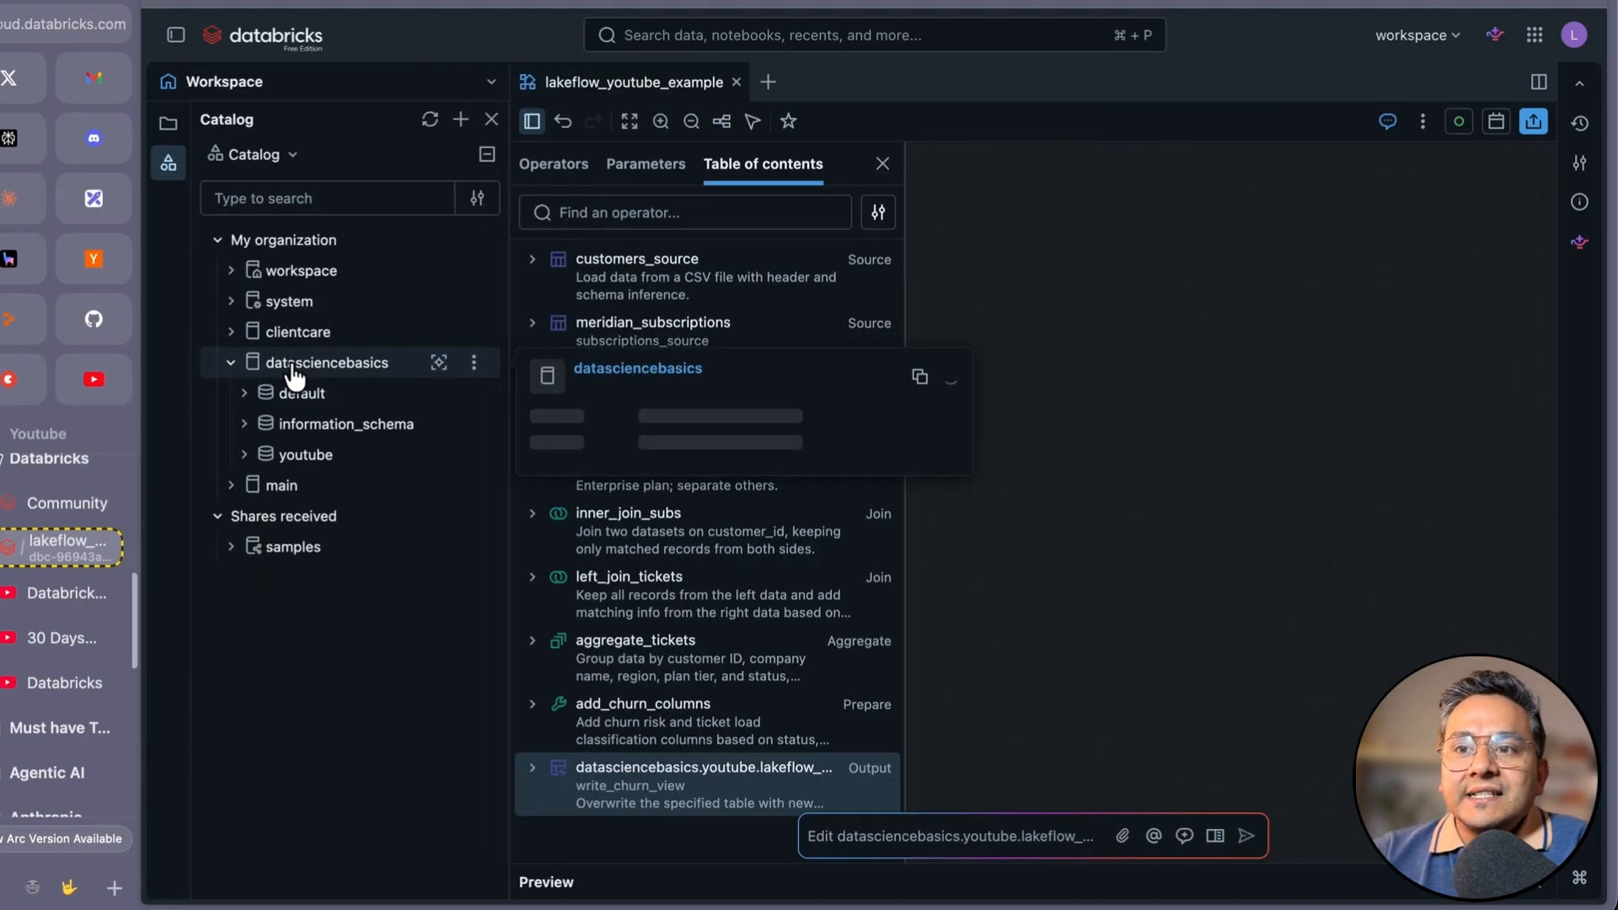
left_click(249, 459)
scroll(278, 505, "down", 3)
left_click(269, 512)
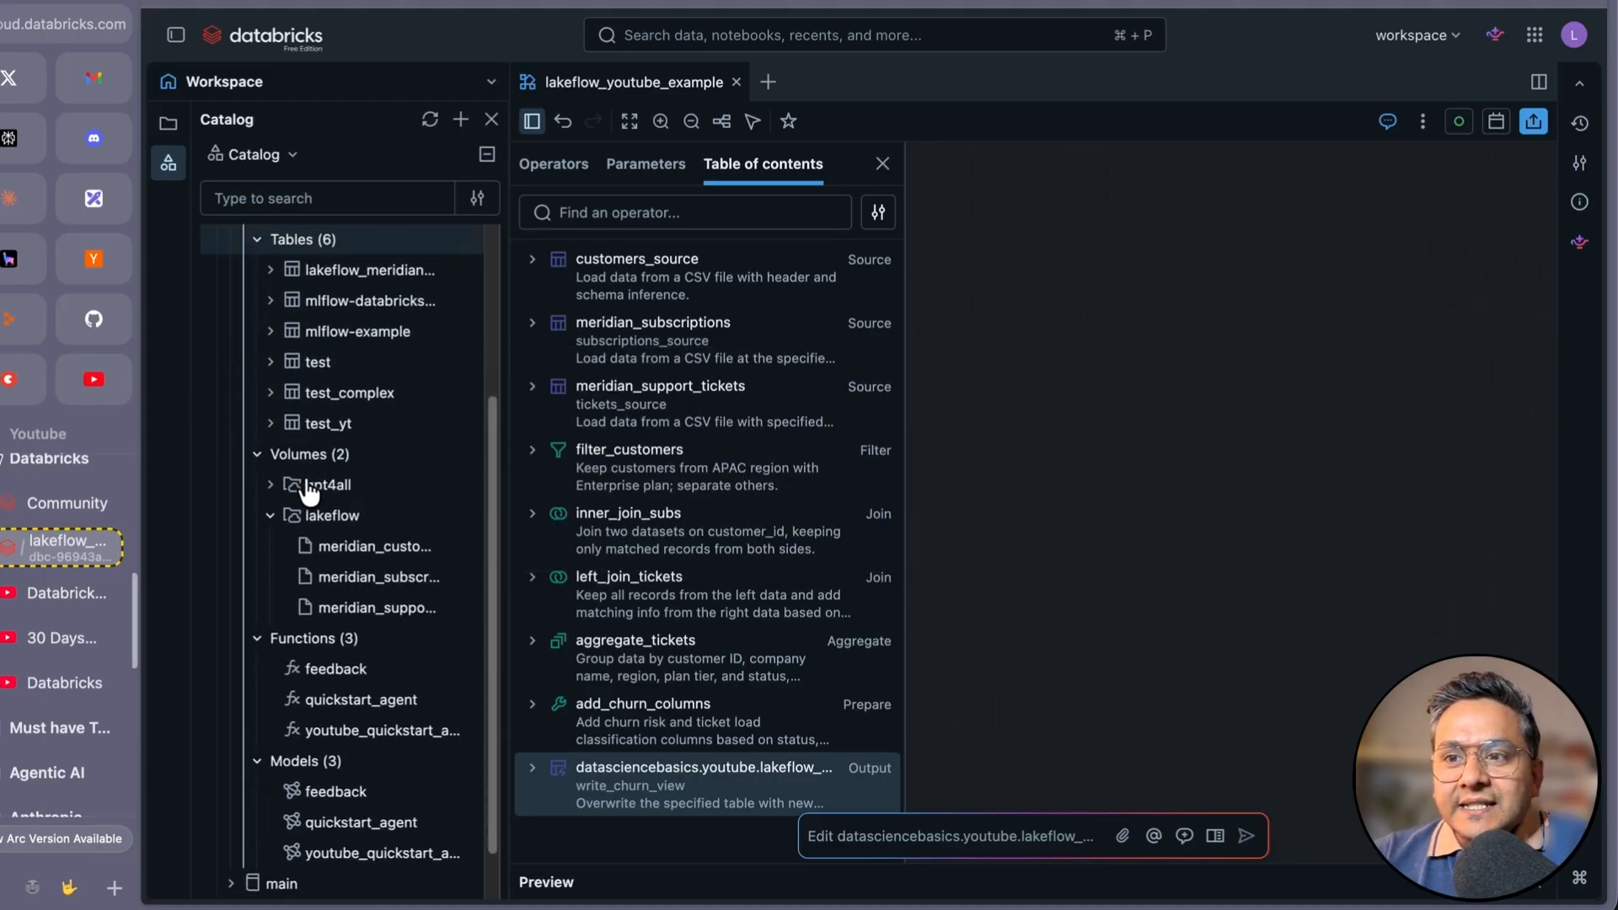
mouse_move(328, 523)
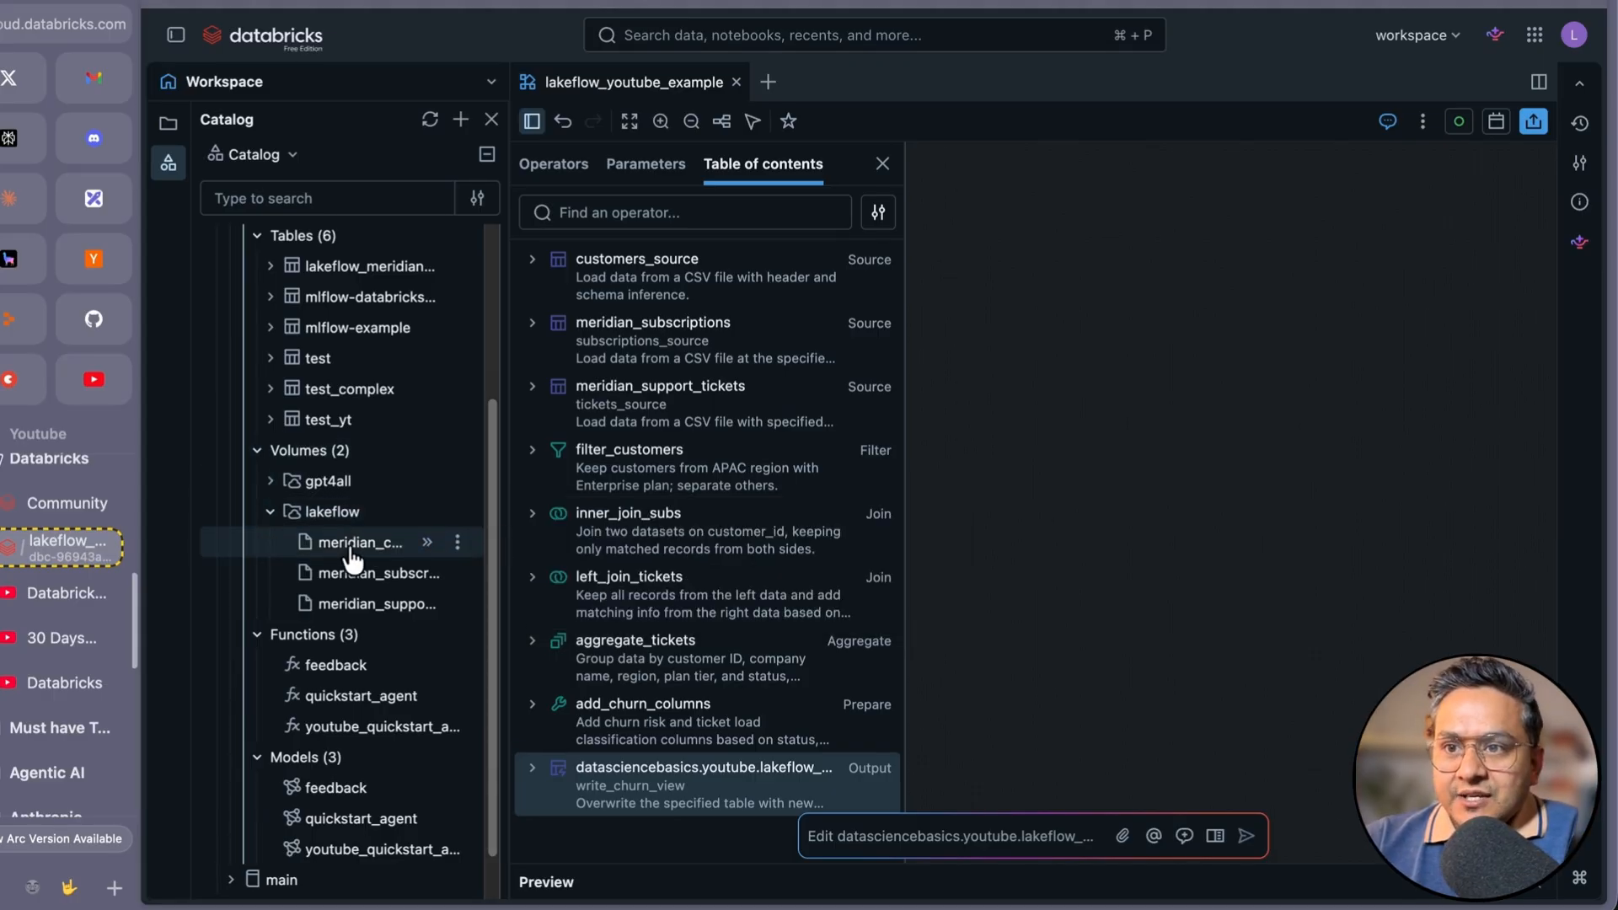
left_click_drag(504, 523, 632, 526)
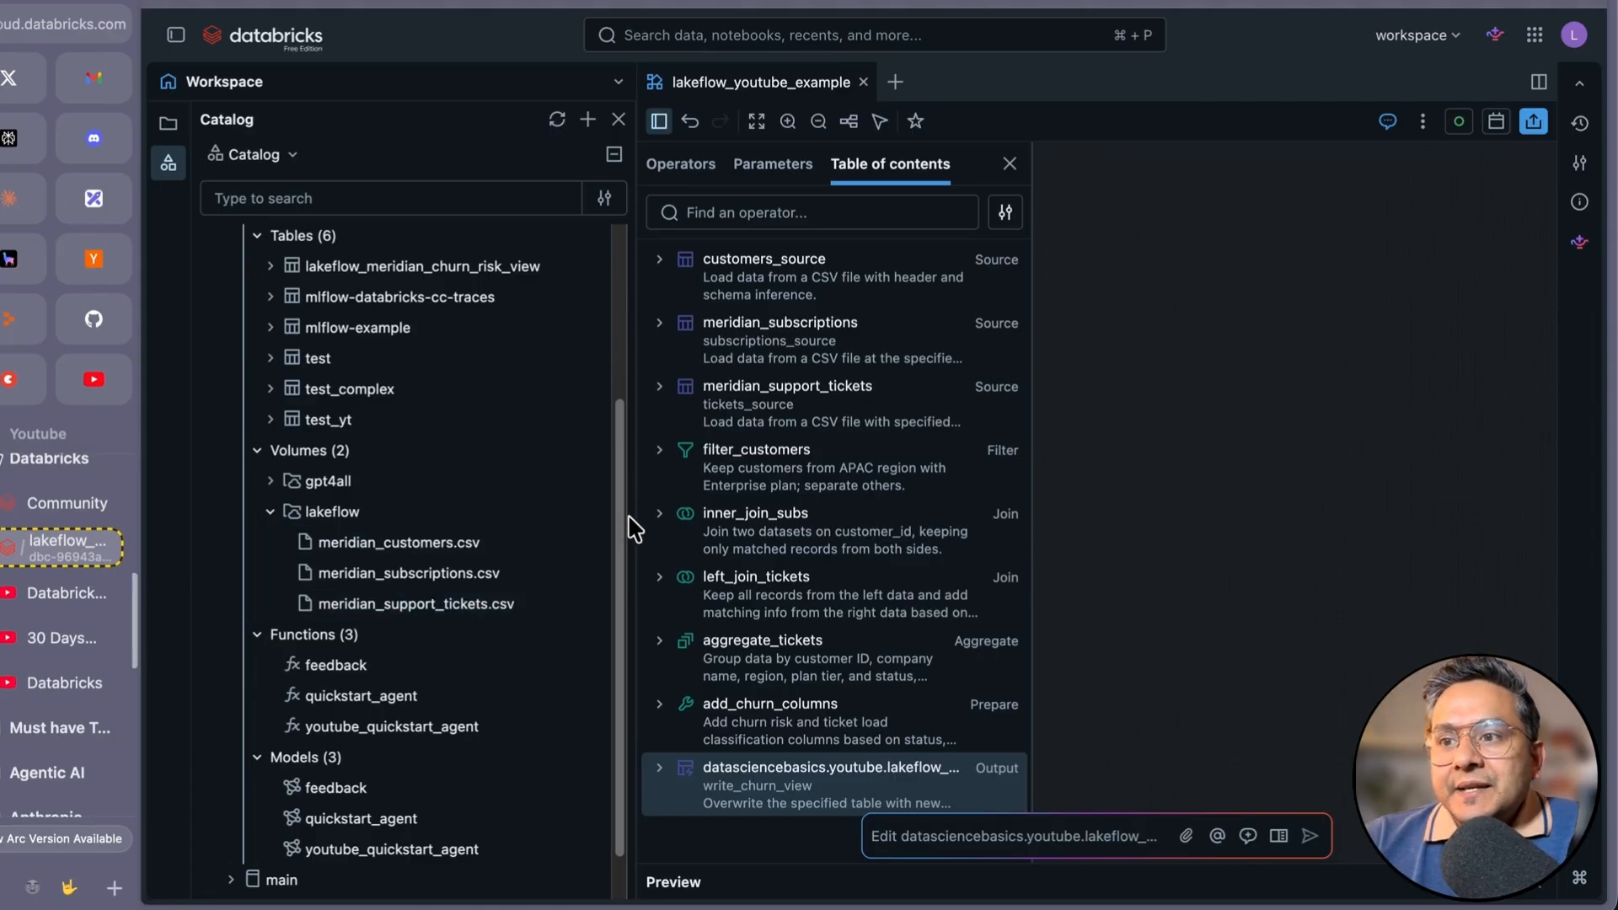
left_click_drag(632, 514, 457, 517)
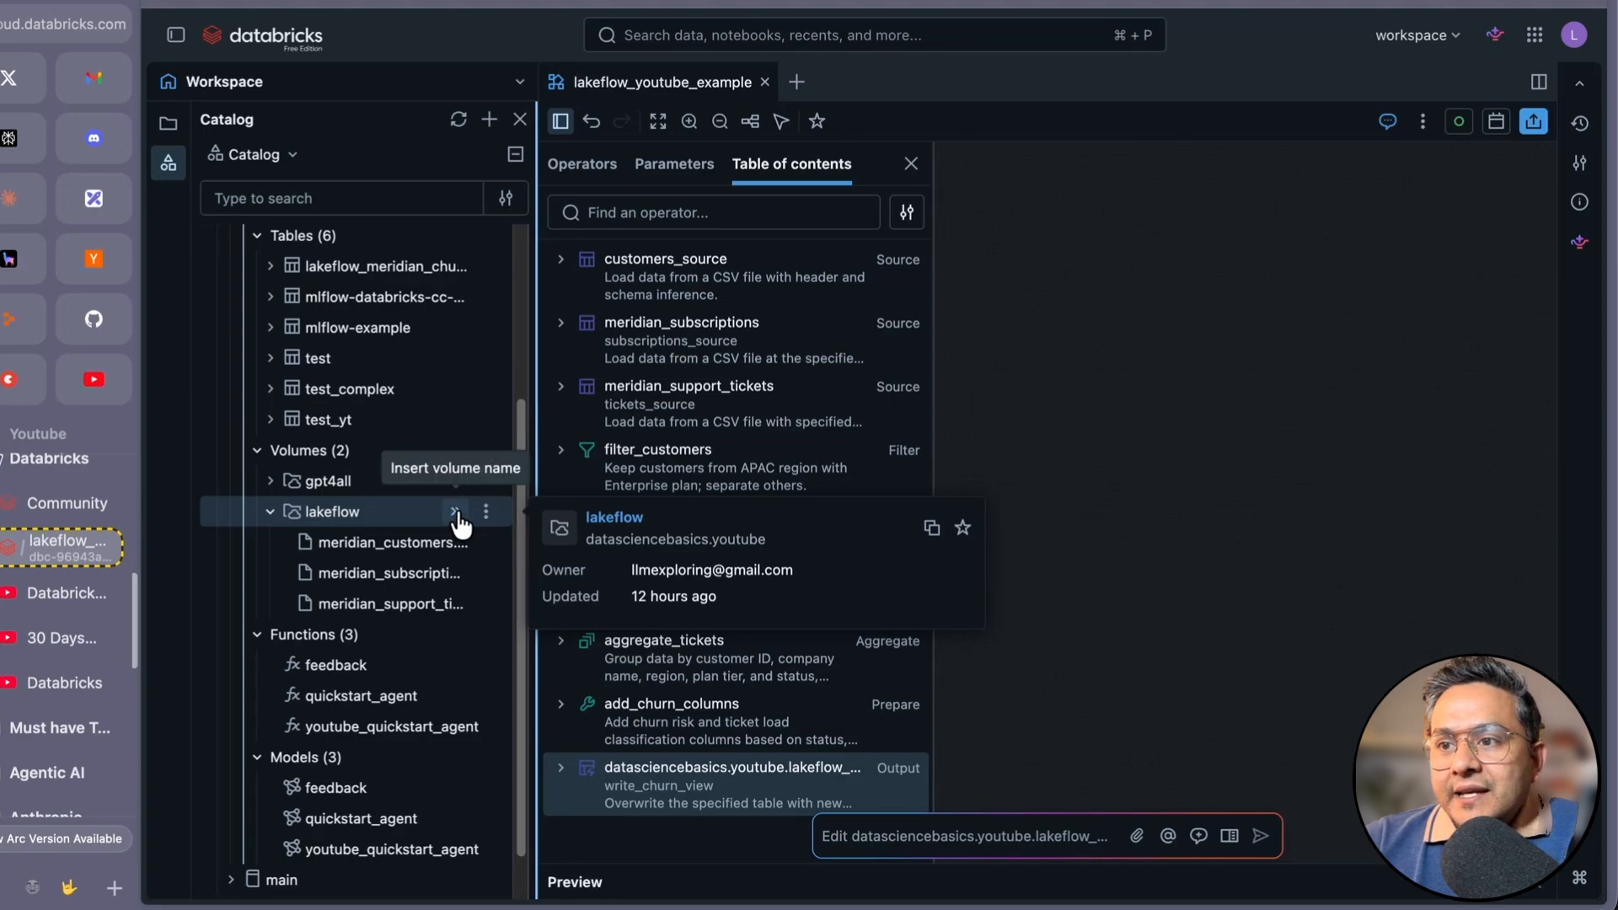
- Open the assistant's full conversation for the pipeline and examine which meridian source files its prompt references
left_click(936, 837)
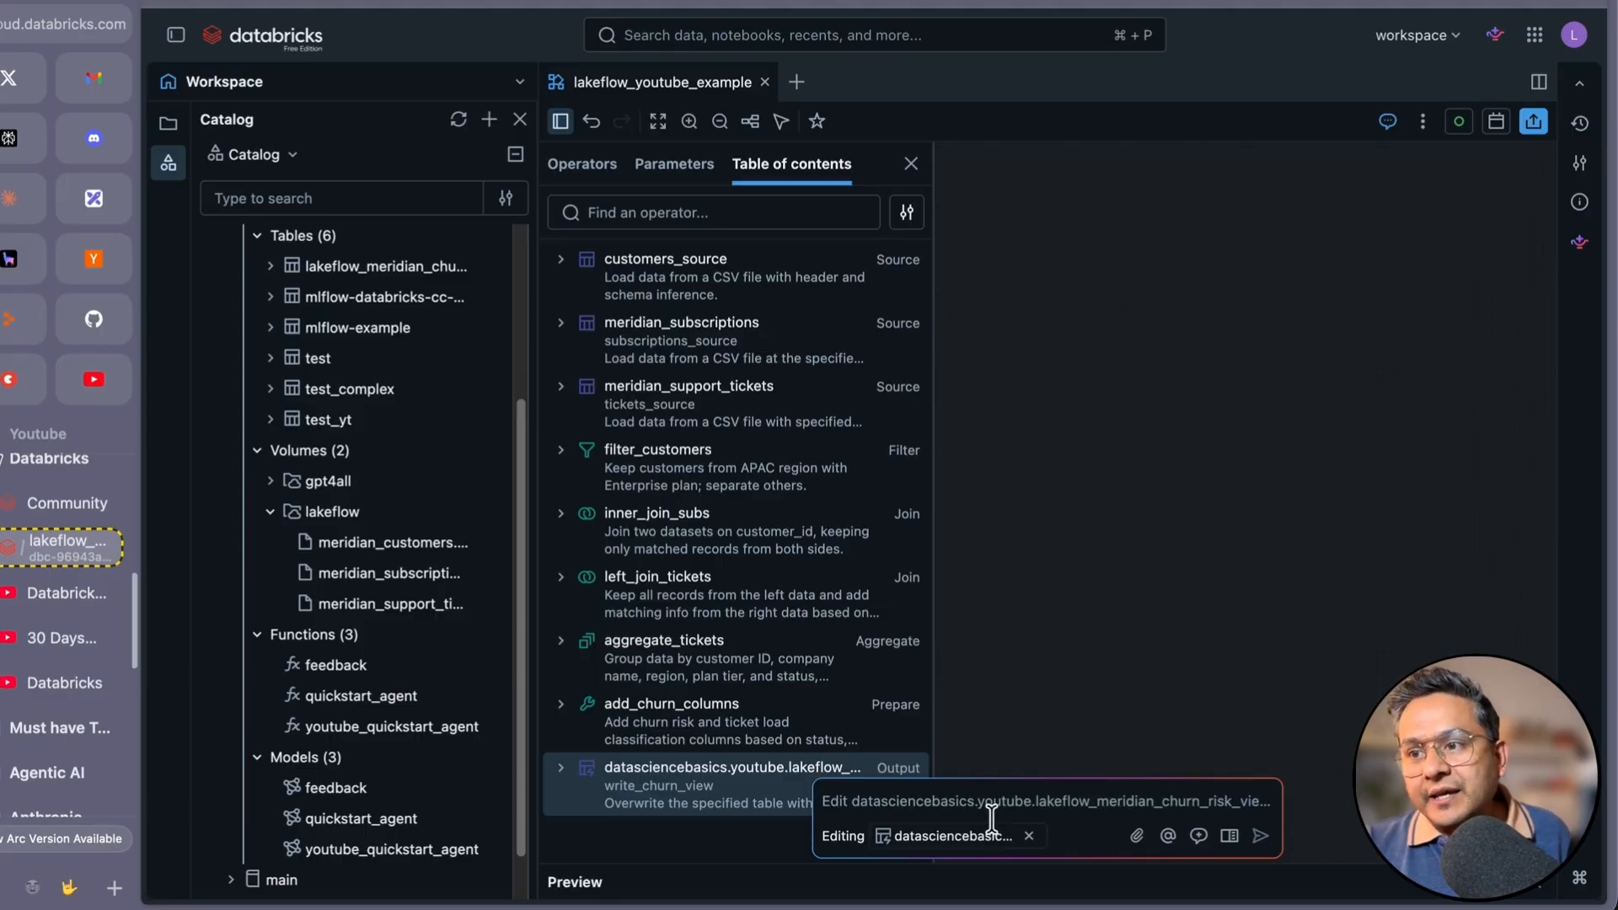
left_click(1229, 836)
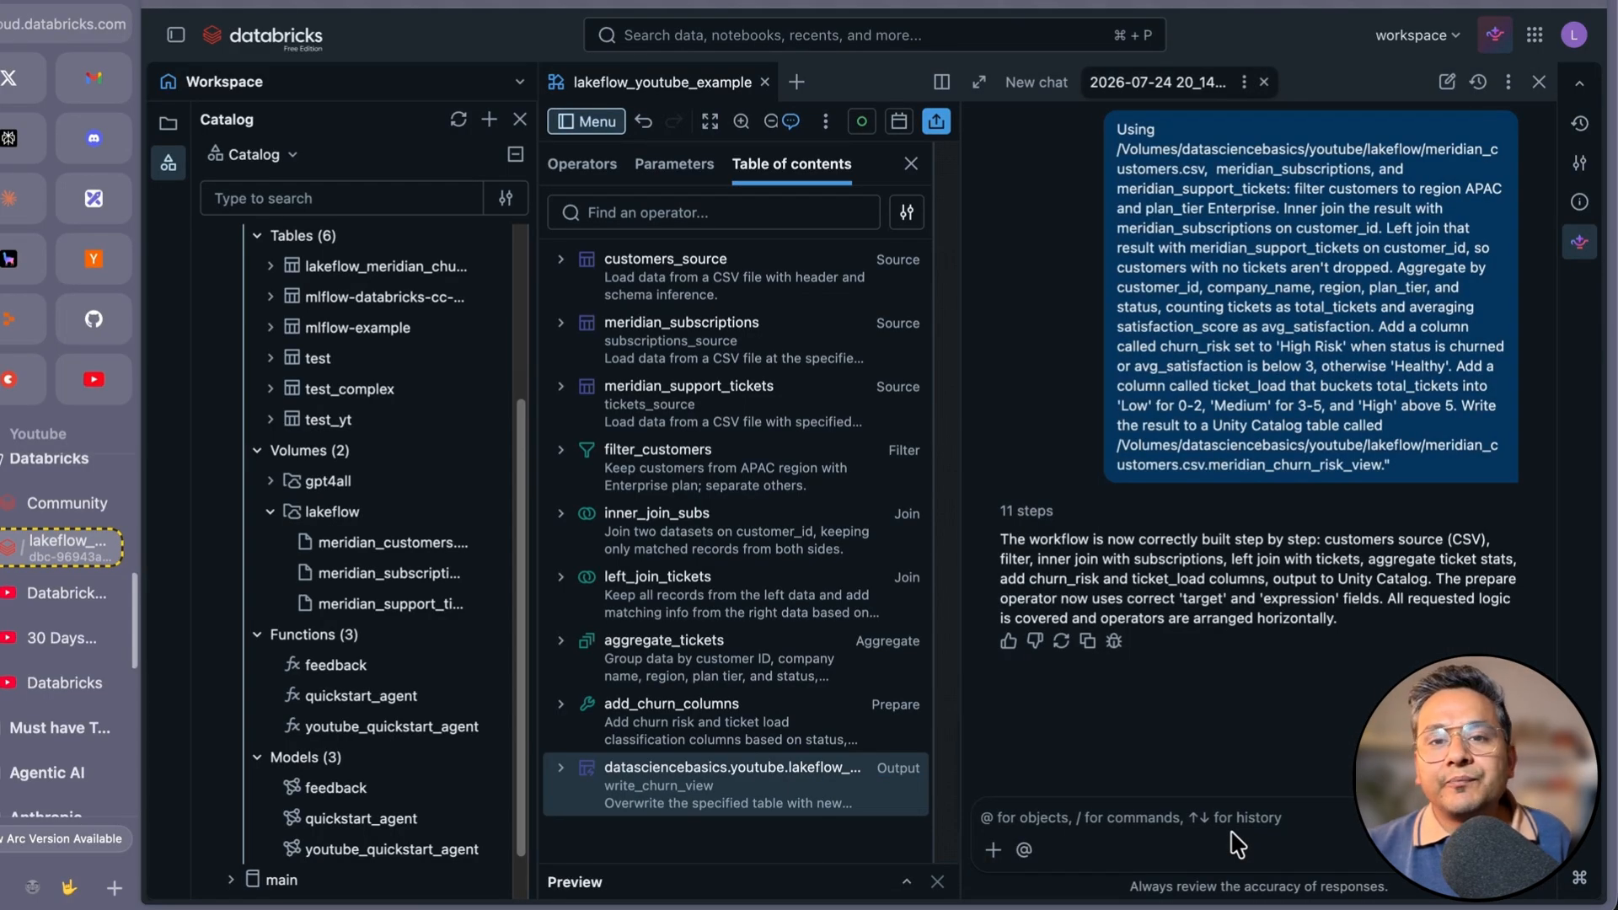
mouse_move(1230, 905)
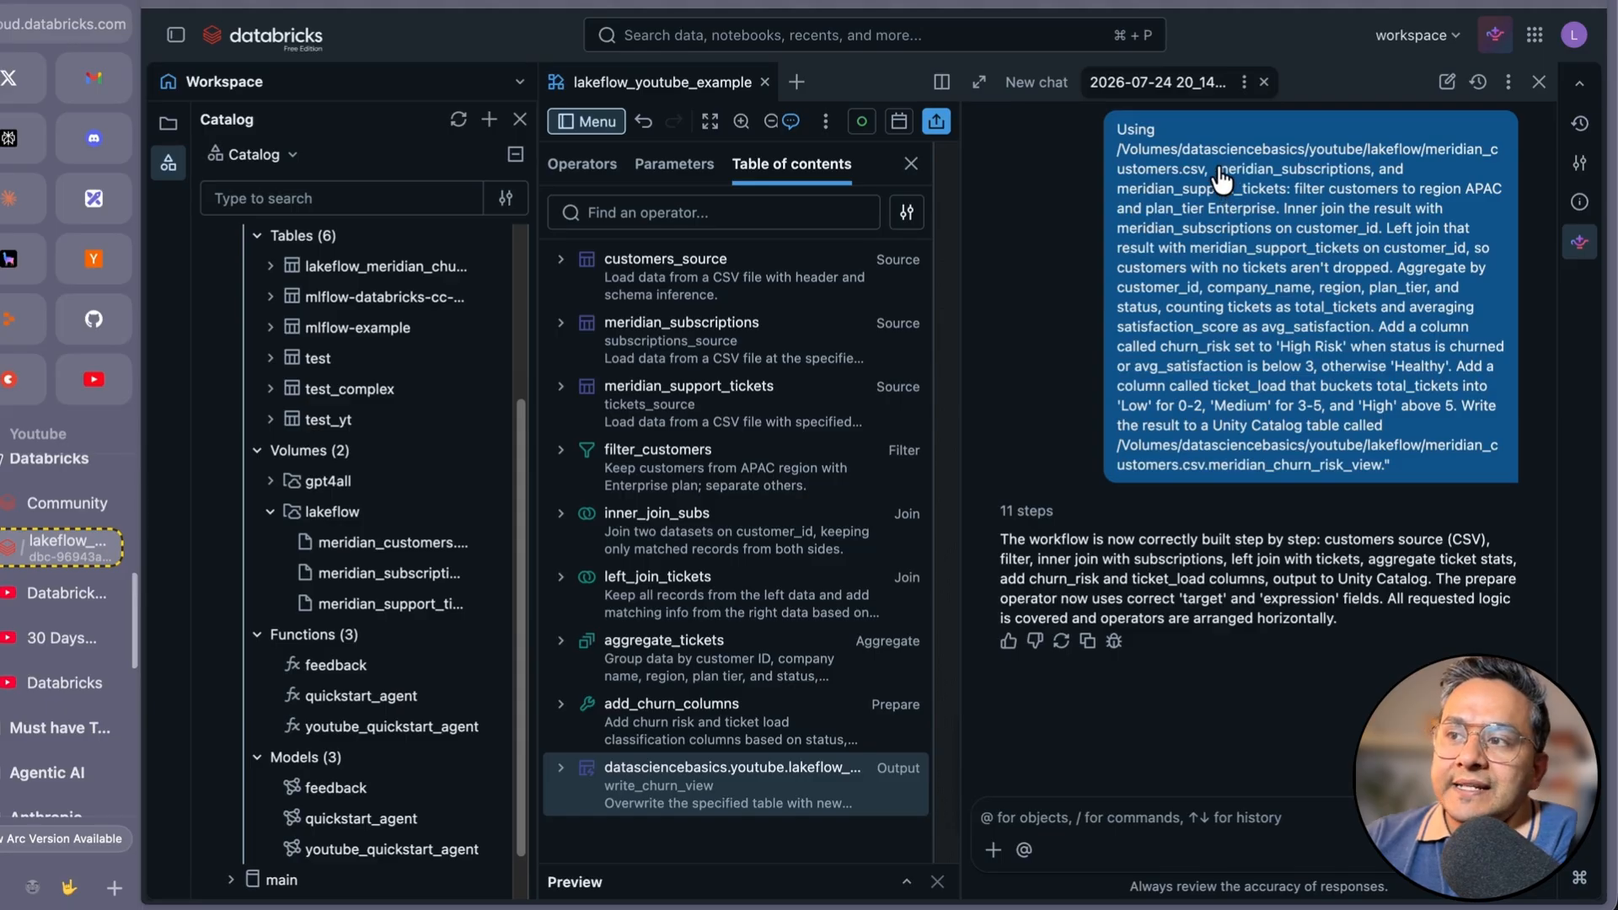
left_click_drag(1218, 169, 1286, 196)
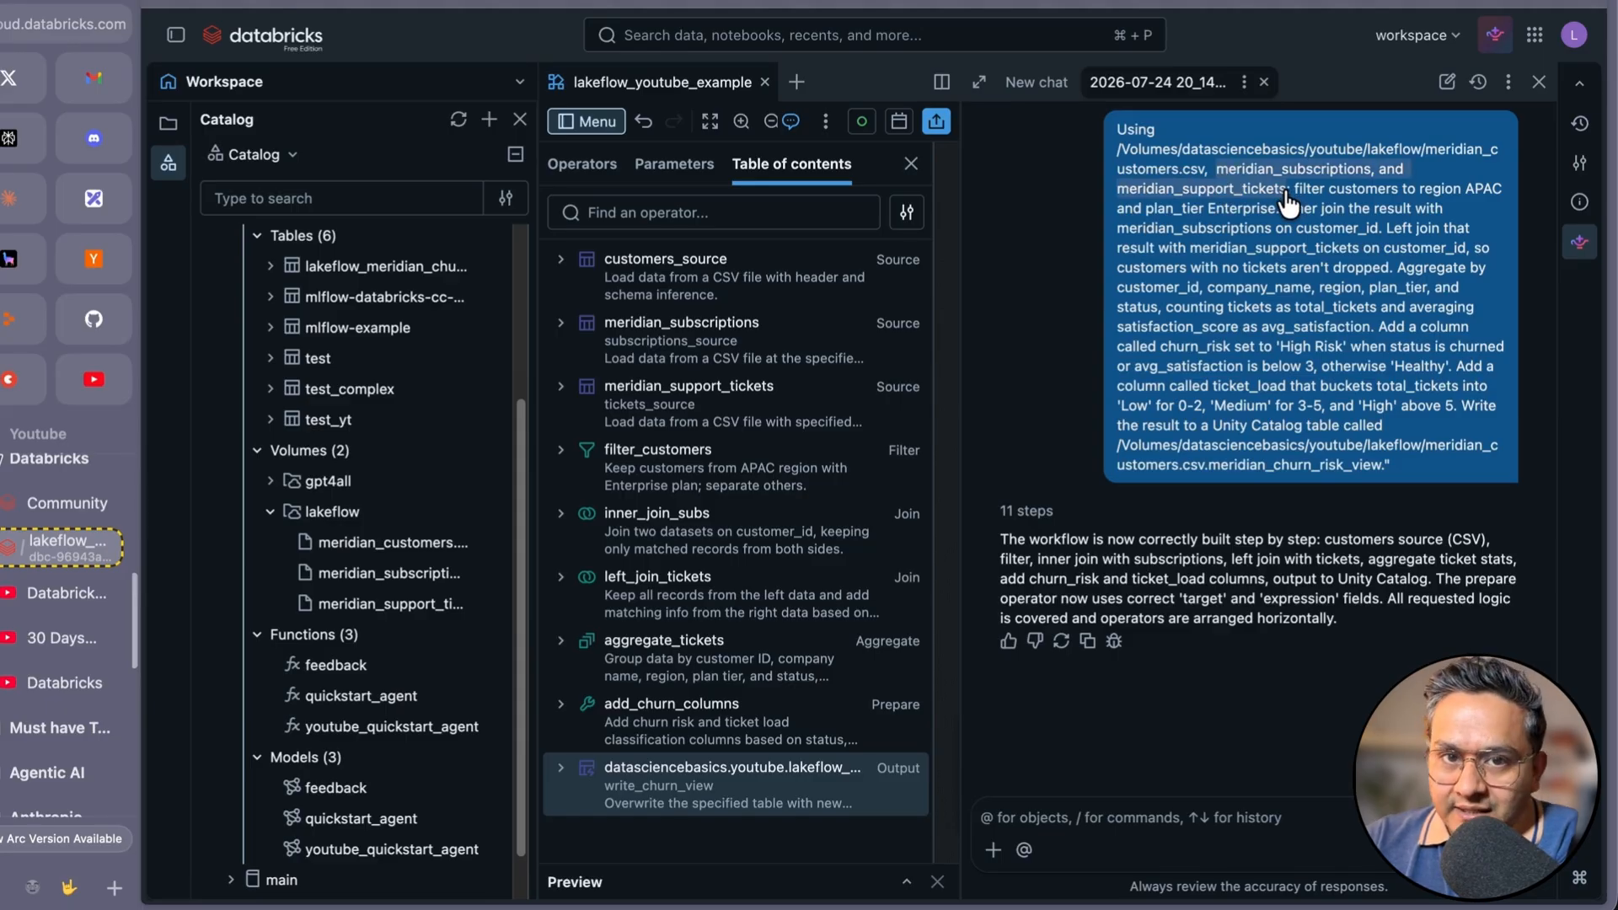
left_click(1287, 202)
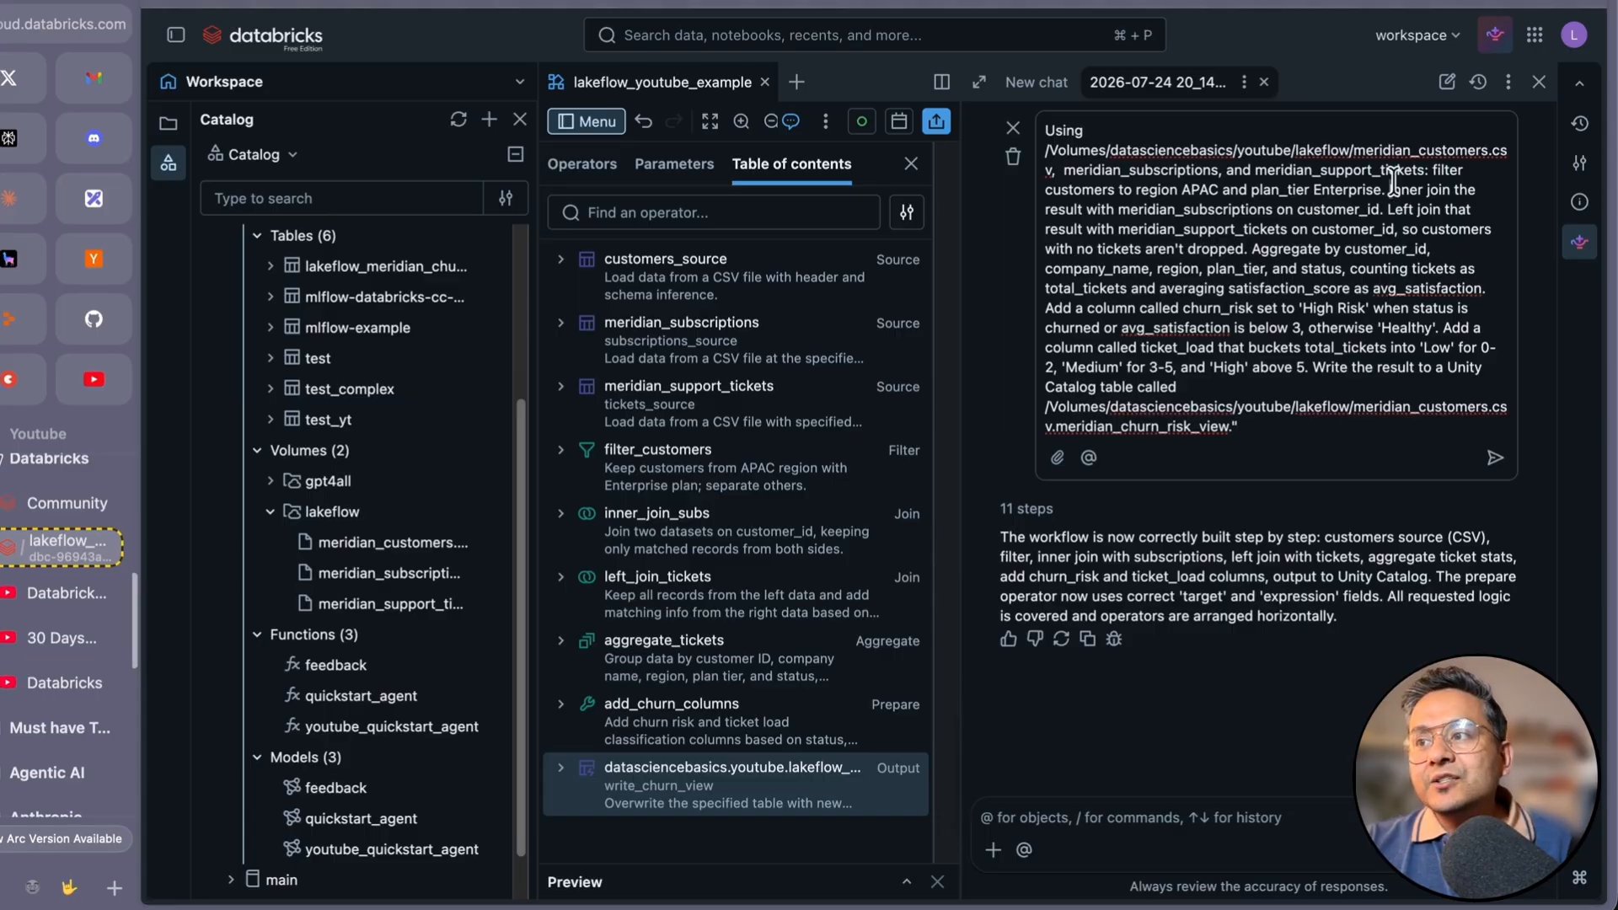
- Examine the prompt's join, aggregation, churn_risk and ticket_load instructions and the path of its output table
left_click_drag(1389, 189, 1476, 299)
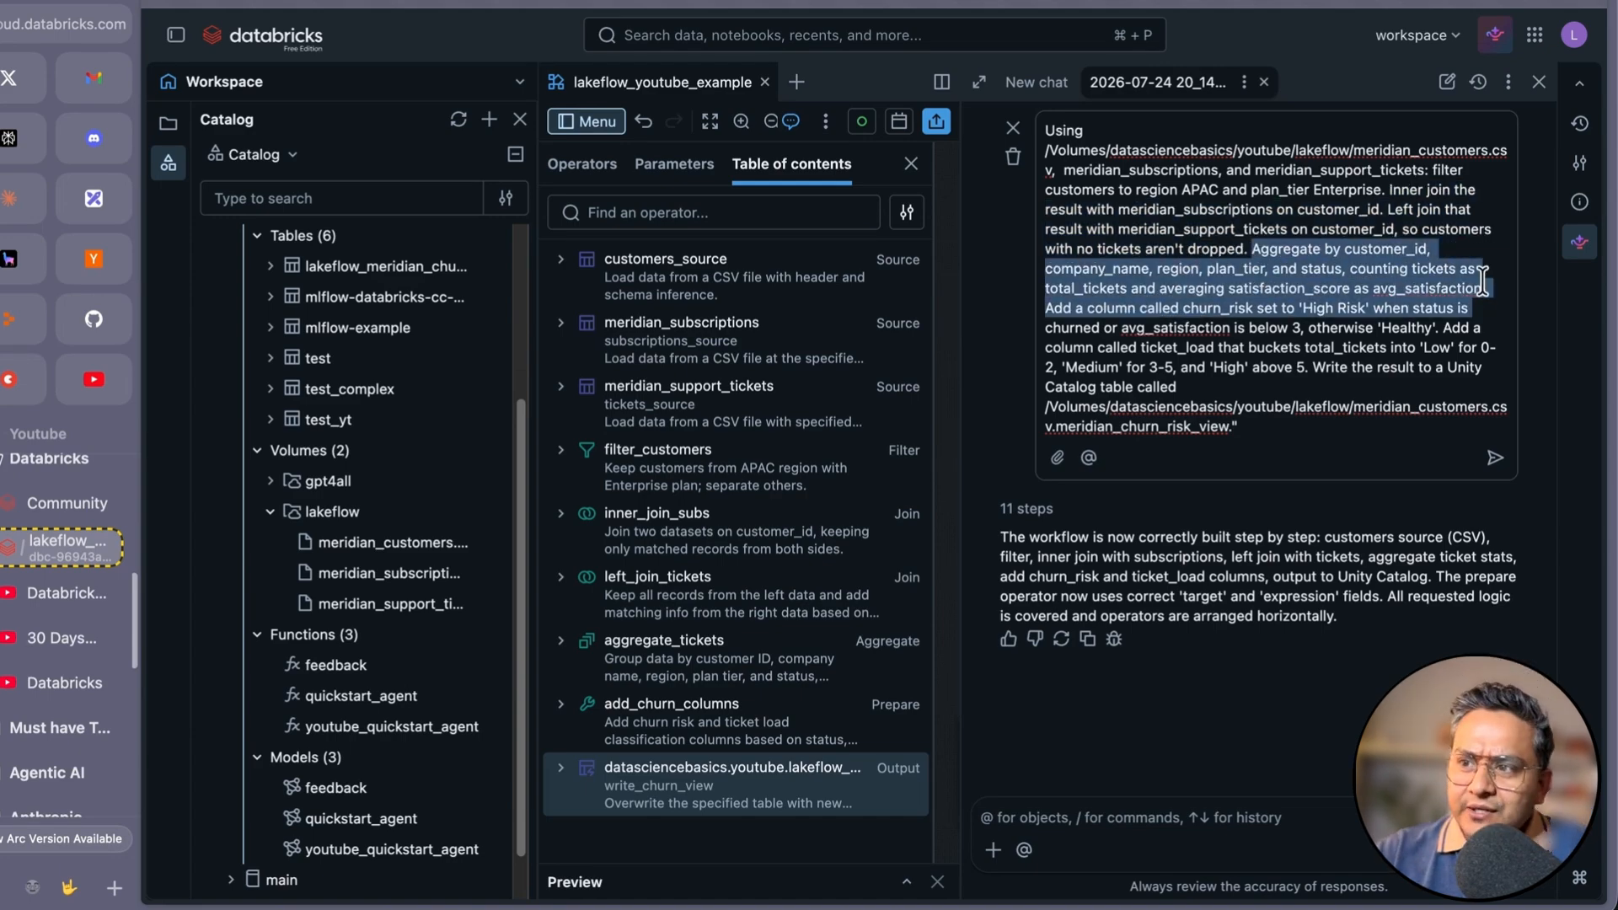
left_click_drag(1266, 425, 1045, 148)
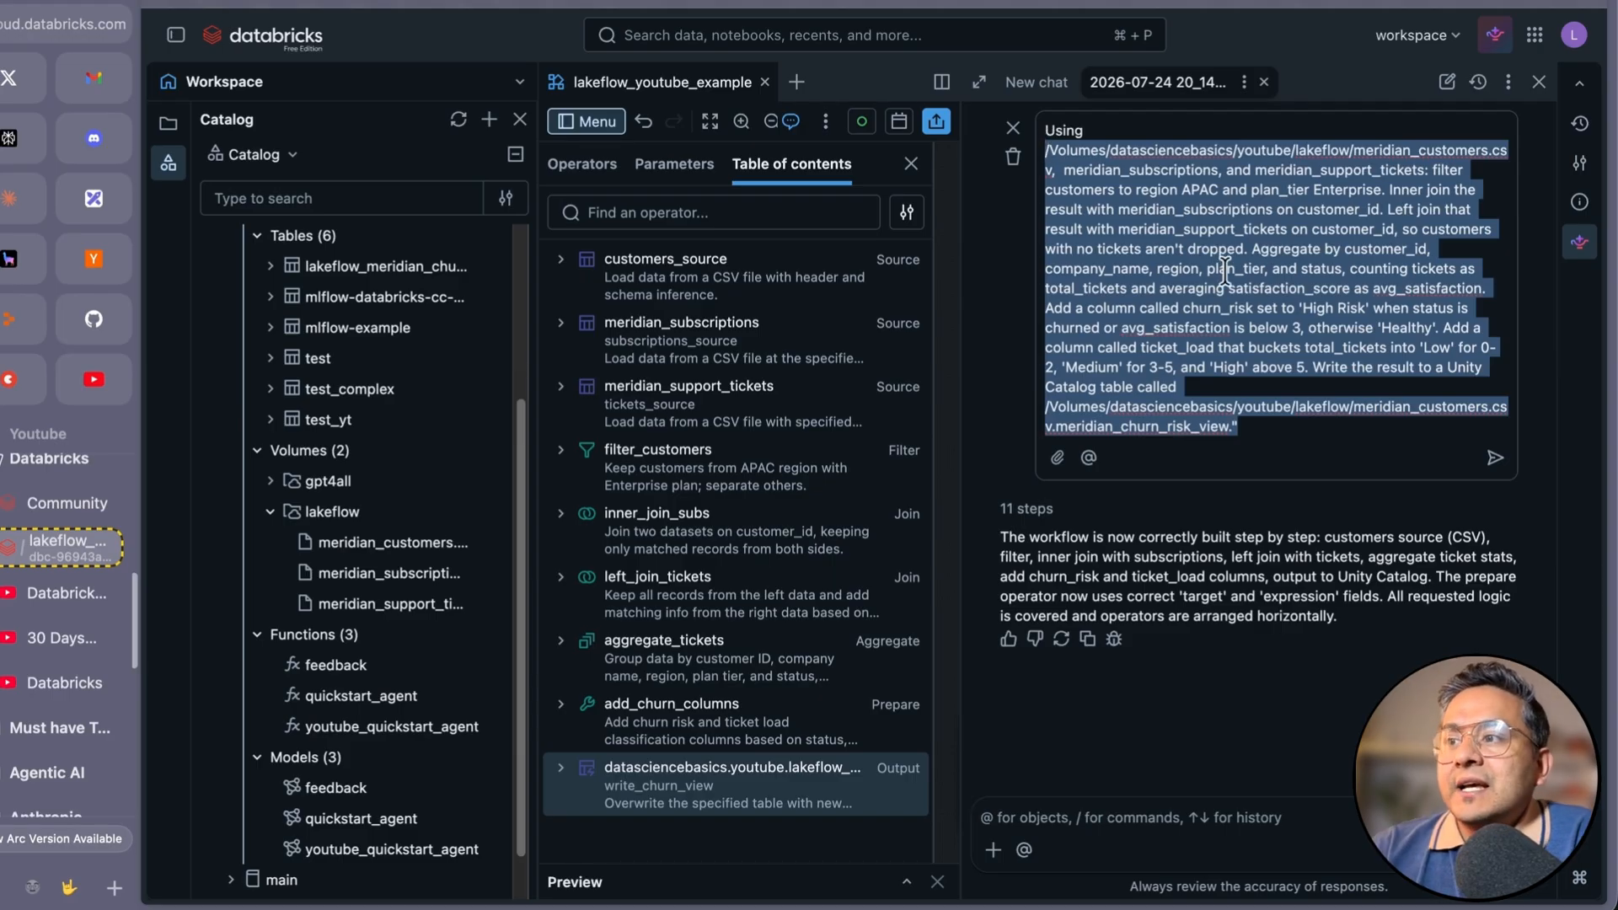
left_click(1249, 346)
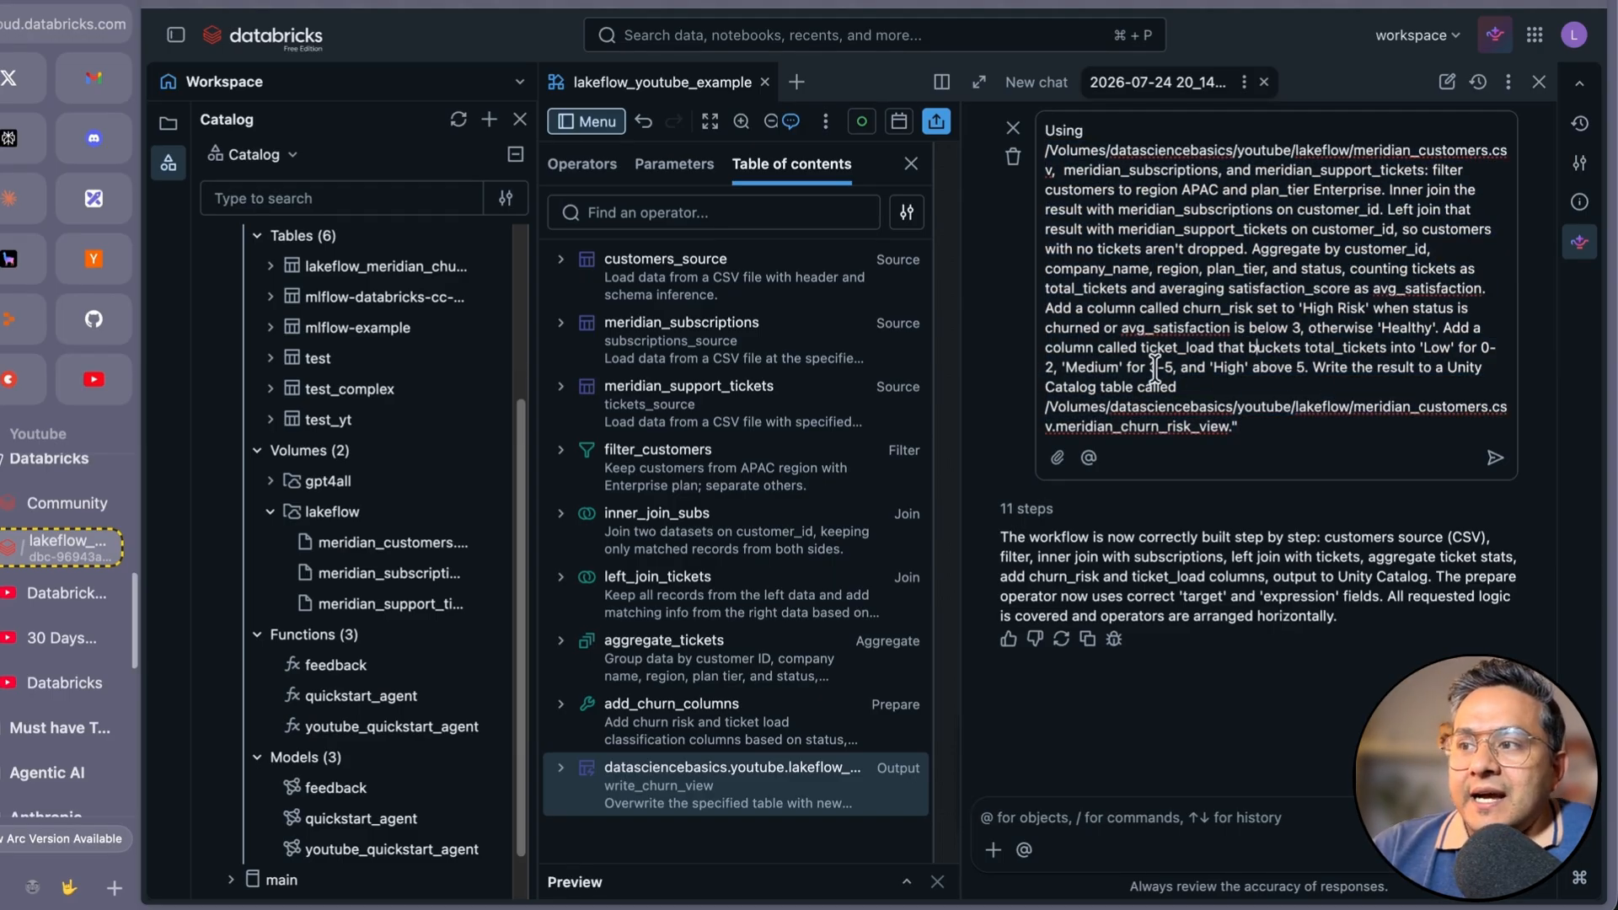
left_click(1432, 348)
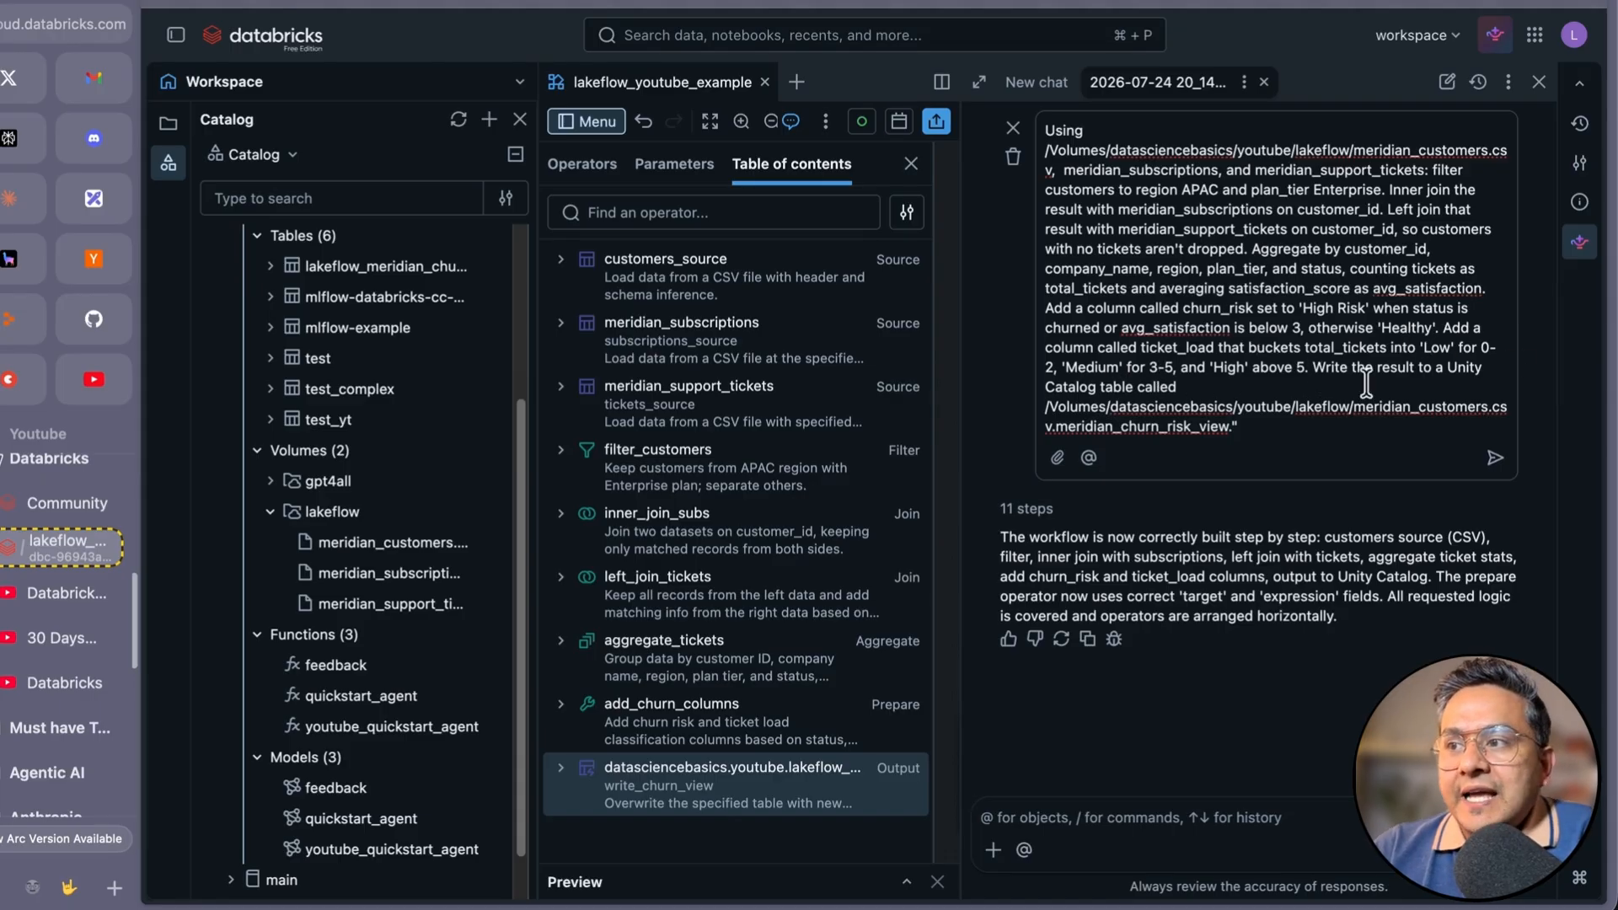
left_click_drag(1251, 424, 1041, 409)
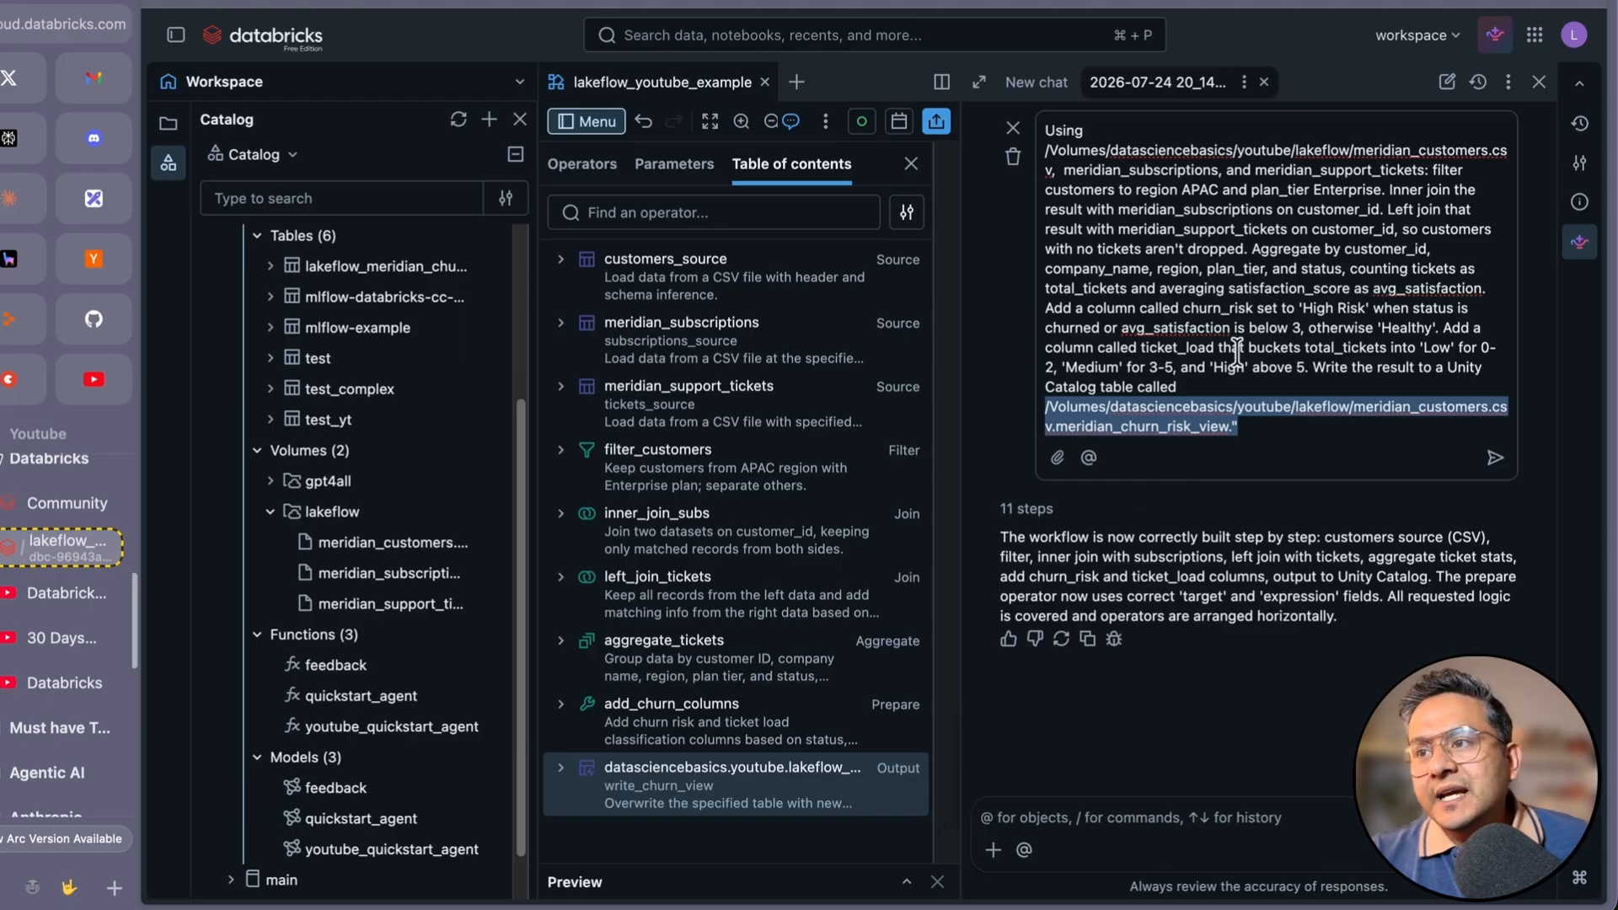
- Expand and review the steps the assistant ran to build the workflow, and close the conversation
left_click(1038, 512)
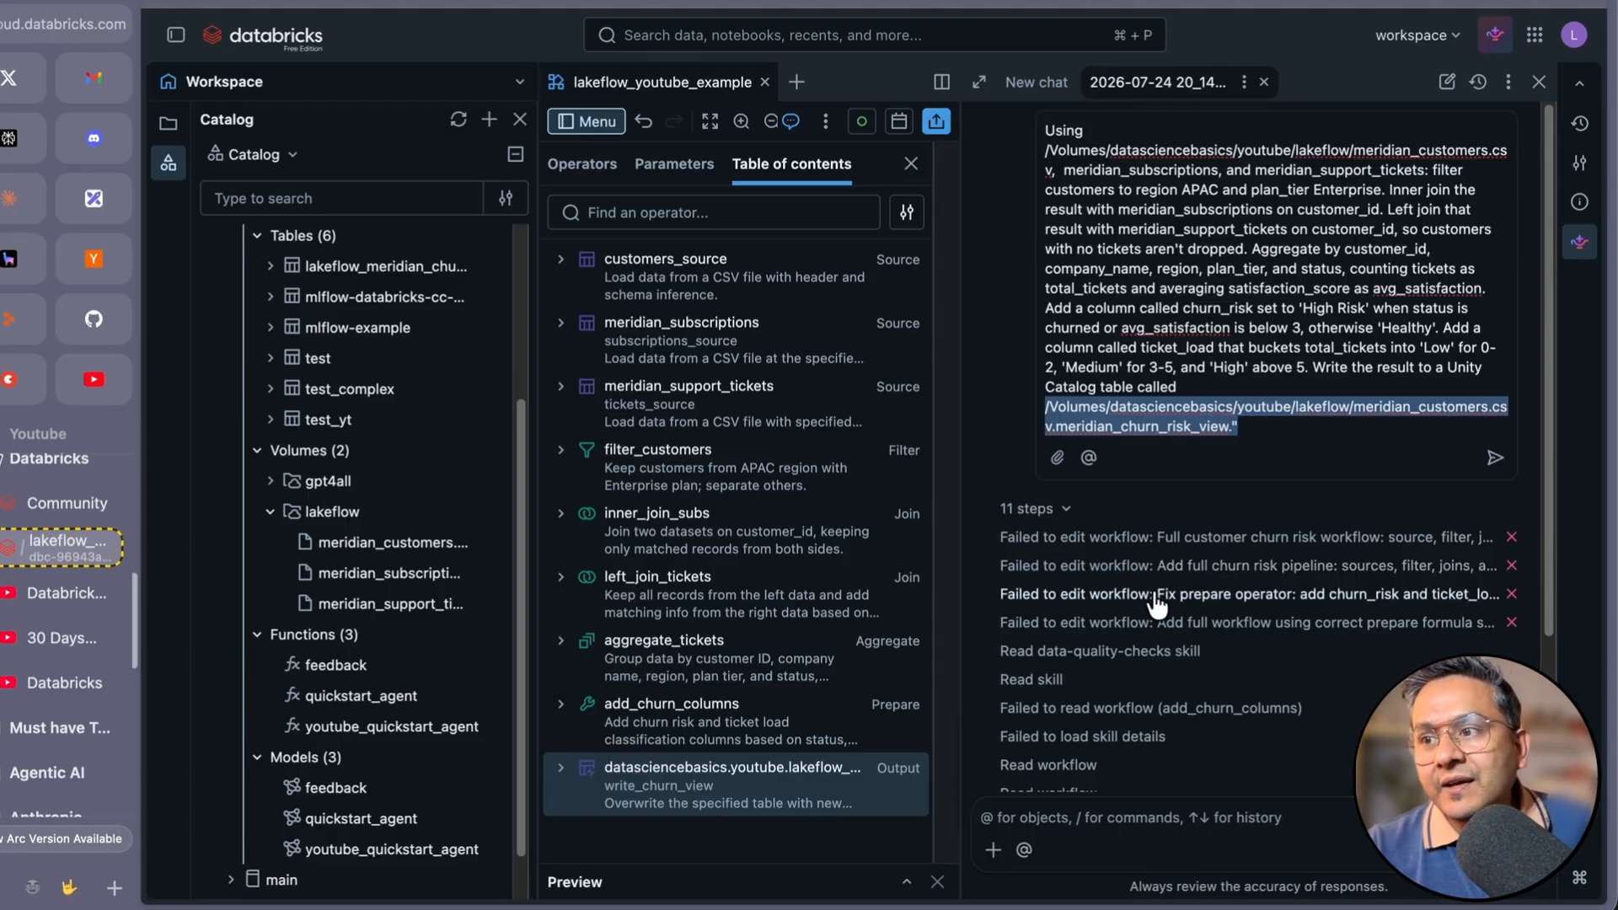
scroll(1040, 690, "down", 1)
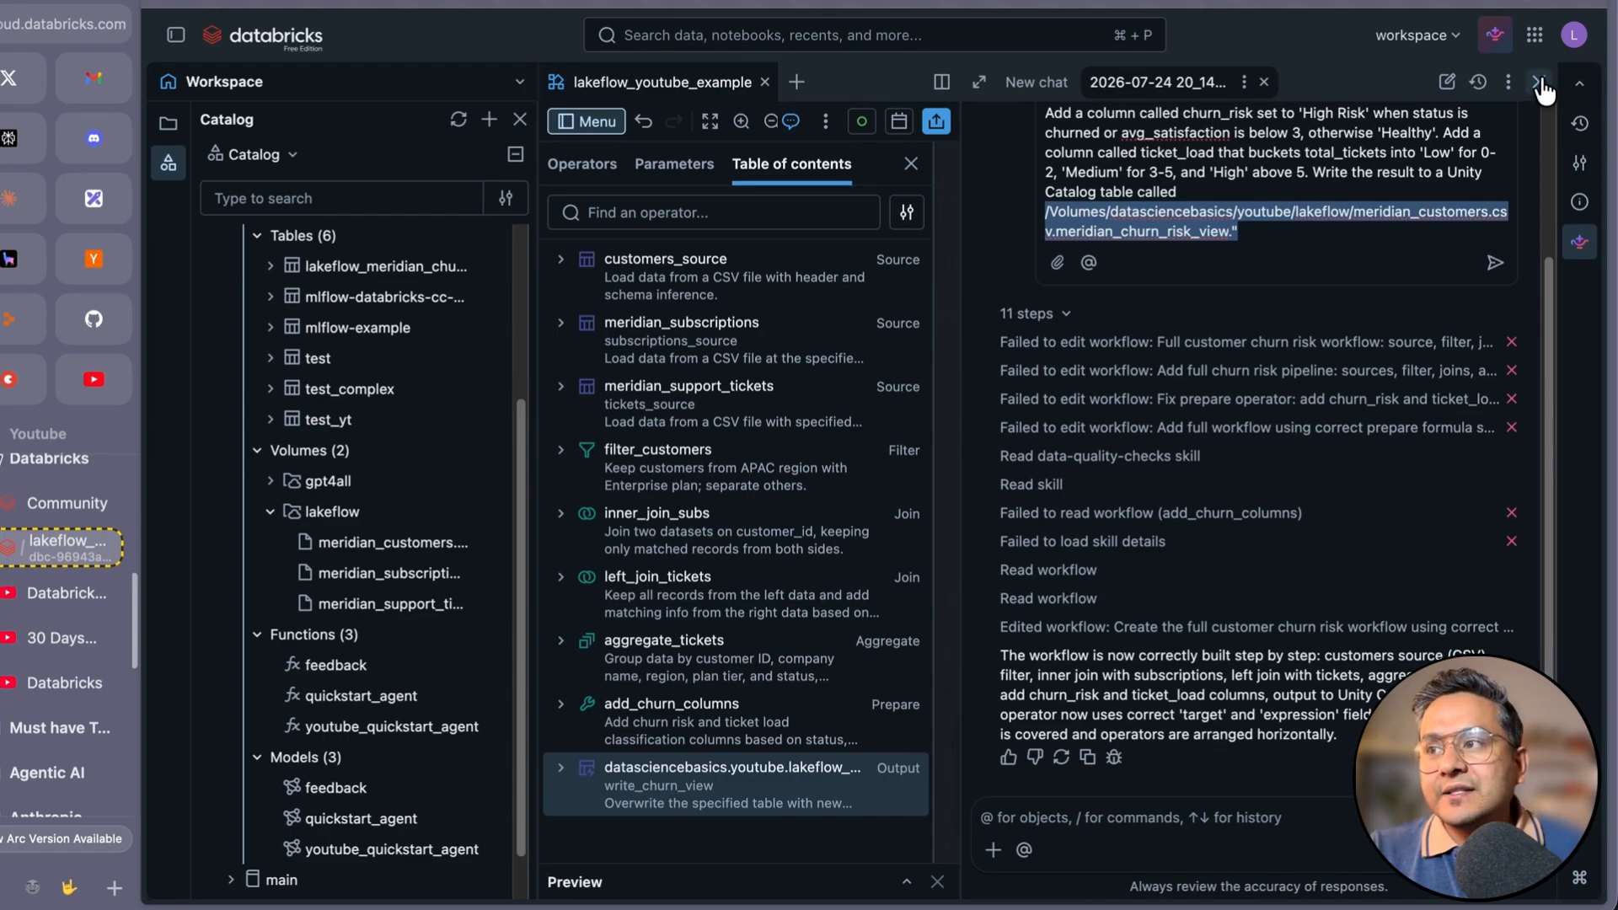
left_click(1538, 84)
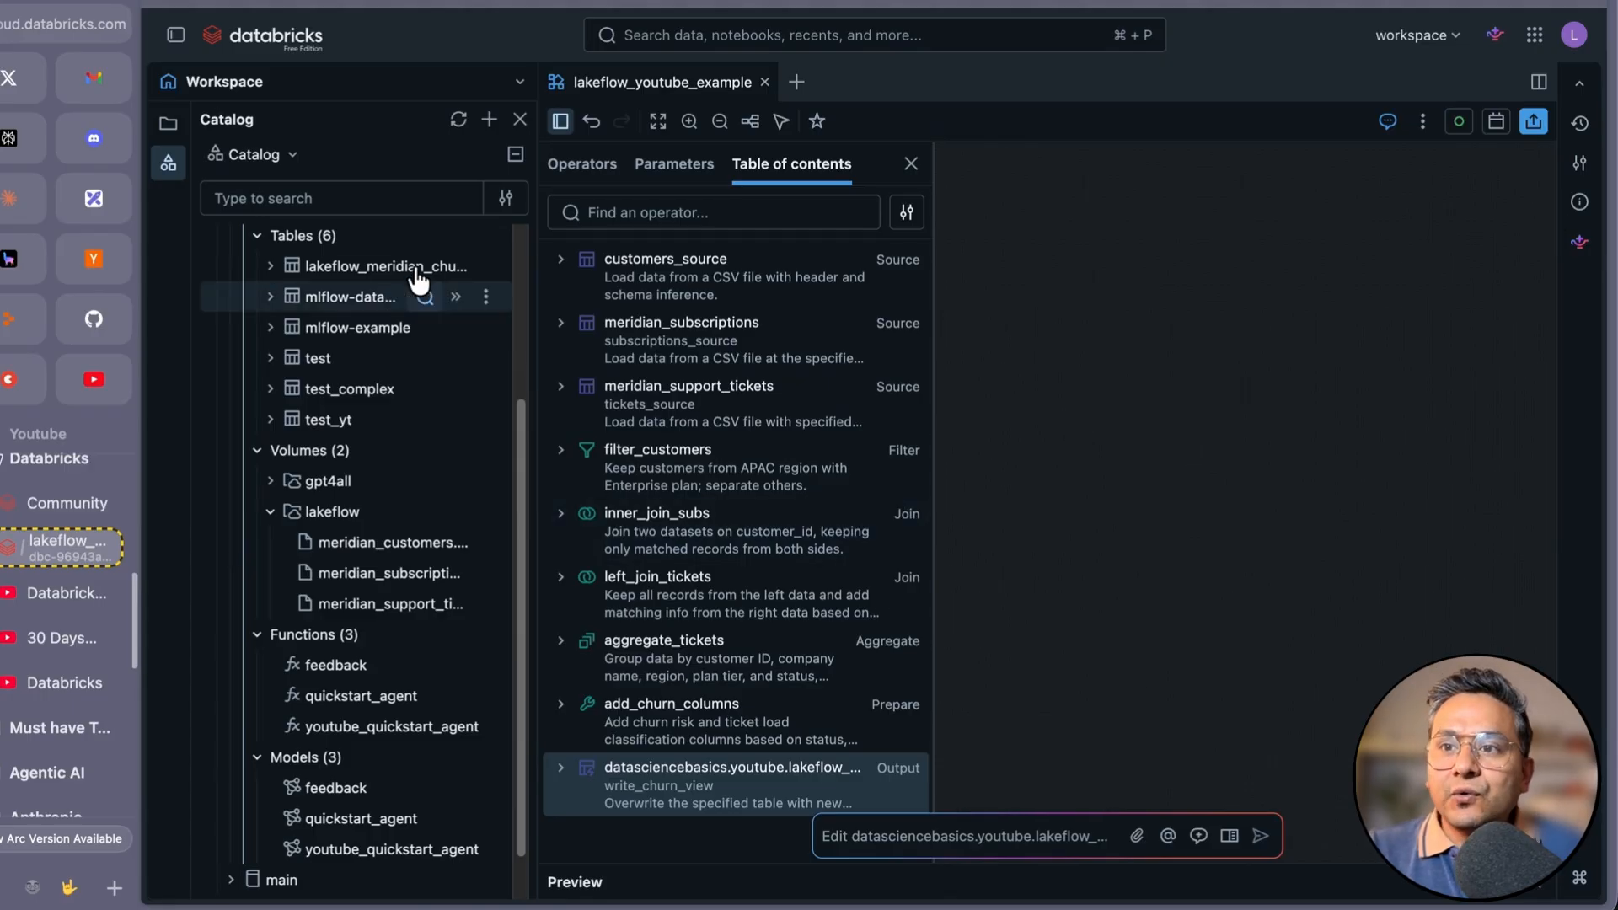
- Hide the catalog browser and the outline, fit the whole pipeline on the canvas, and preview the output data of customers_source
left_click(168, 161)
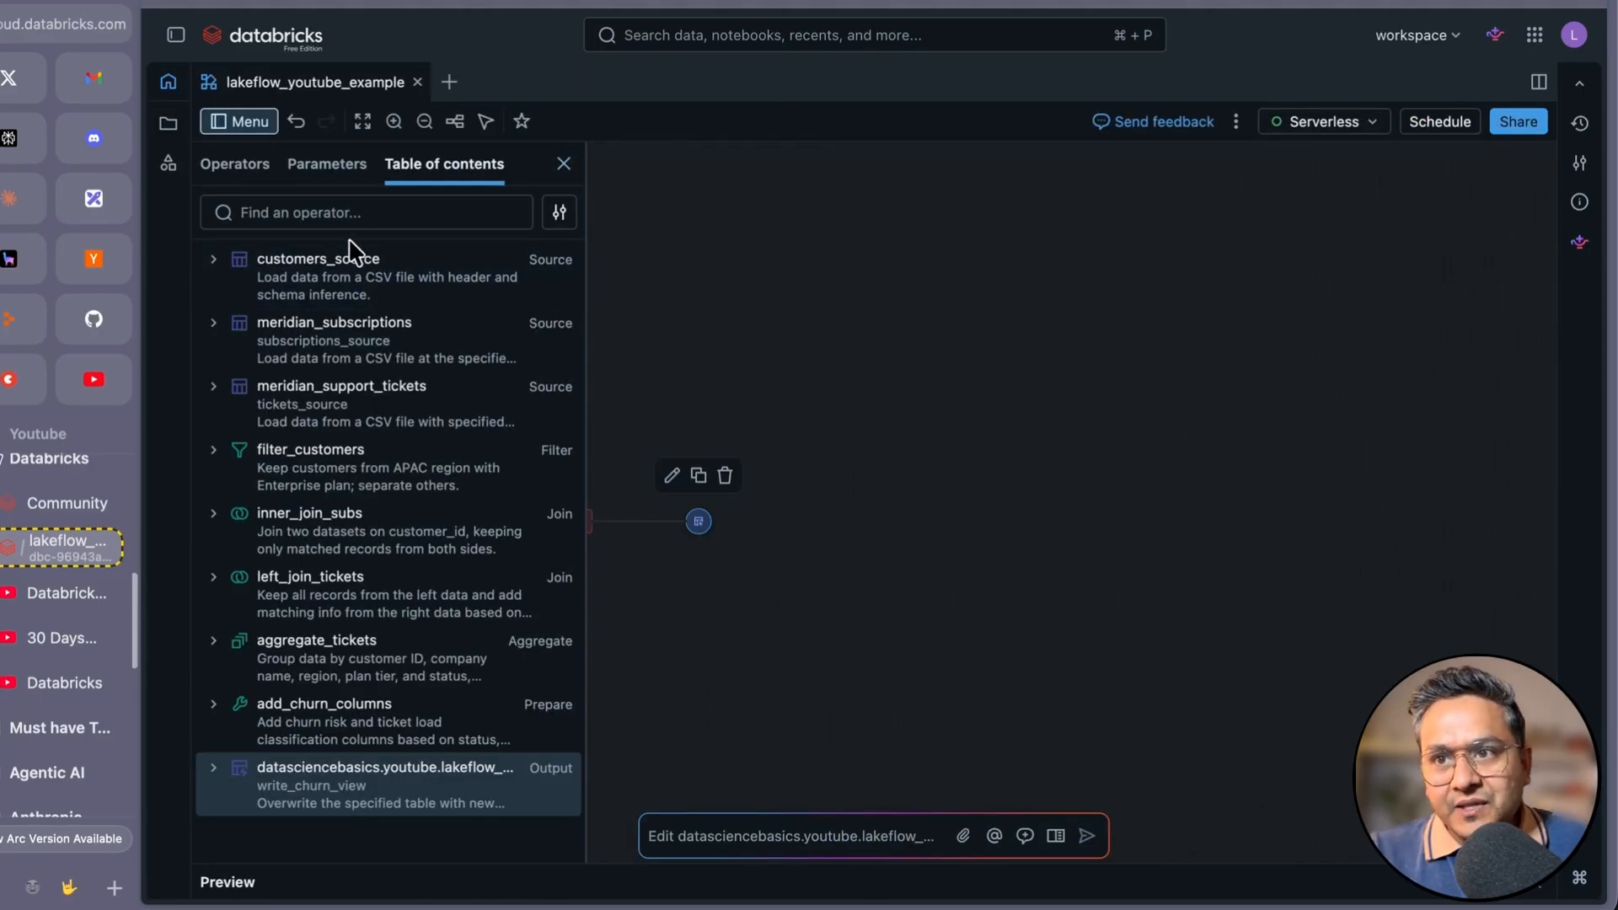
left_click(563, 164)
left_click(363, 123)
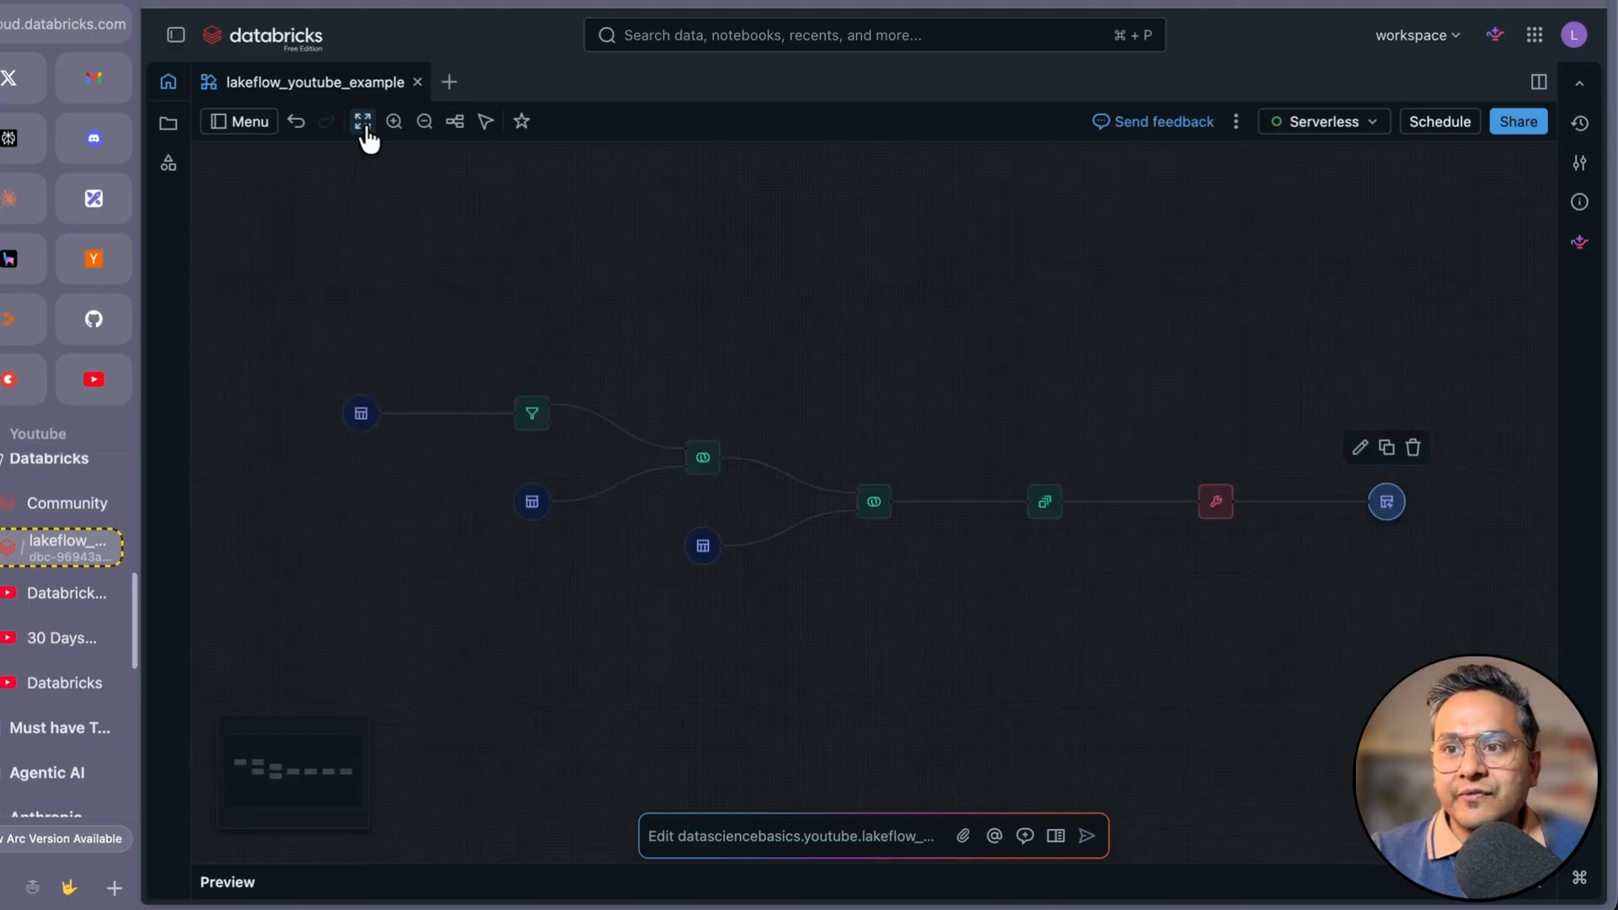
left_click(360, 415)
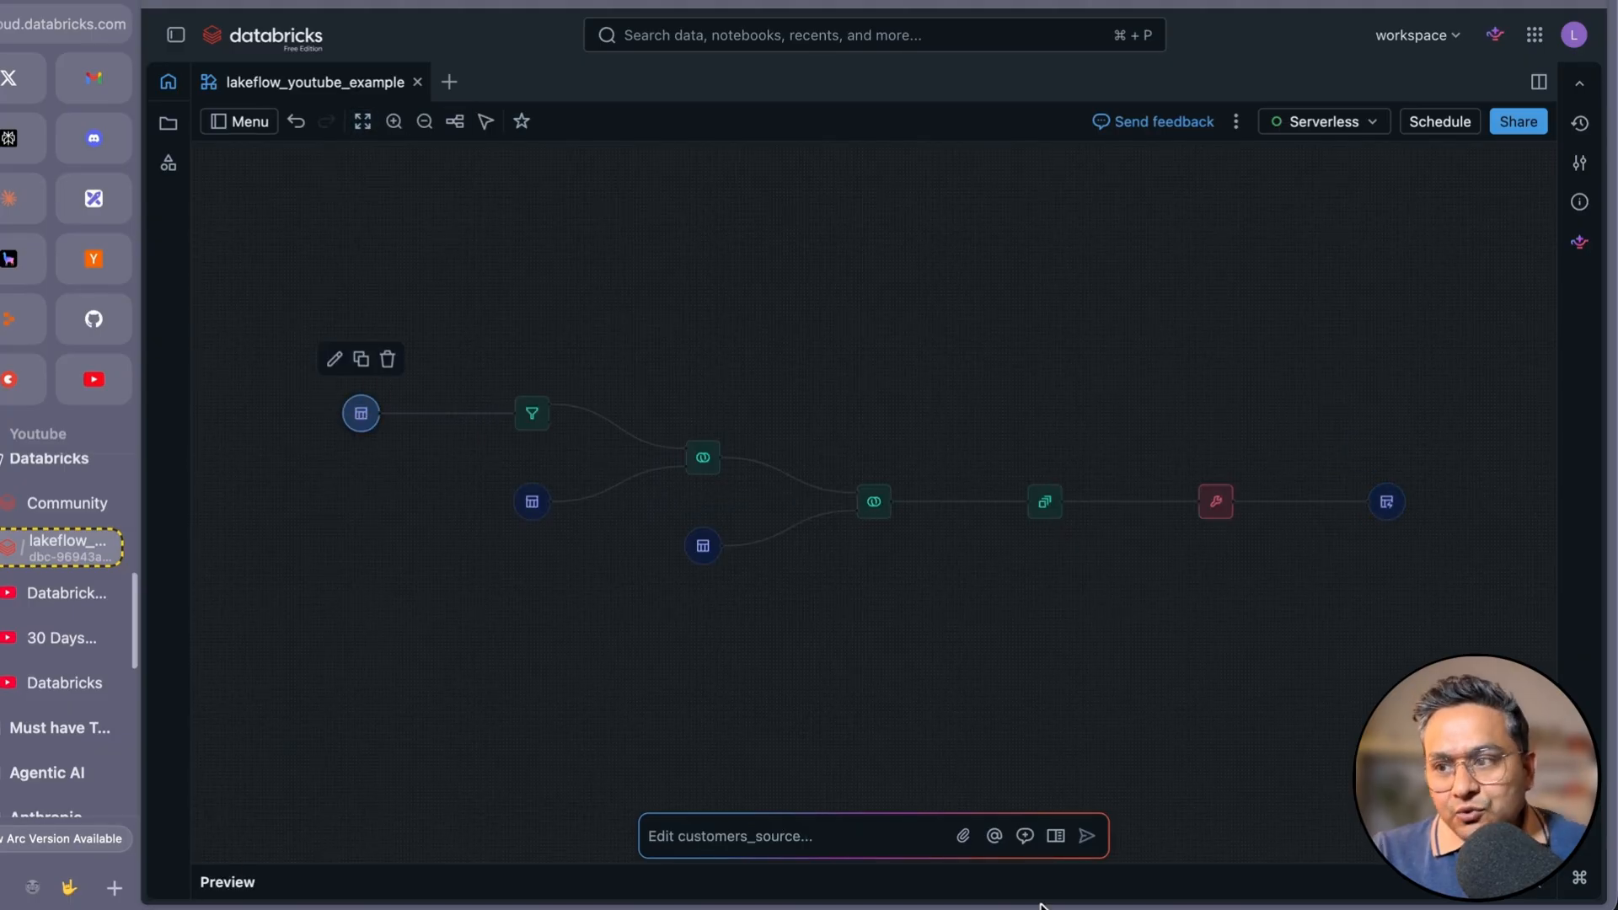
left_click(228, 881)
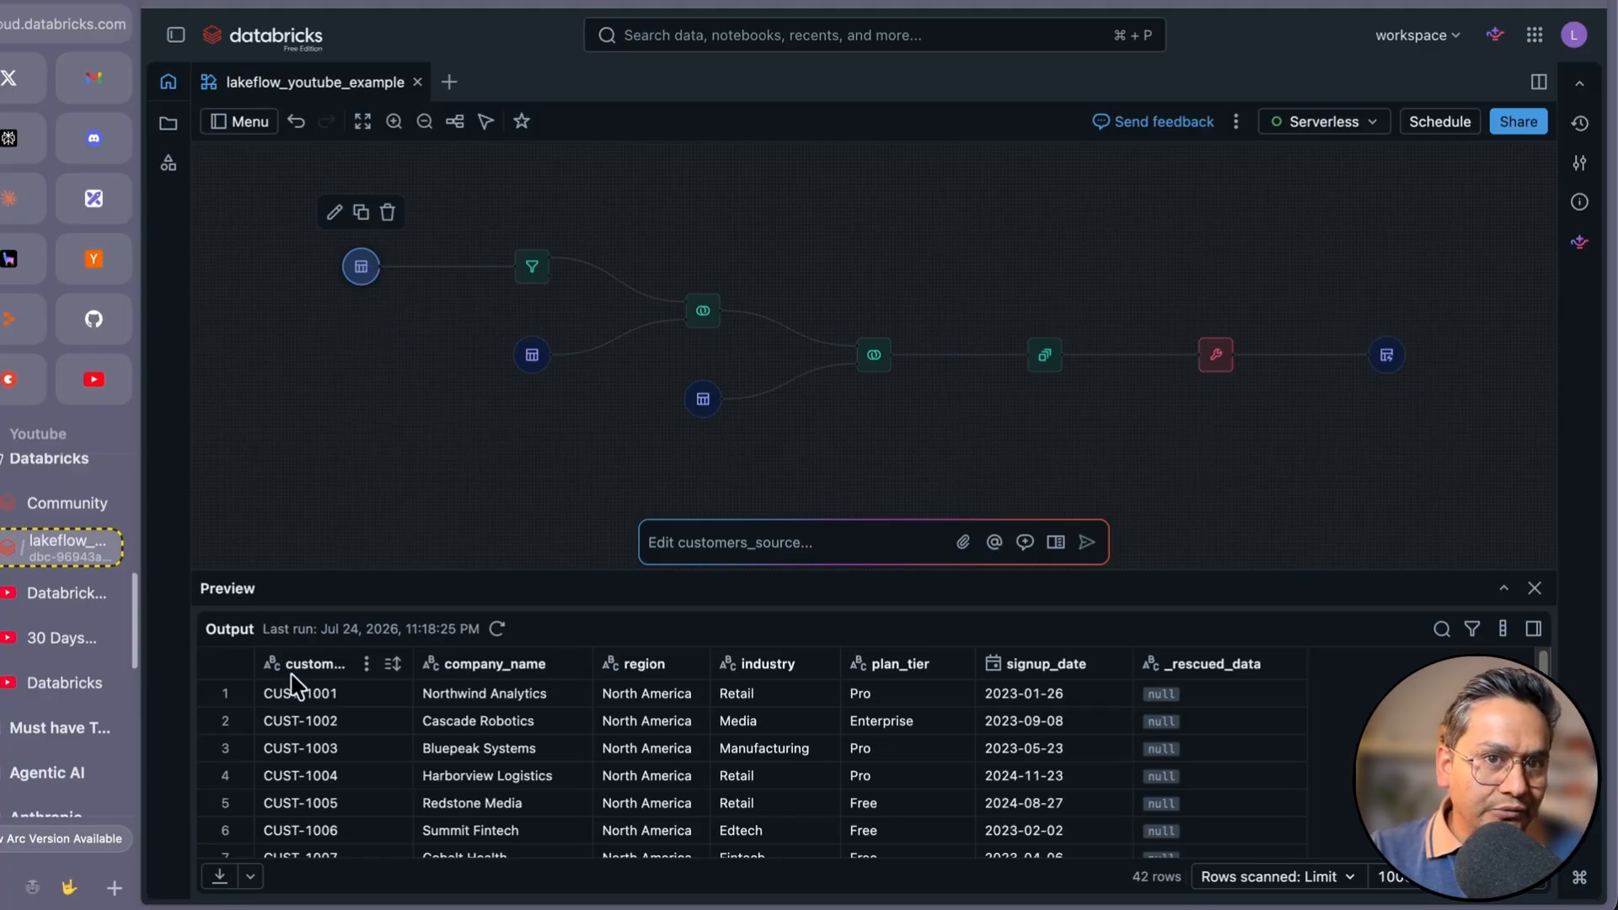
- Preview the data of the filter_customers, meridian_subscriptions and inner_join_subs operators in turn
left_click(533, 267)
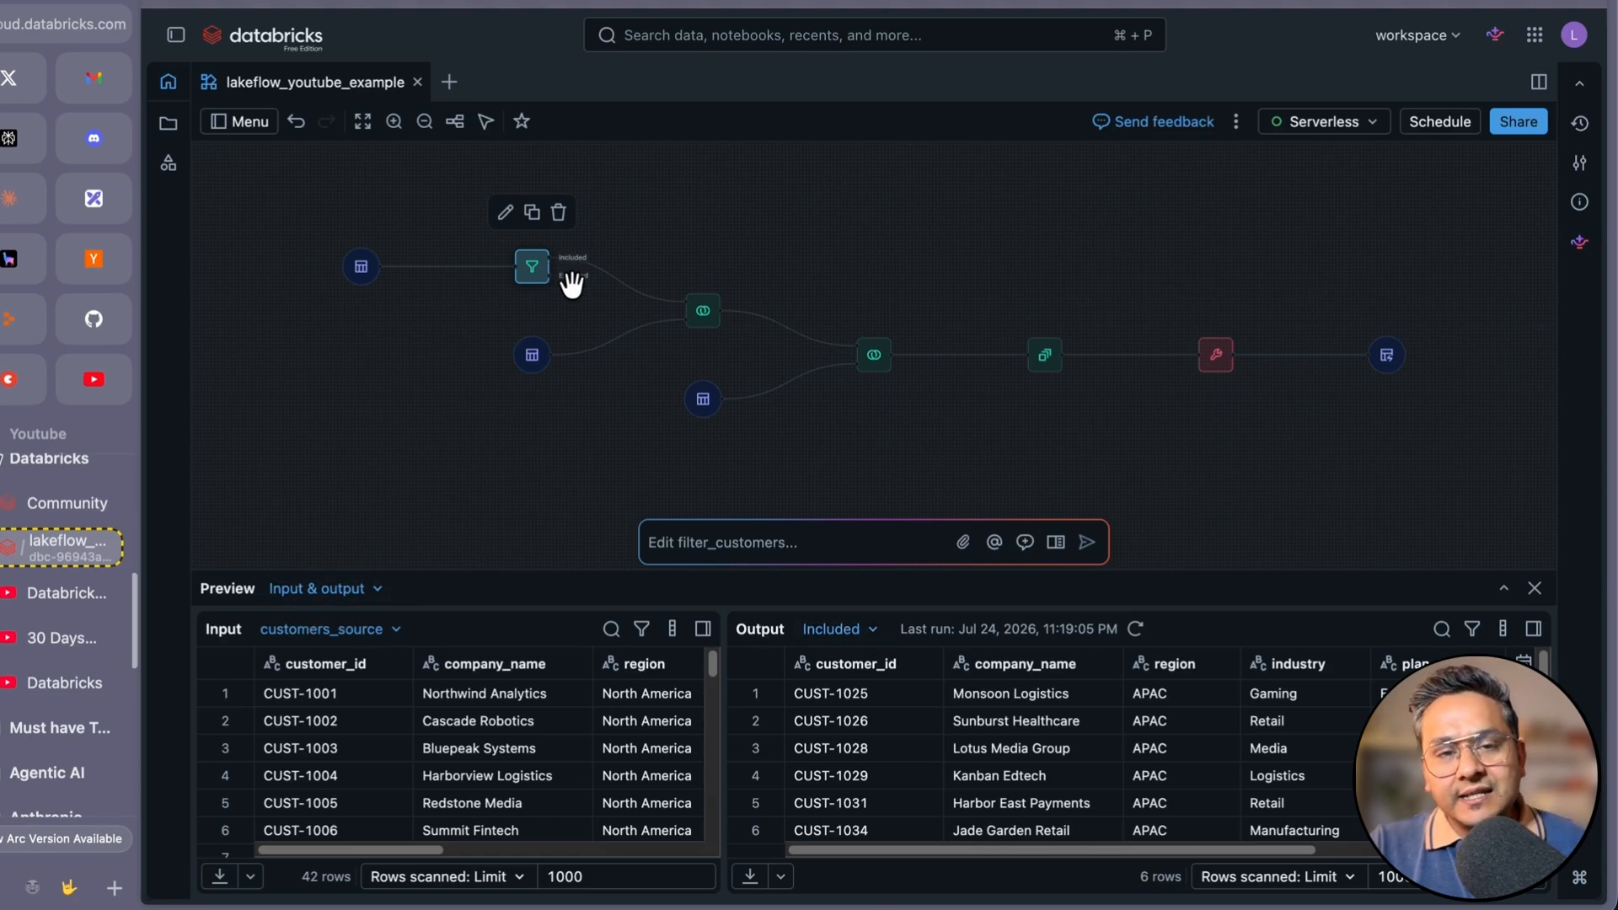
left_click(534, 358)
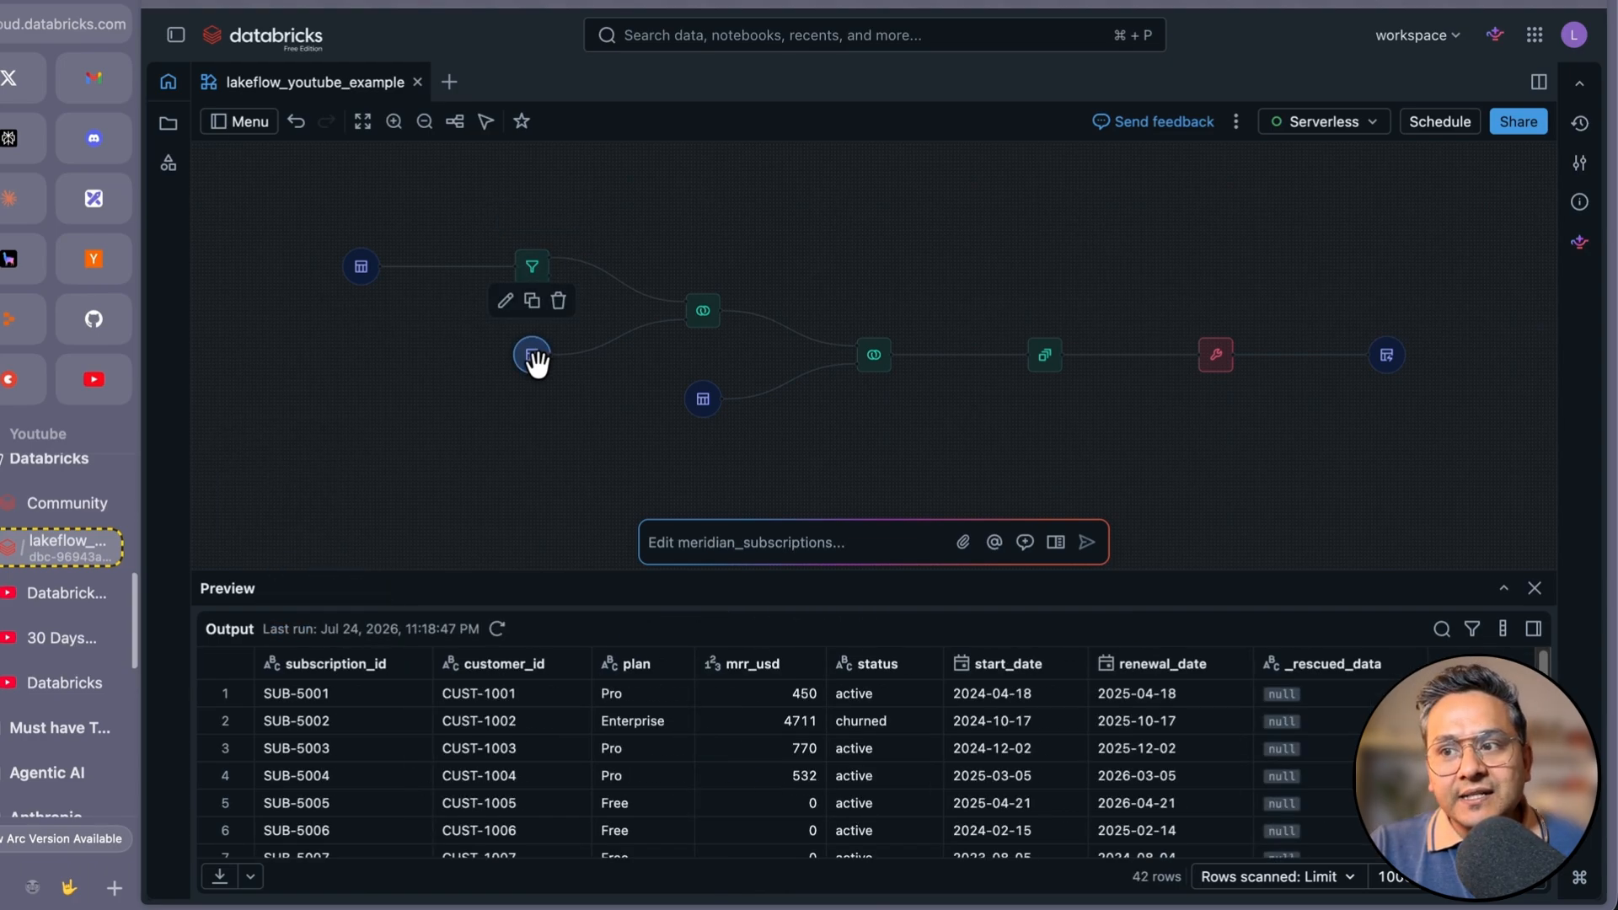
left_click(701, 311)
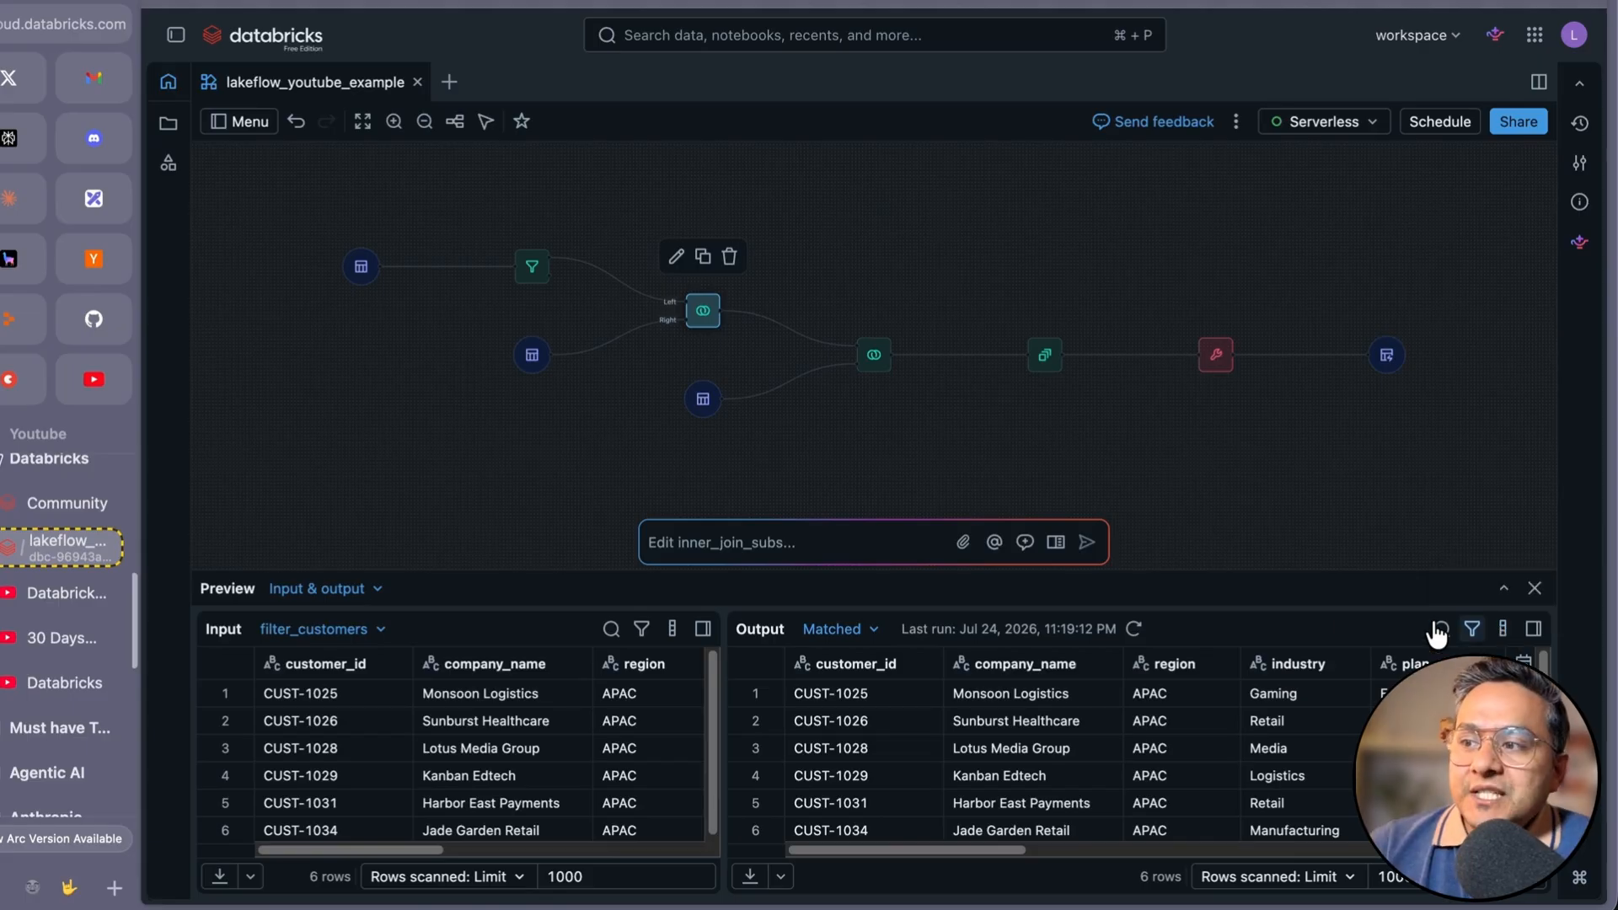
- Browse the available operators, expand the filter_customers entry in the pipeline's table of contents, and close the data preview
left_click(247, 126)
scroll(327, 354, "down", 1)
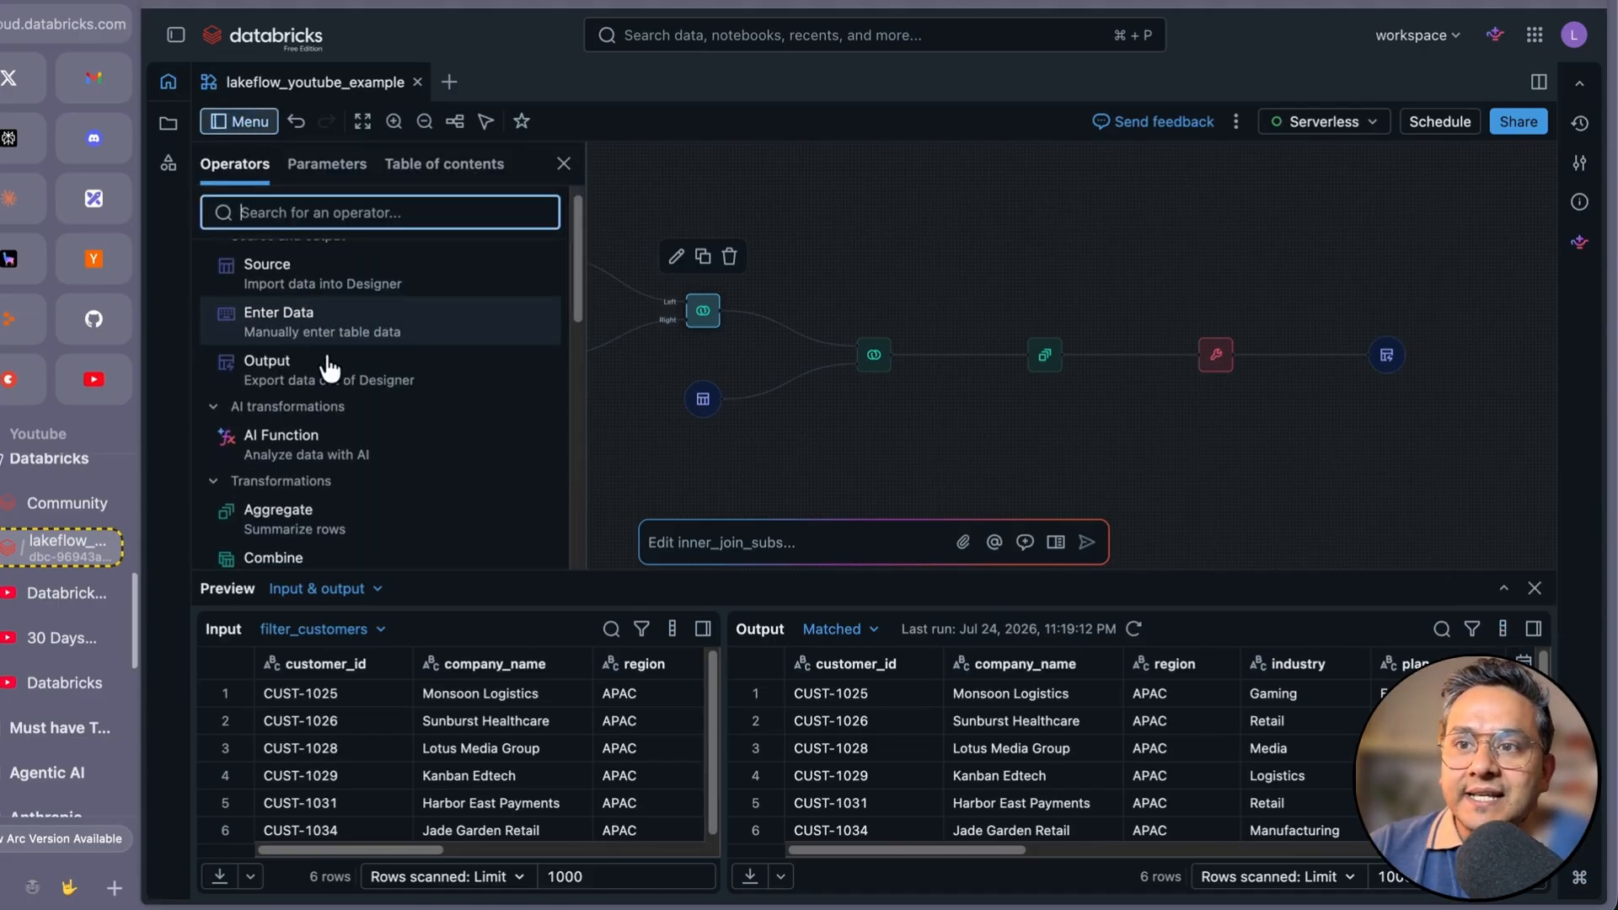
scroll(330, 396, "down", 2)
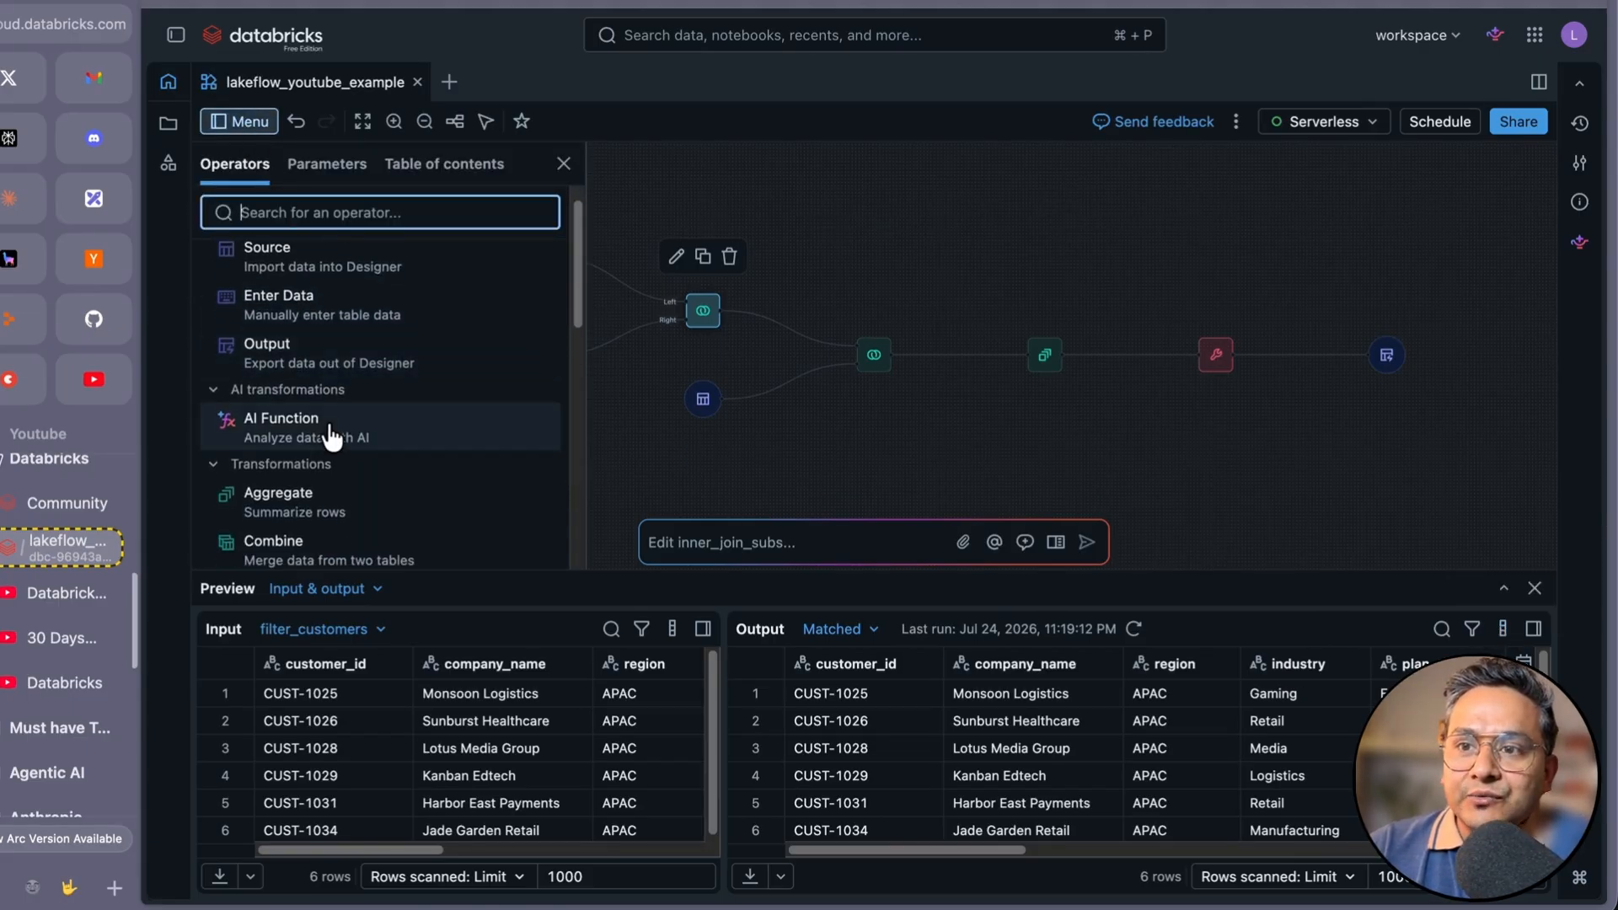
left_click(432, 173)
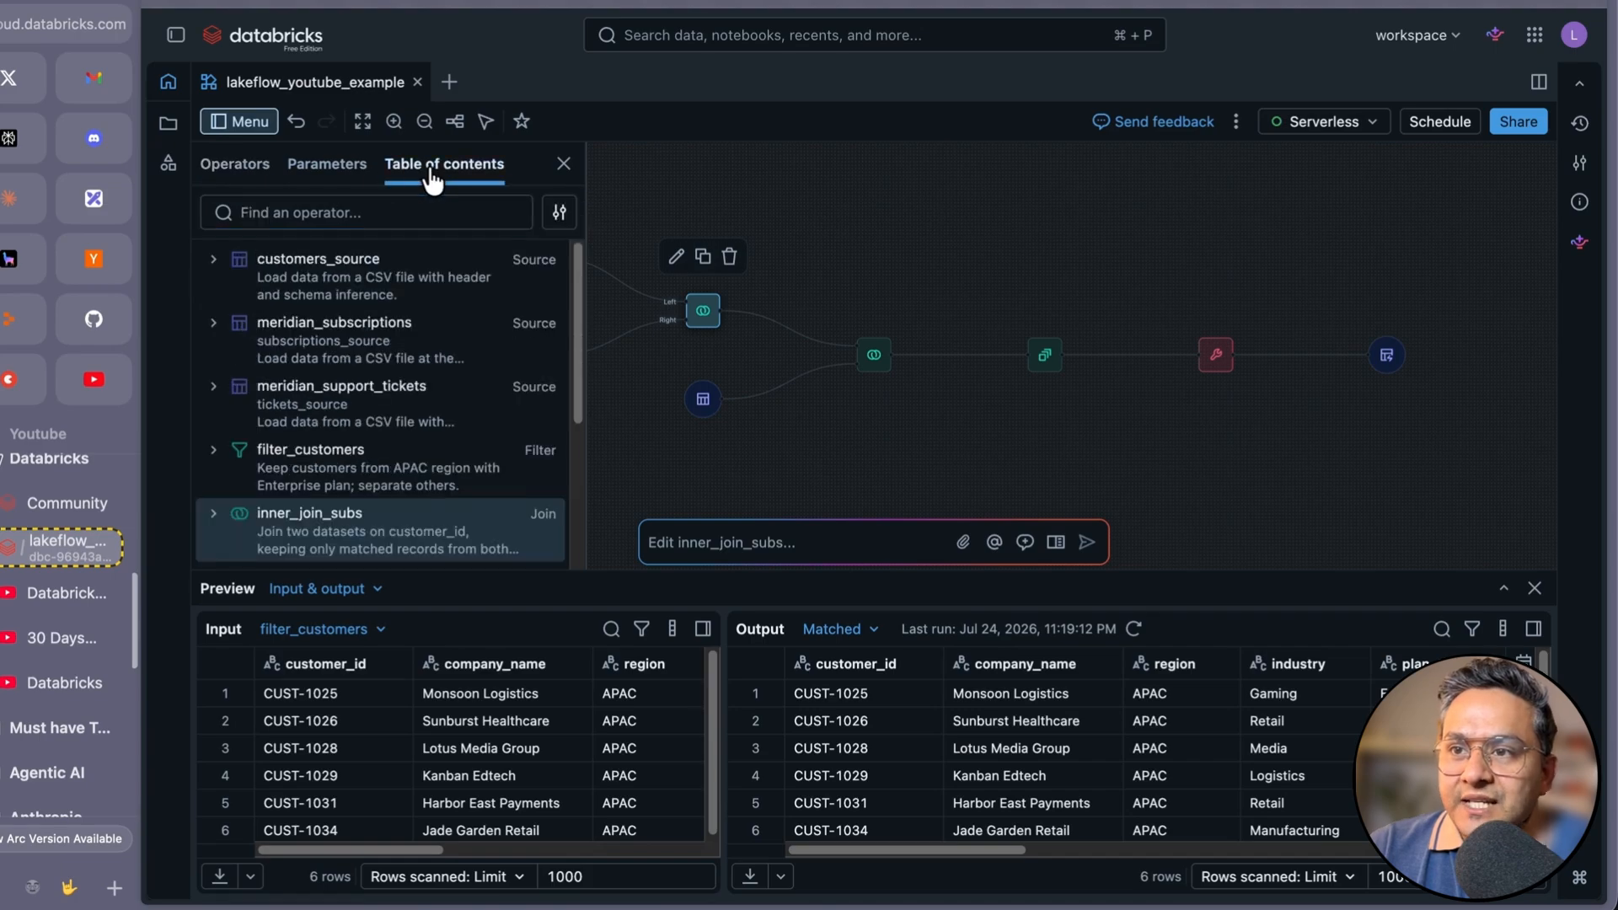
left_click(313, 472)
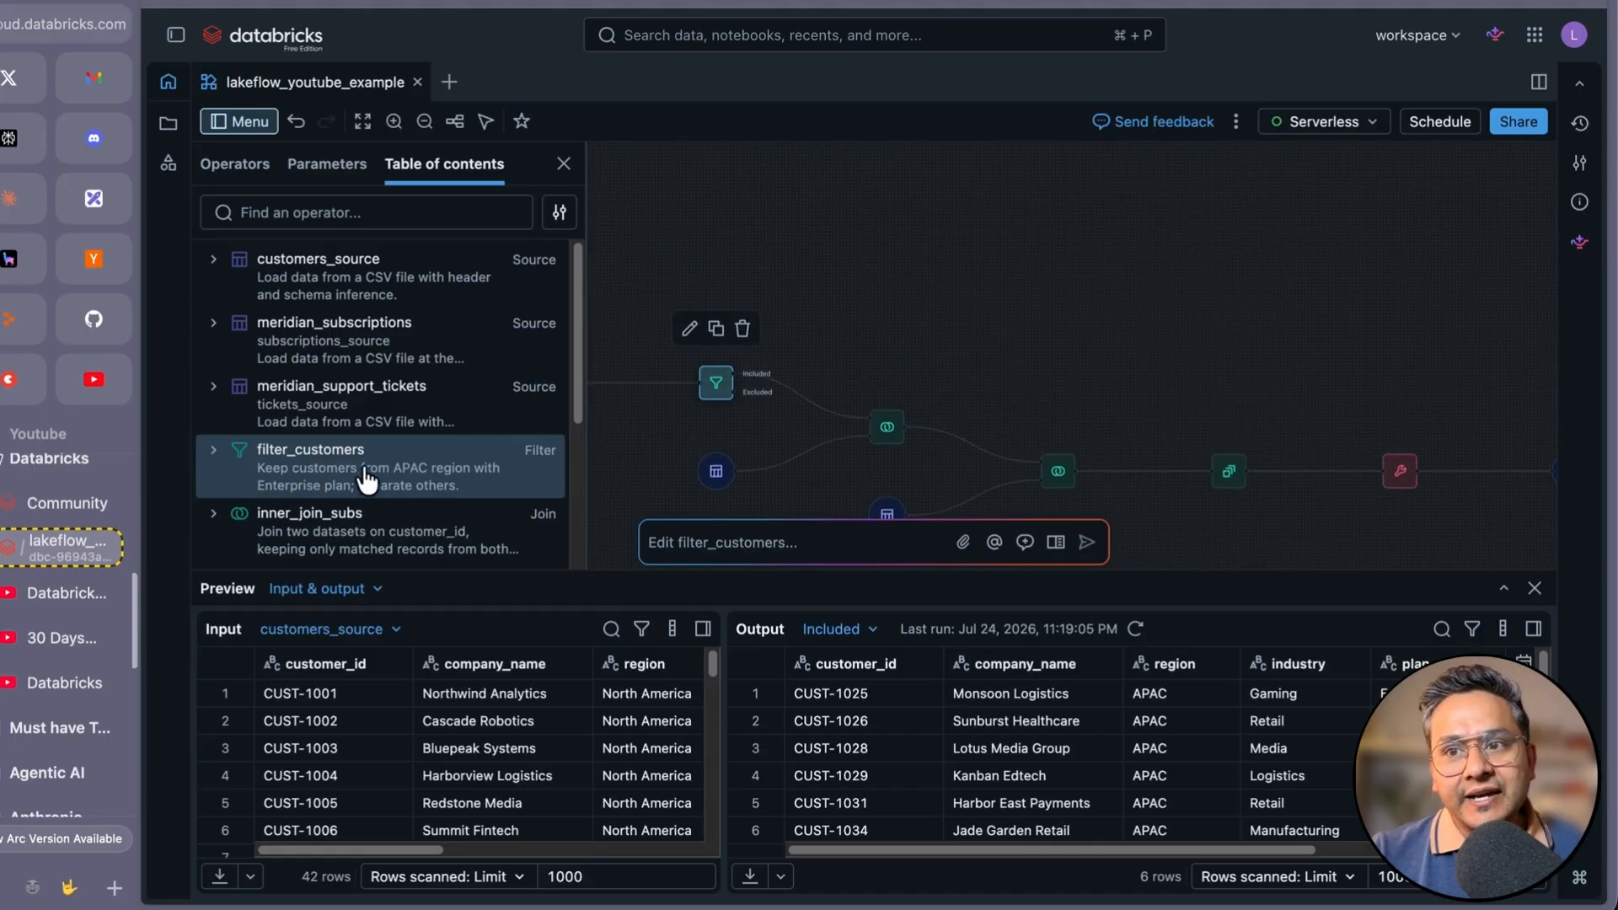
left_click(214, 455)
left_click(1532, 589)
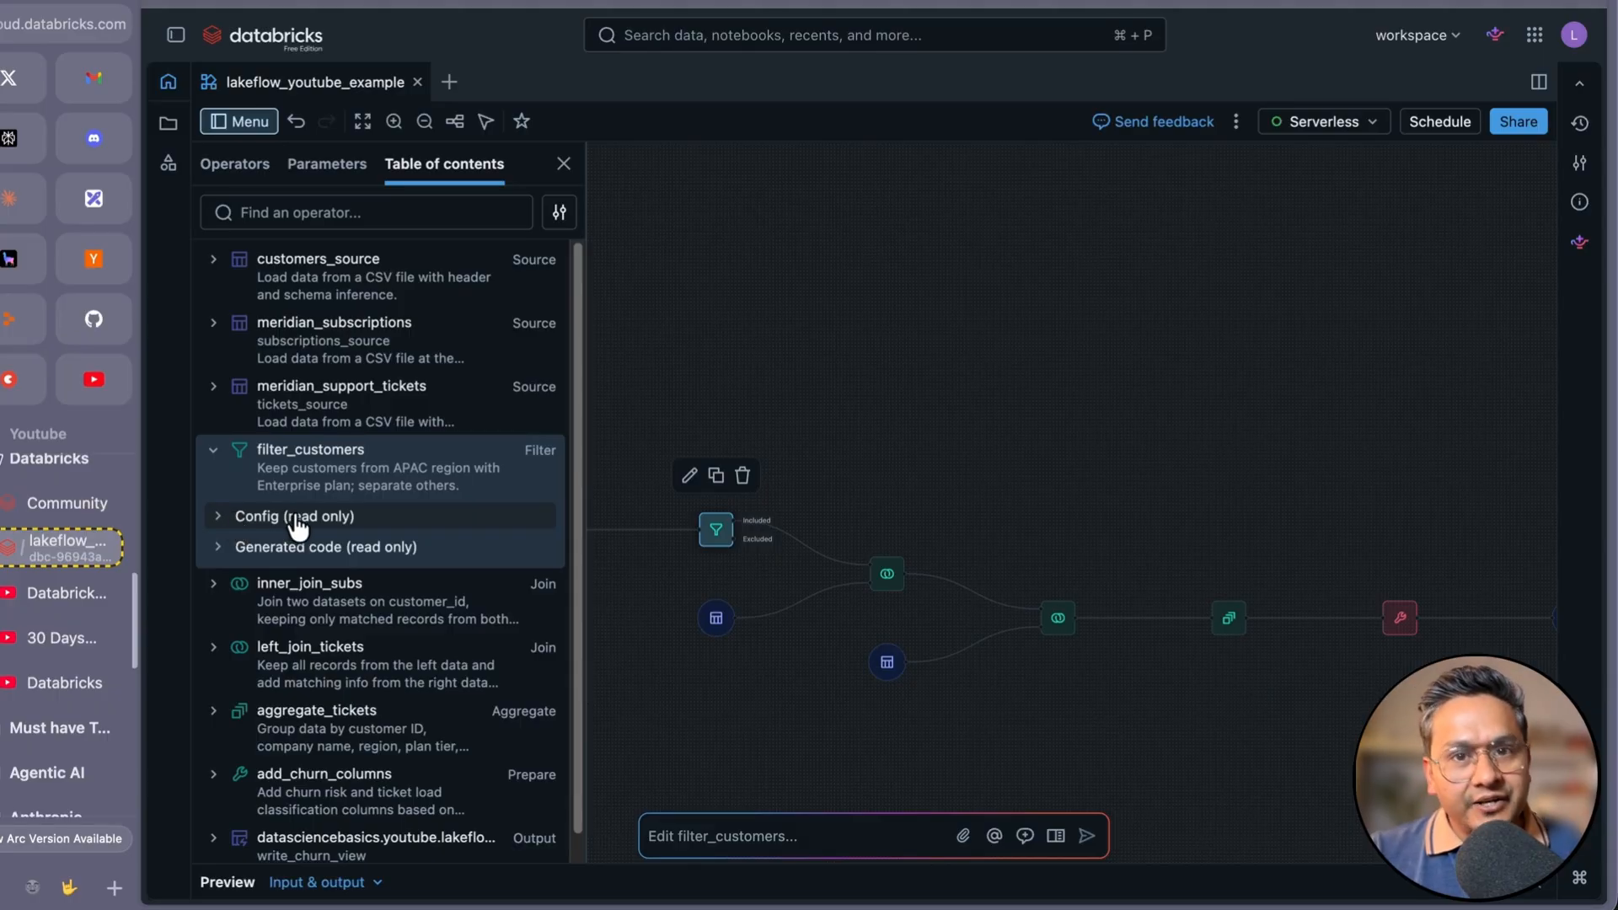
- Review the read-only configuration of filter_customers down to its filter condition, and collapse it again
left_click(220, 519)
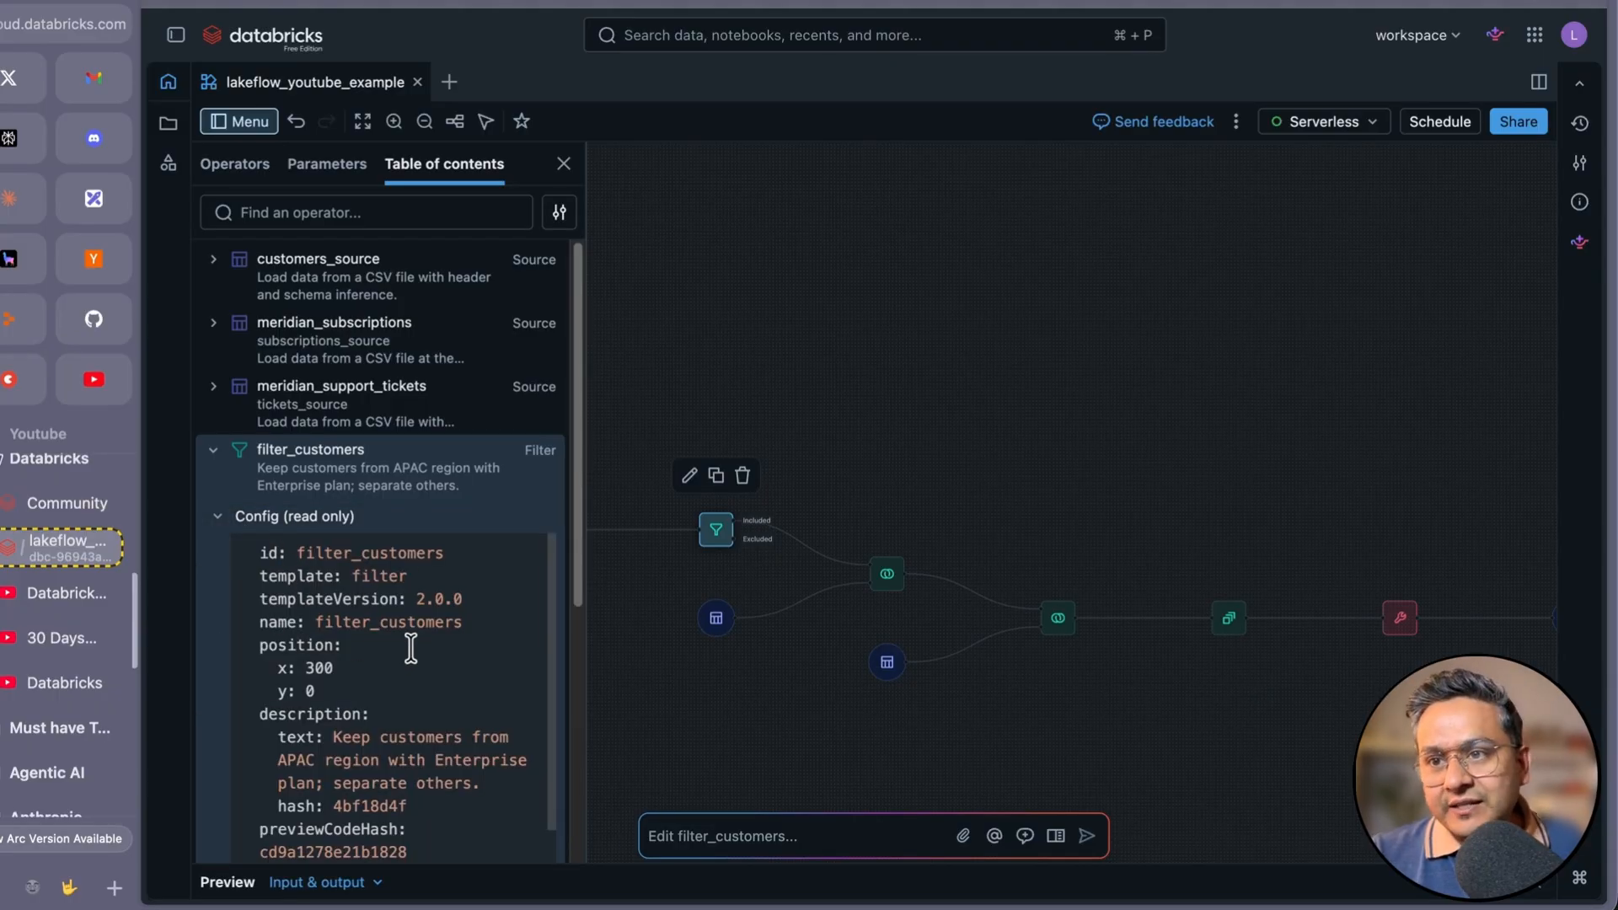
scroll(413, 651, "down", 3)
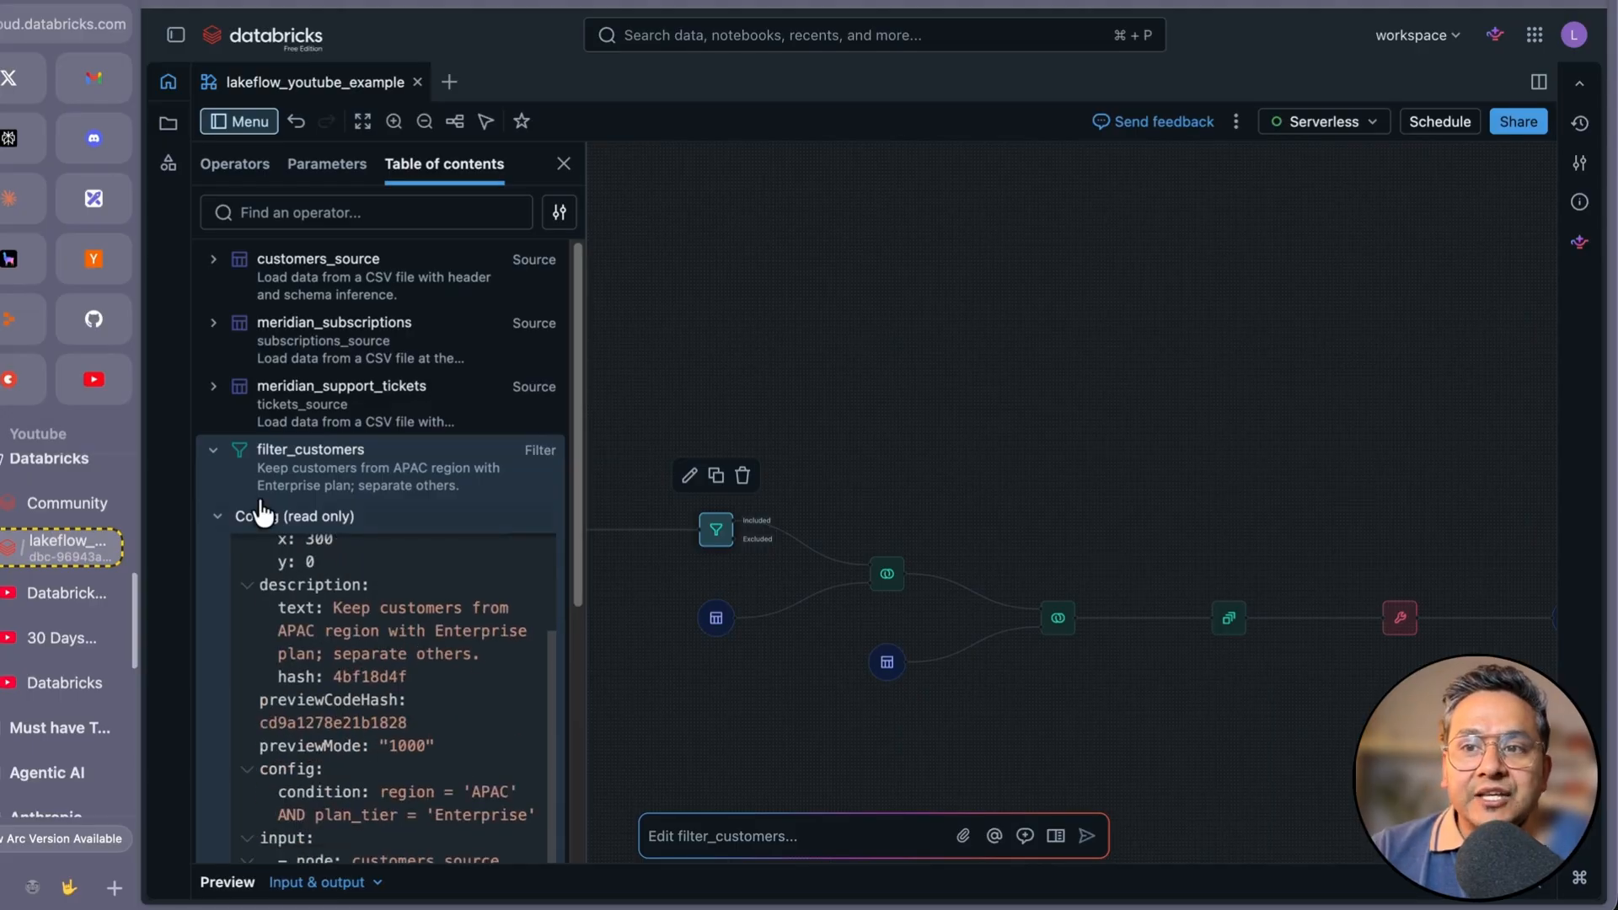
left_click(219, 522)
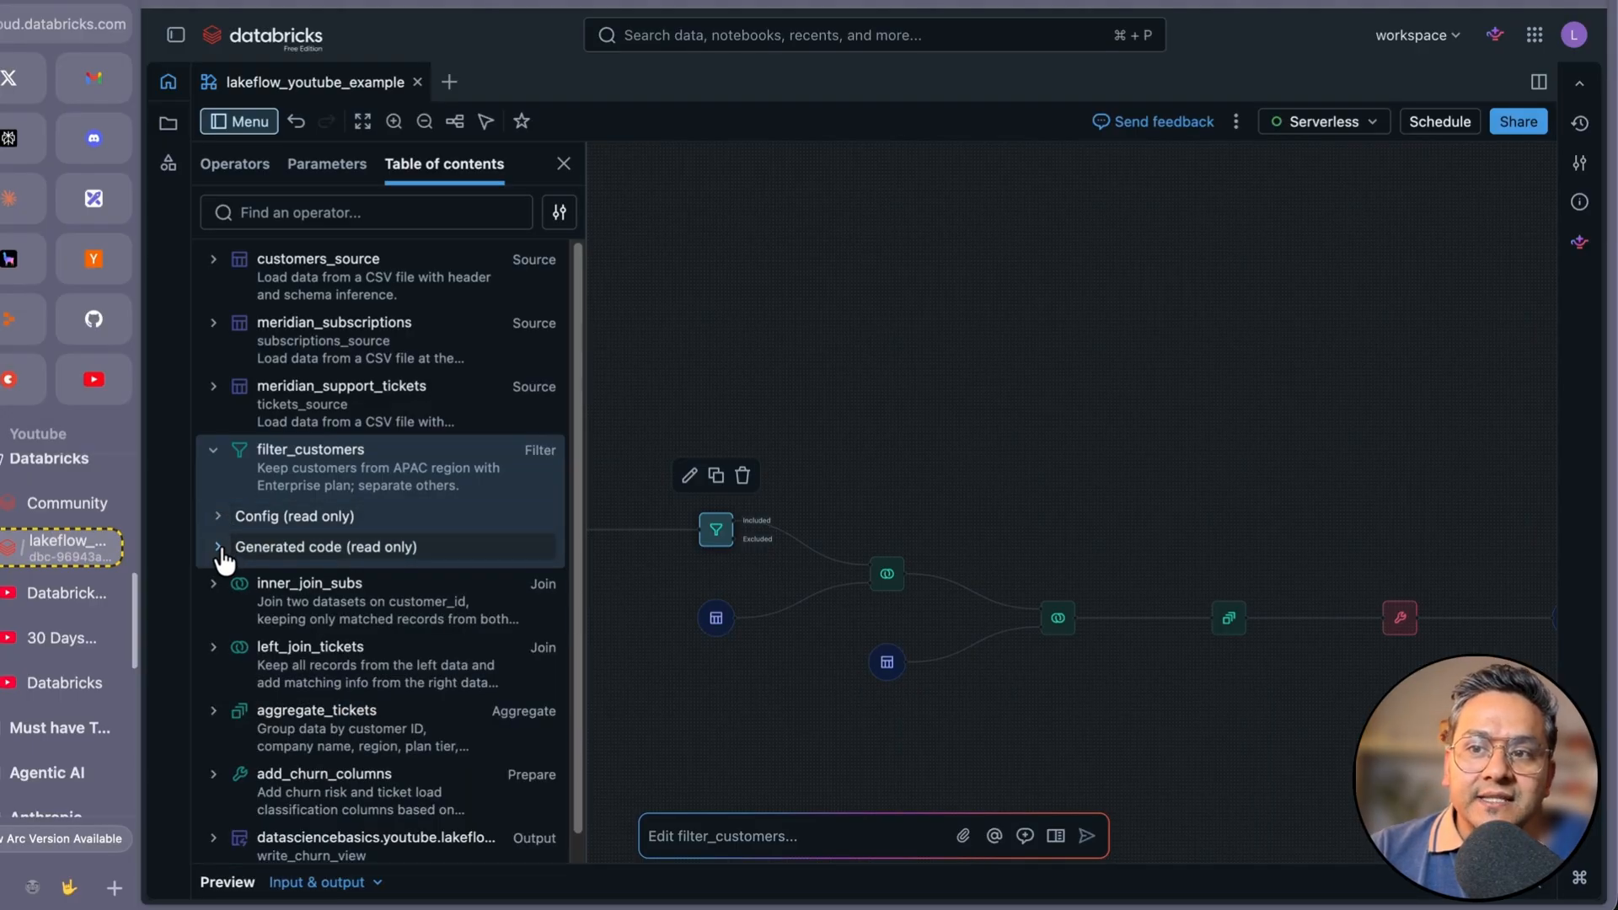
- Read through the generated PySpark code of filter_customers with the outline widened, and close the outline
left_click(221, 554)
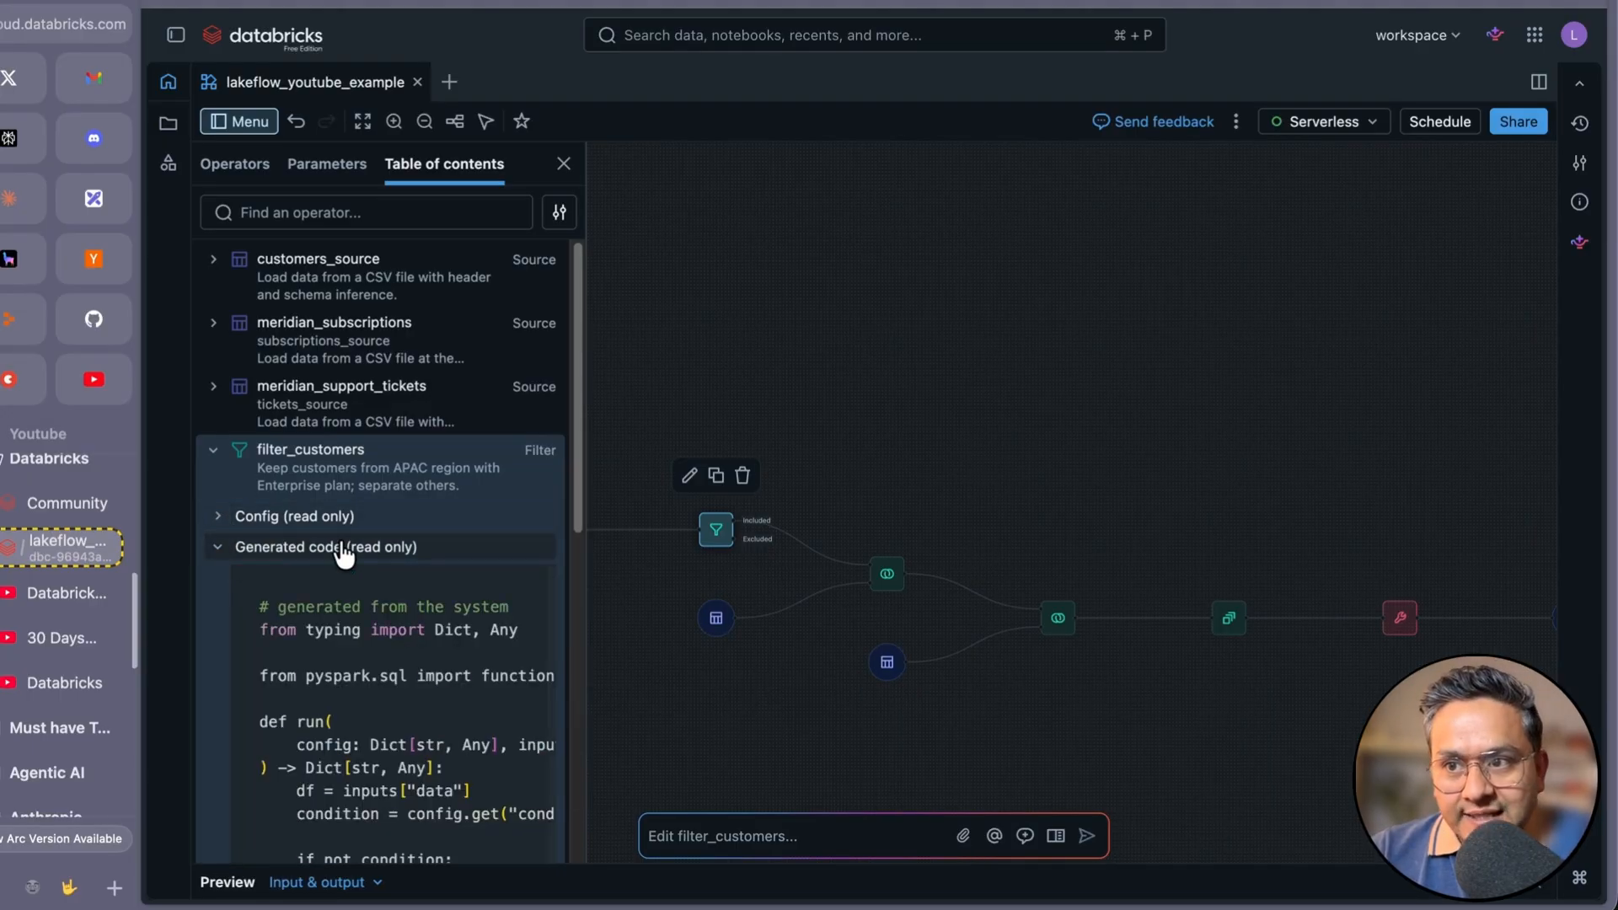
left_click_drag(585, 487, 851, 505)
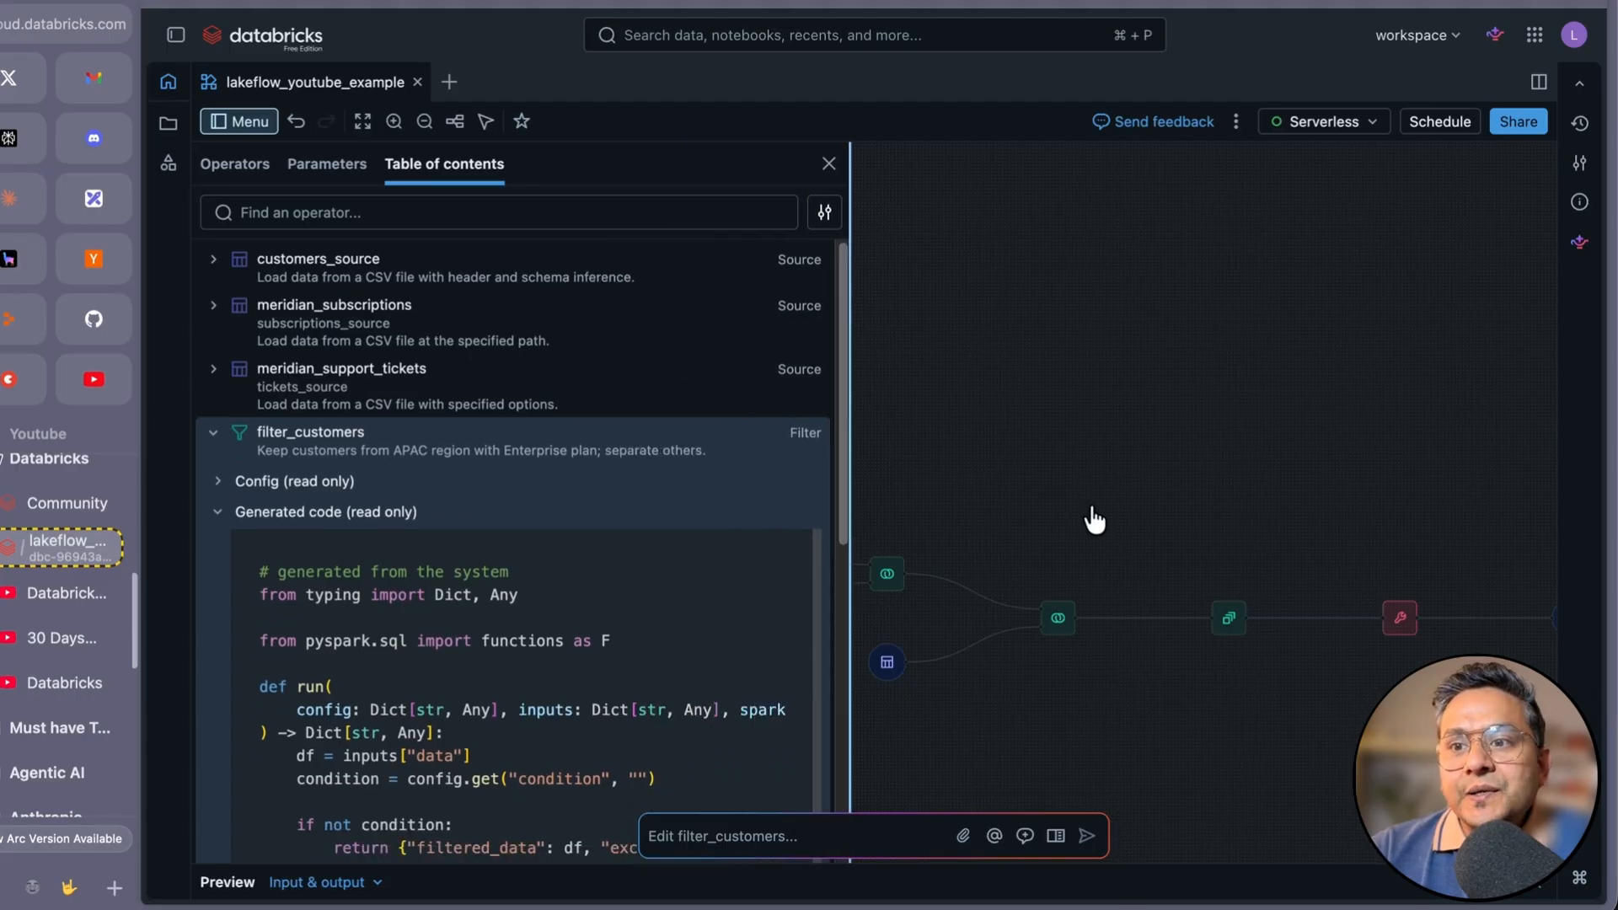
scroll(633, 626, "down", 1)
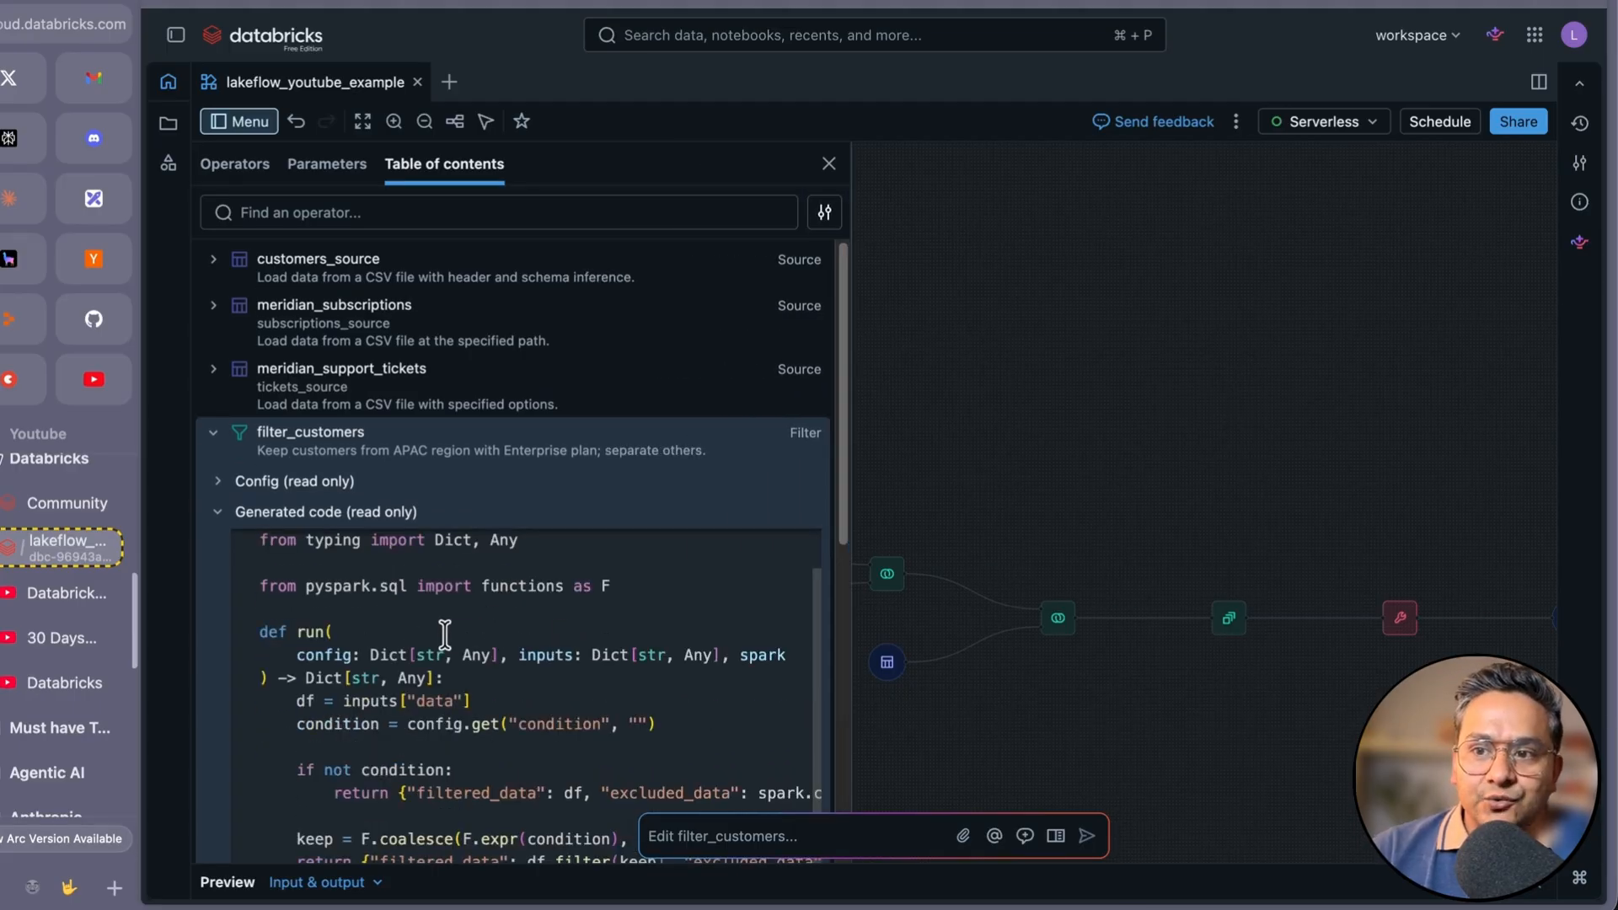
scroll(451, 637, "down", 2)
scroll(453, 638, "up", 3)
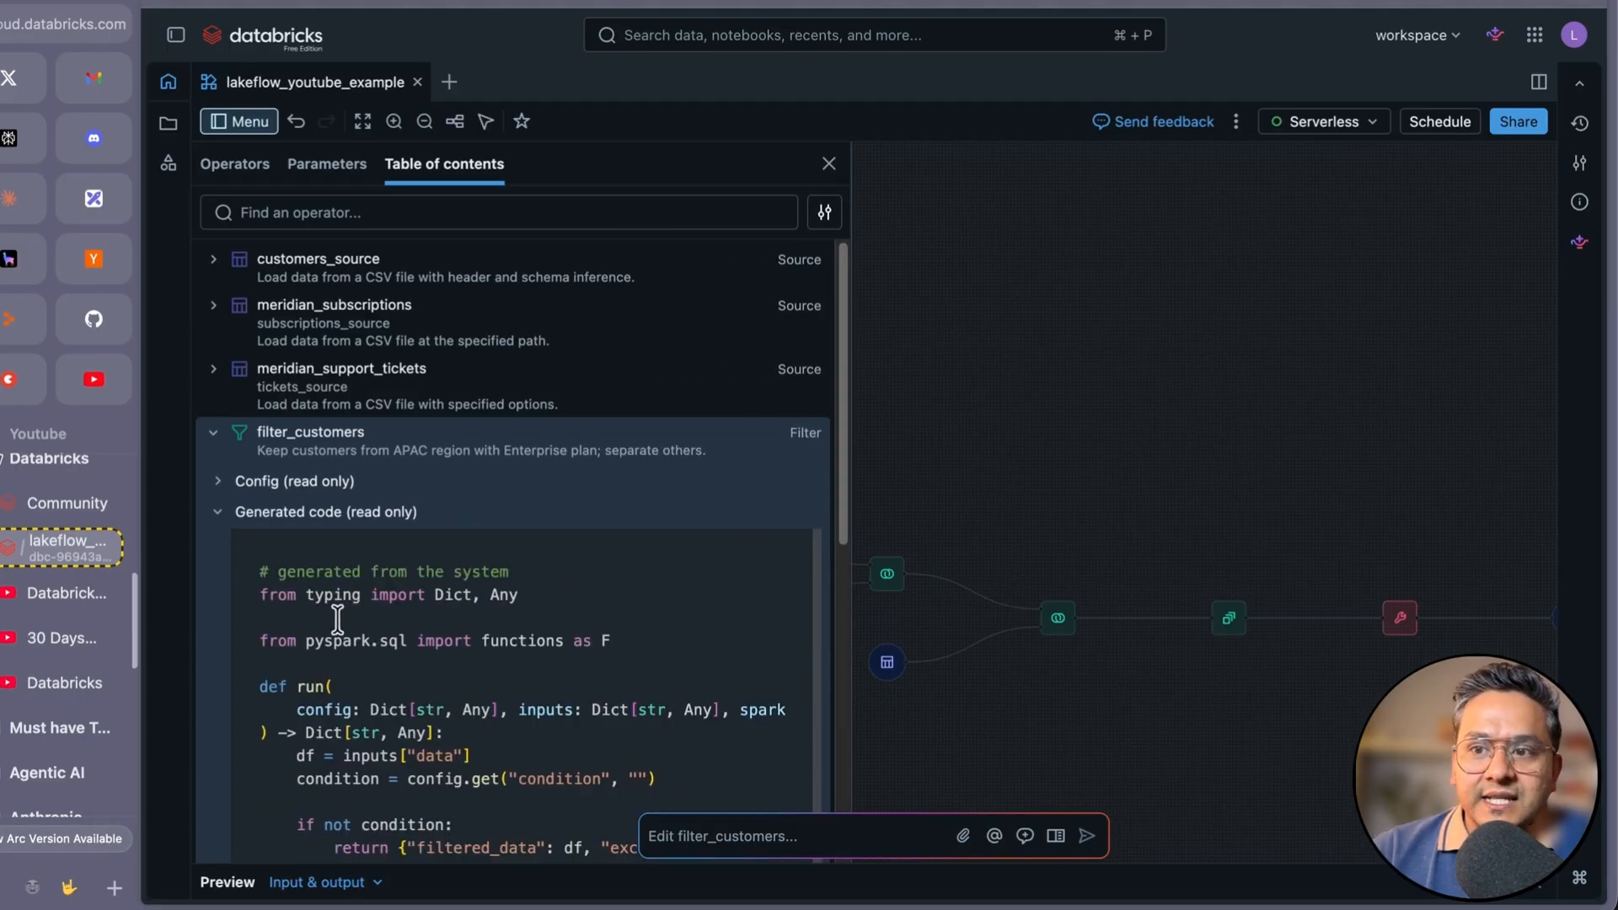
left_click_drag(309, 638, 603, 650)
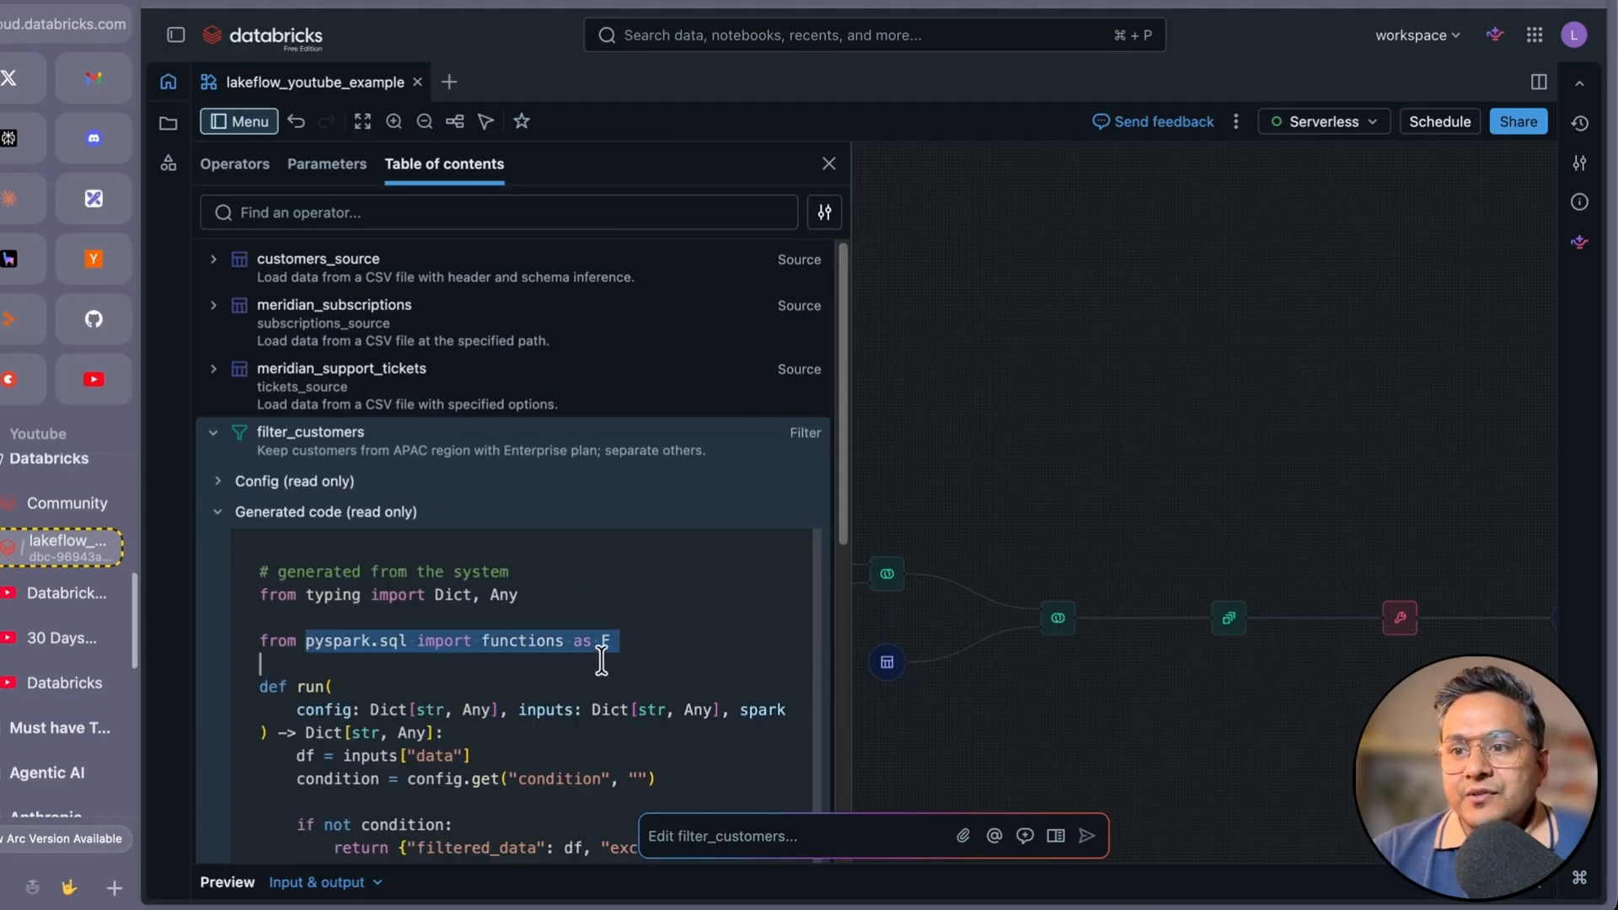
scroll(491, 649, "down", 5)
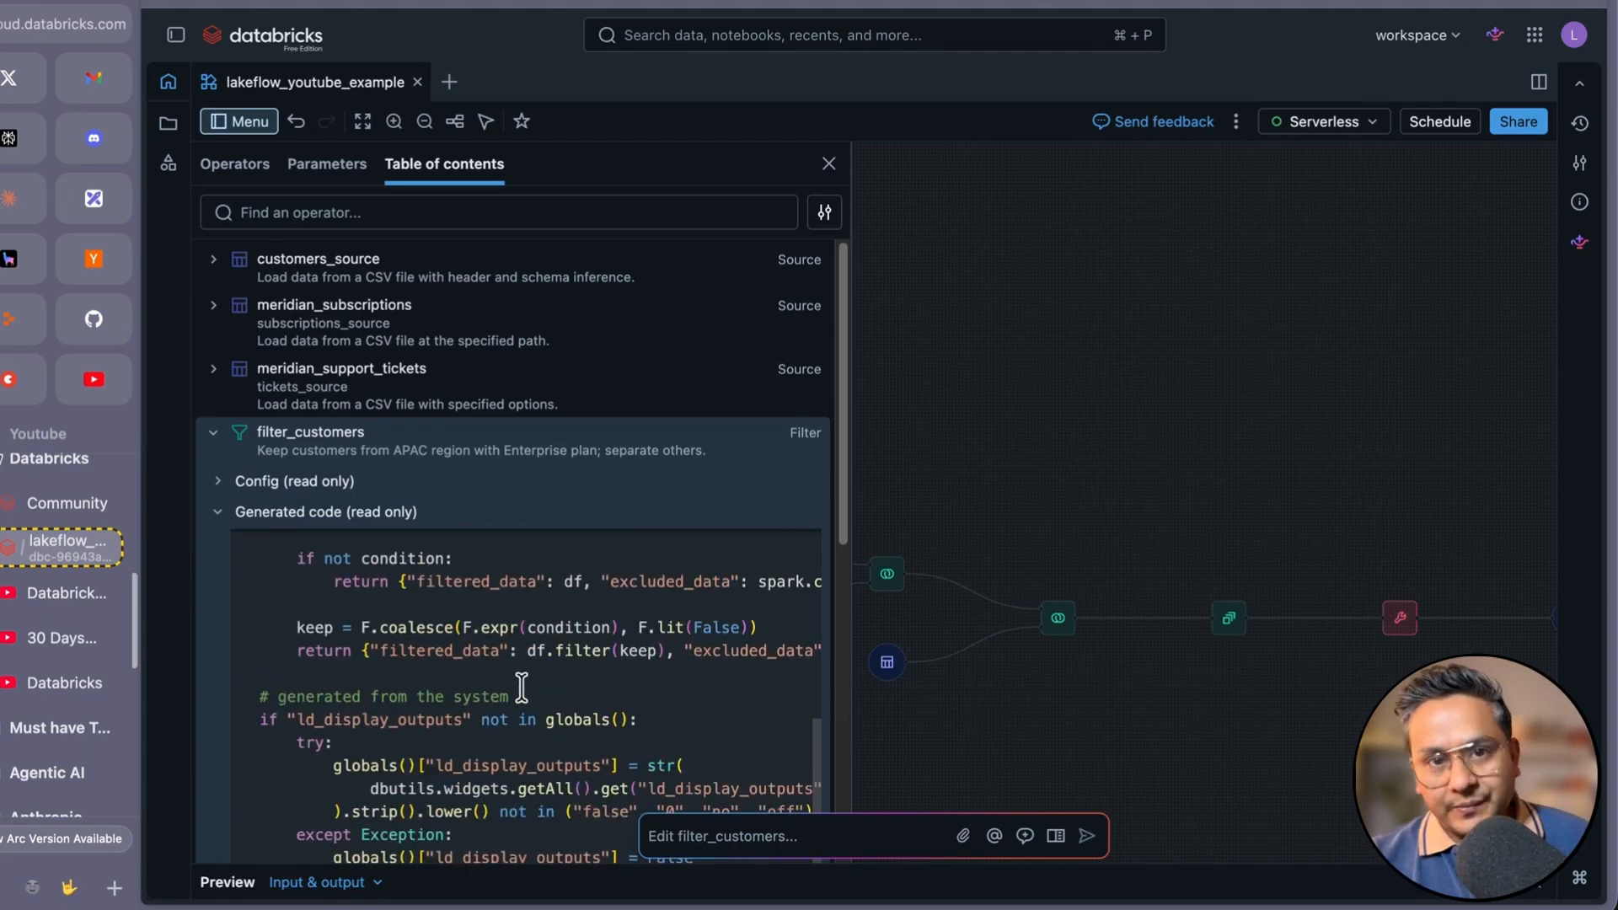
left_click(218, 512)
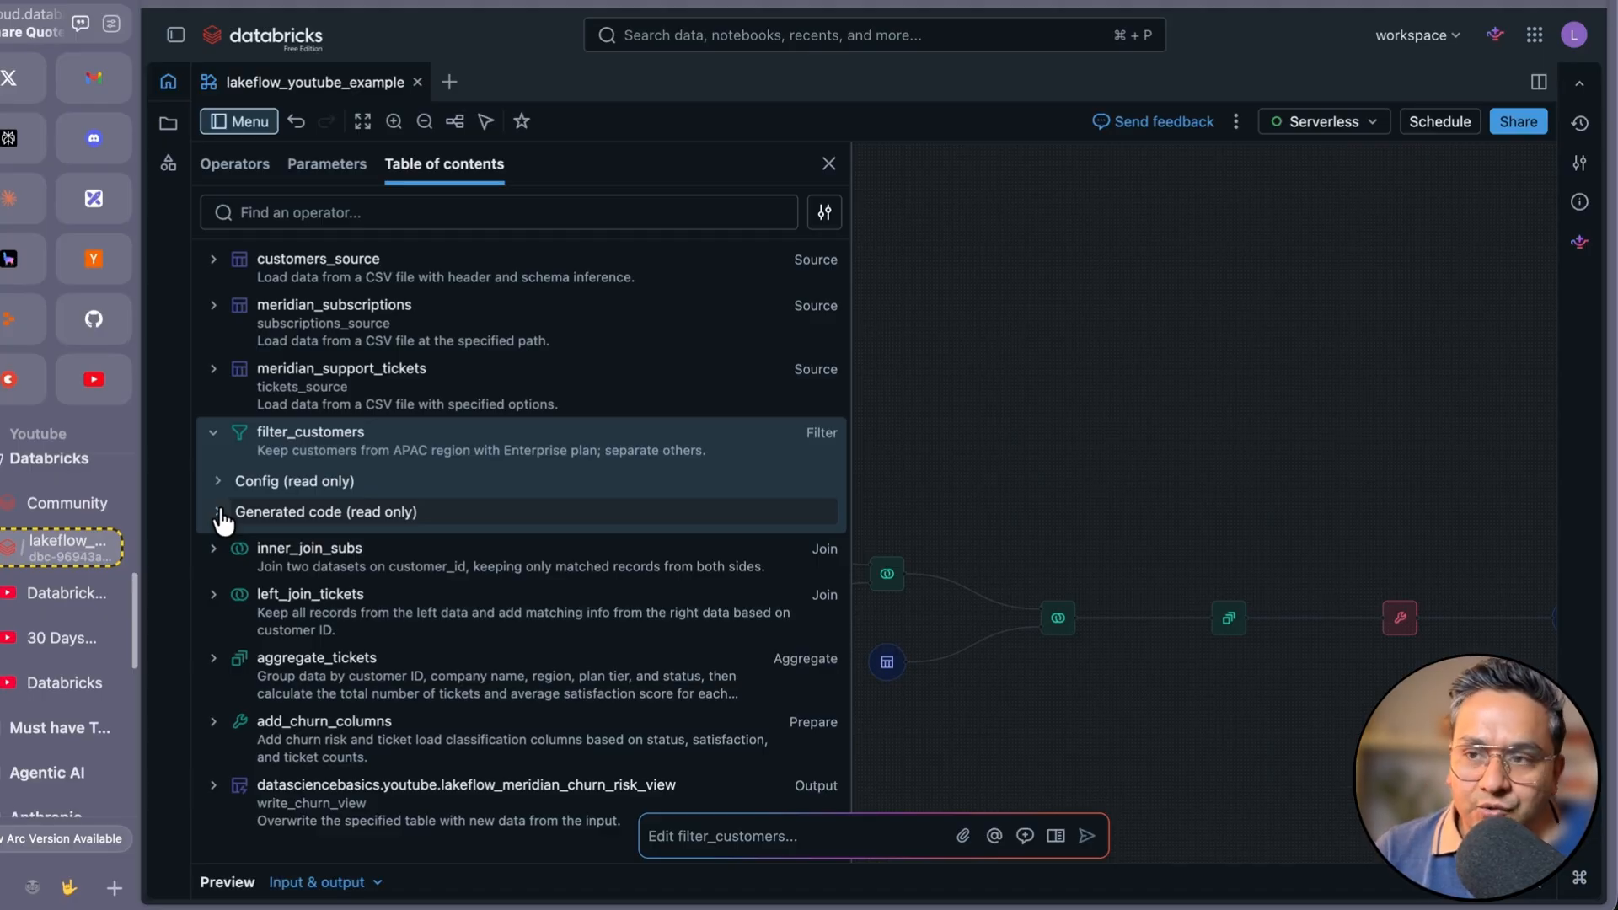
left_click(829, 165)
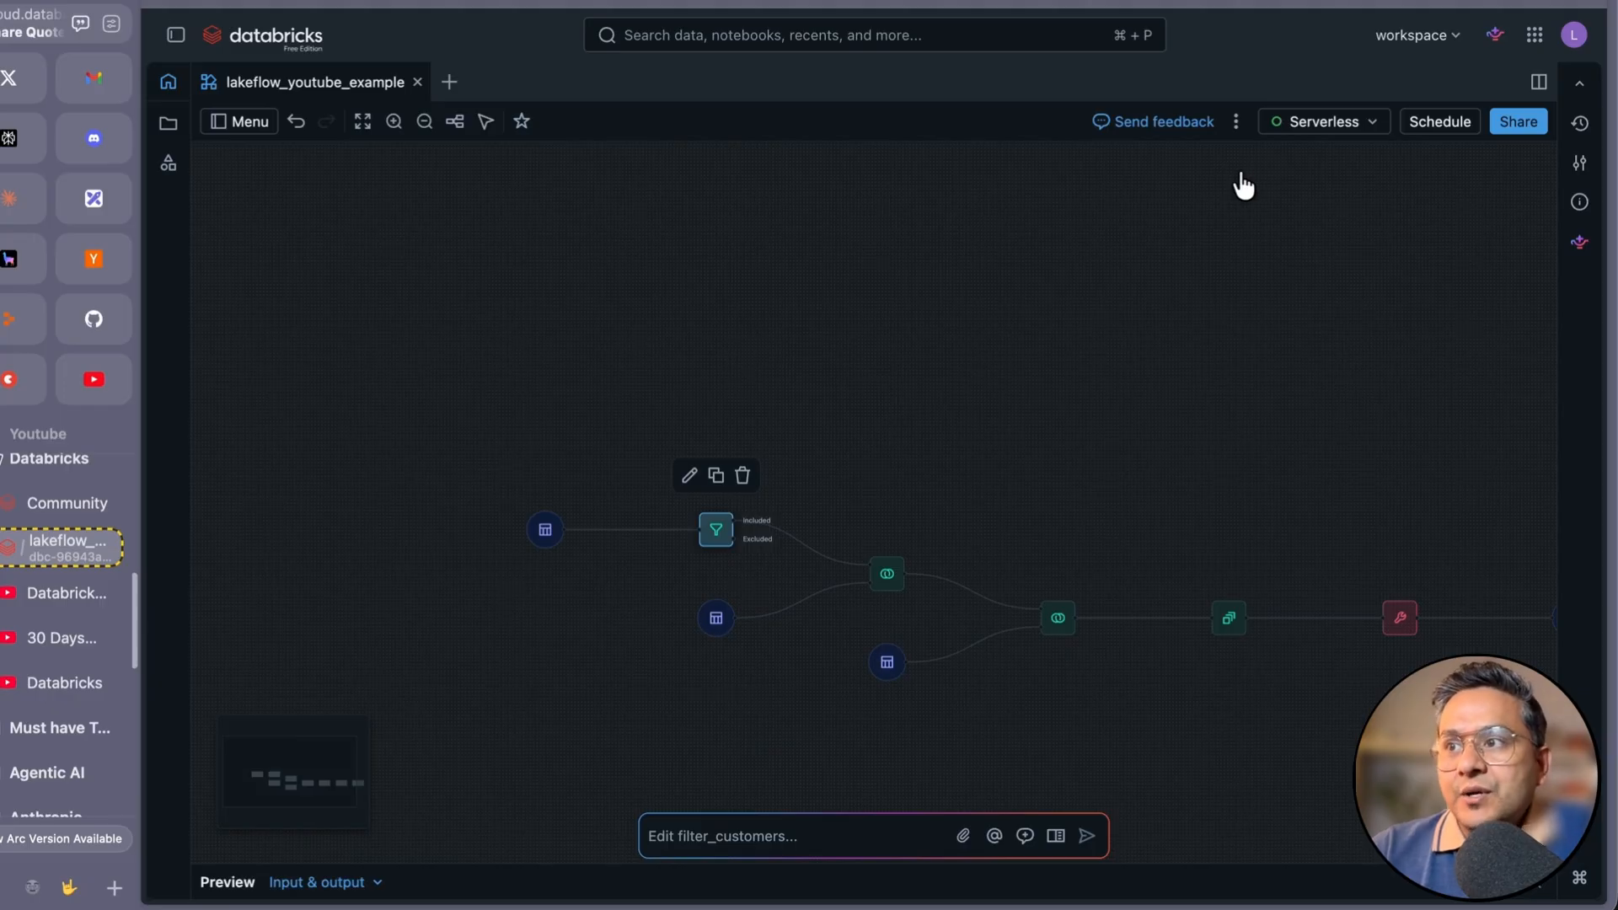
- Review the interval, fixed-time and compute options for scheduling the pipeline as a job, and dismiss them without creating a schedule
left_click(1437, 135)
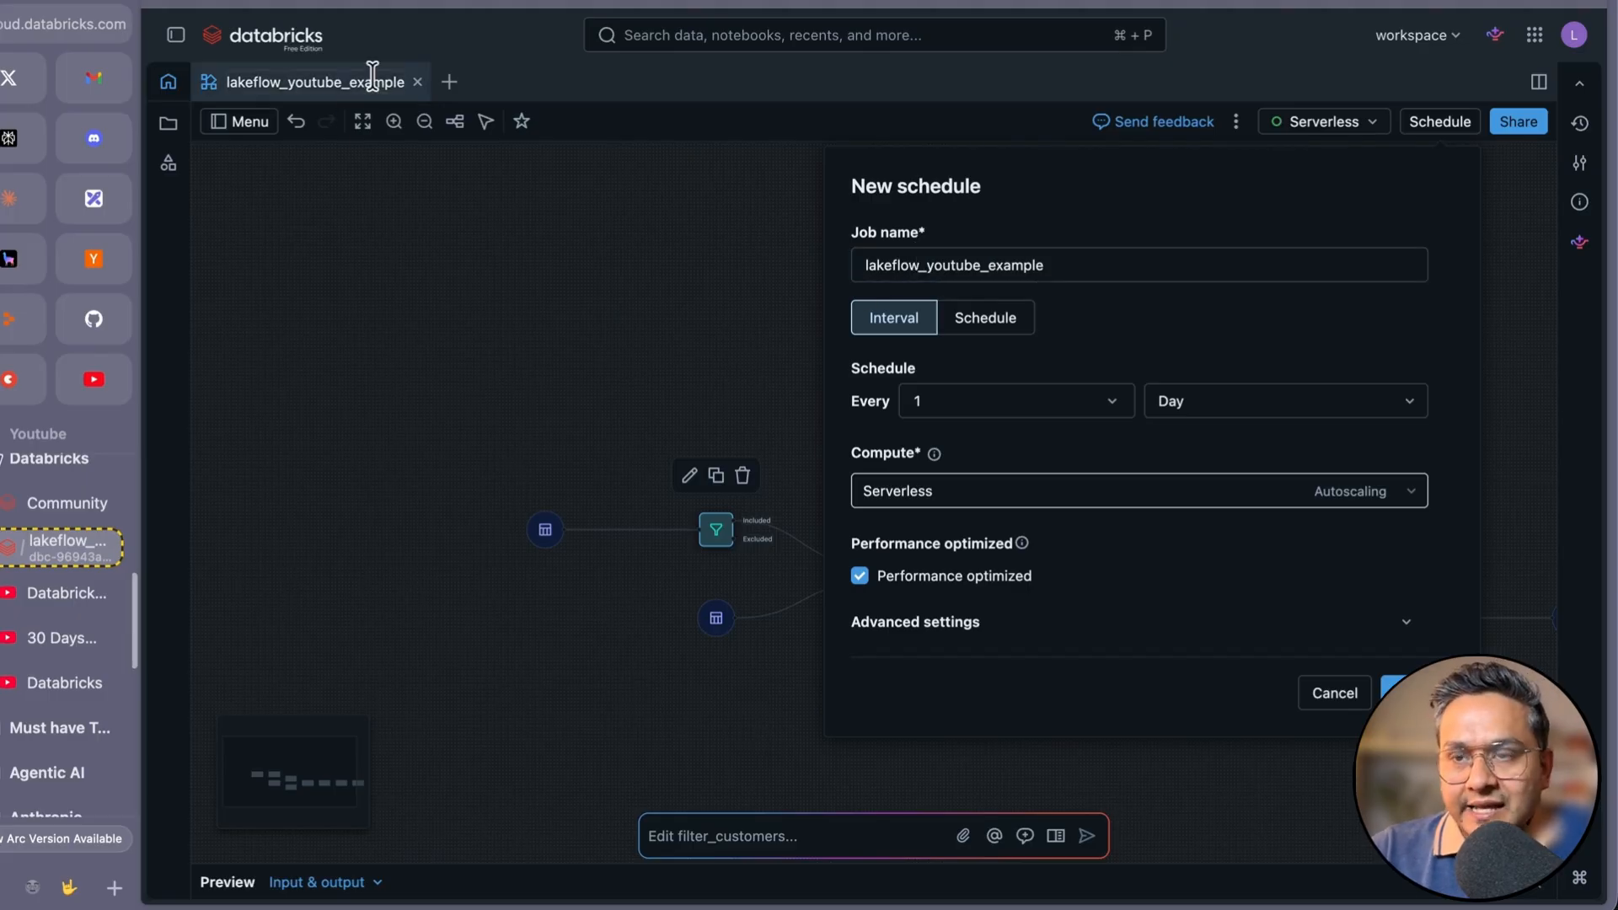
left_click(1011, 333)
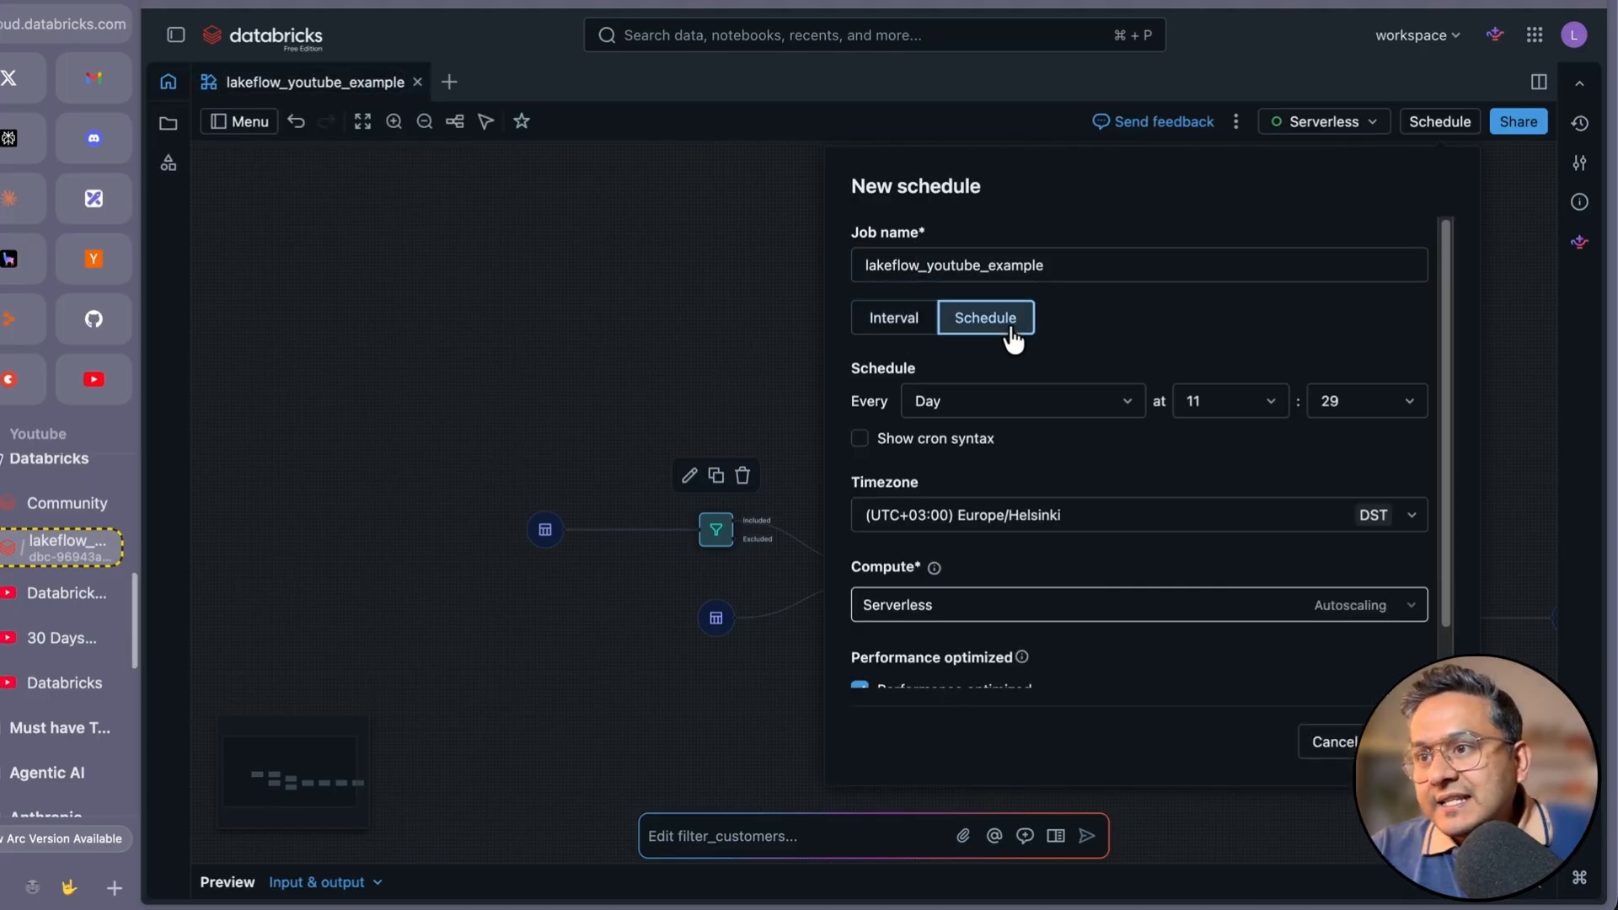
left_click(892, 345)
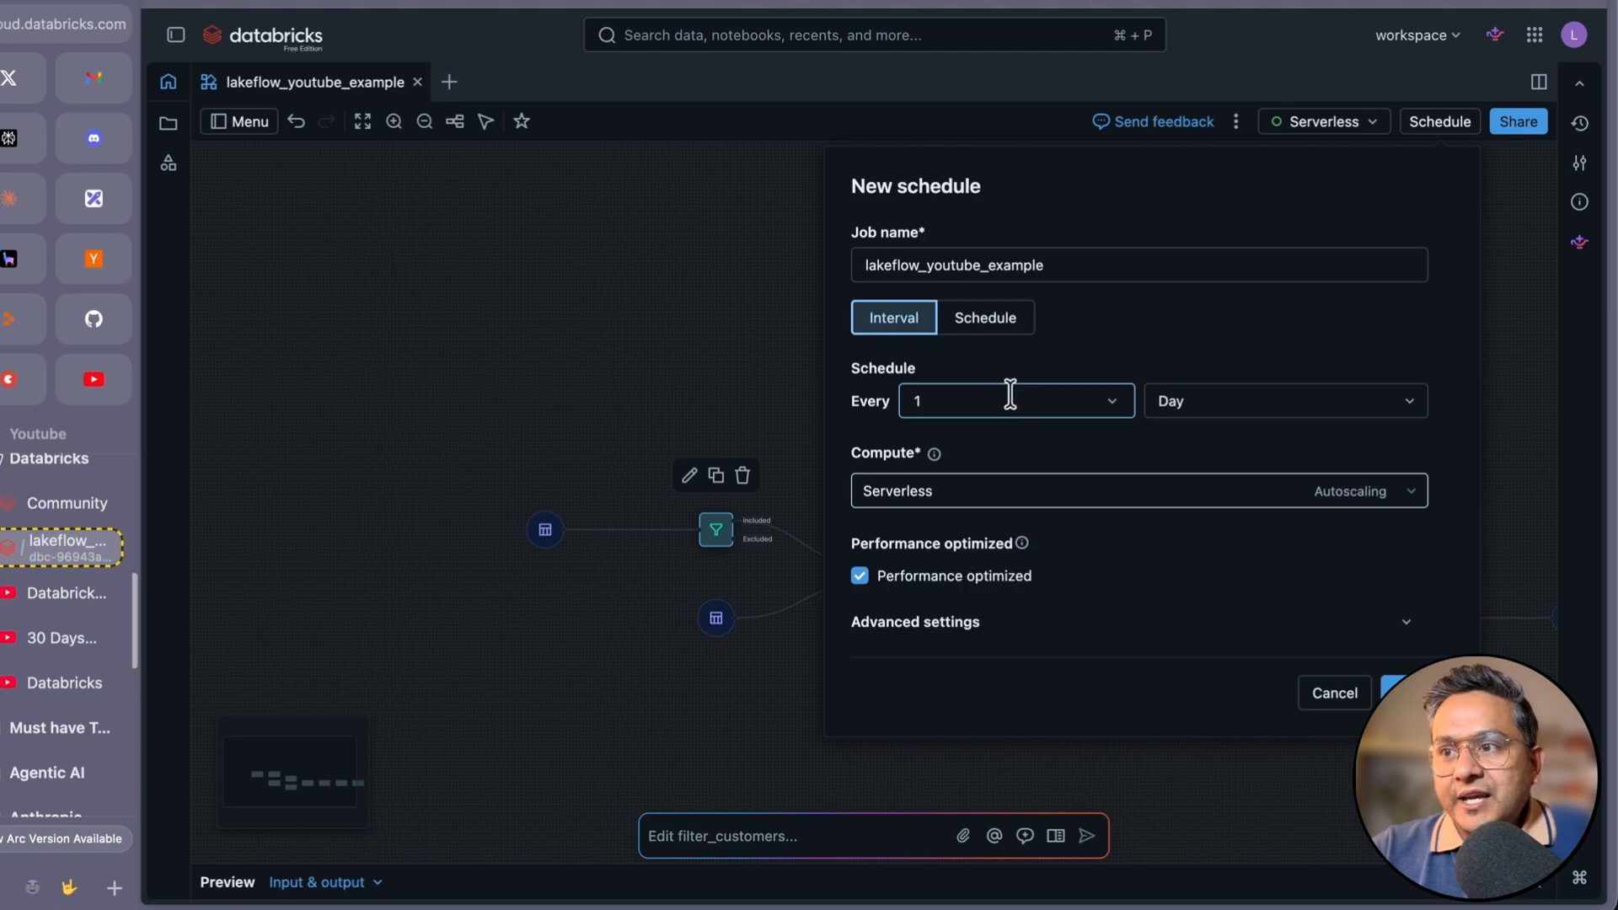
left_click(957, 493)
left_click(950, 569)
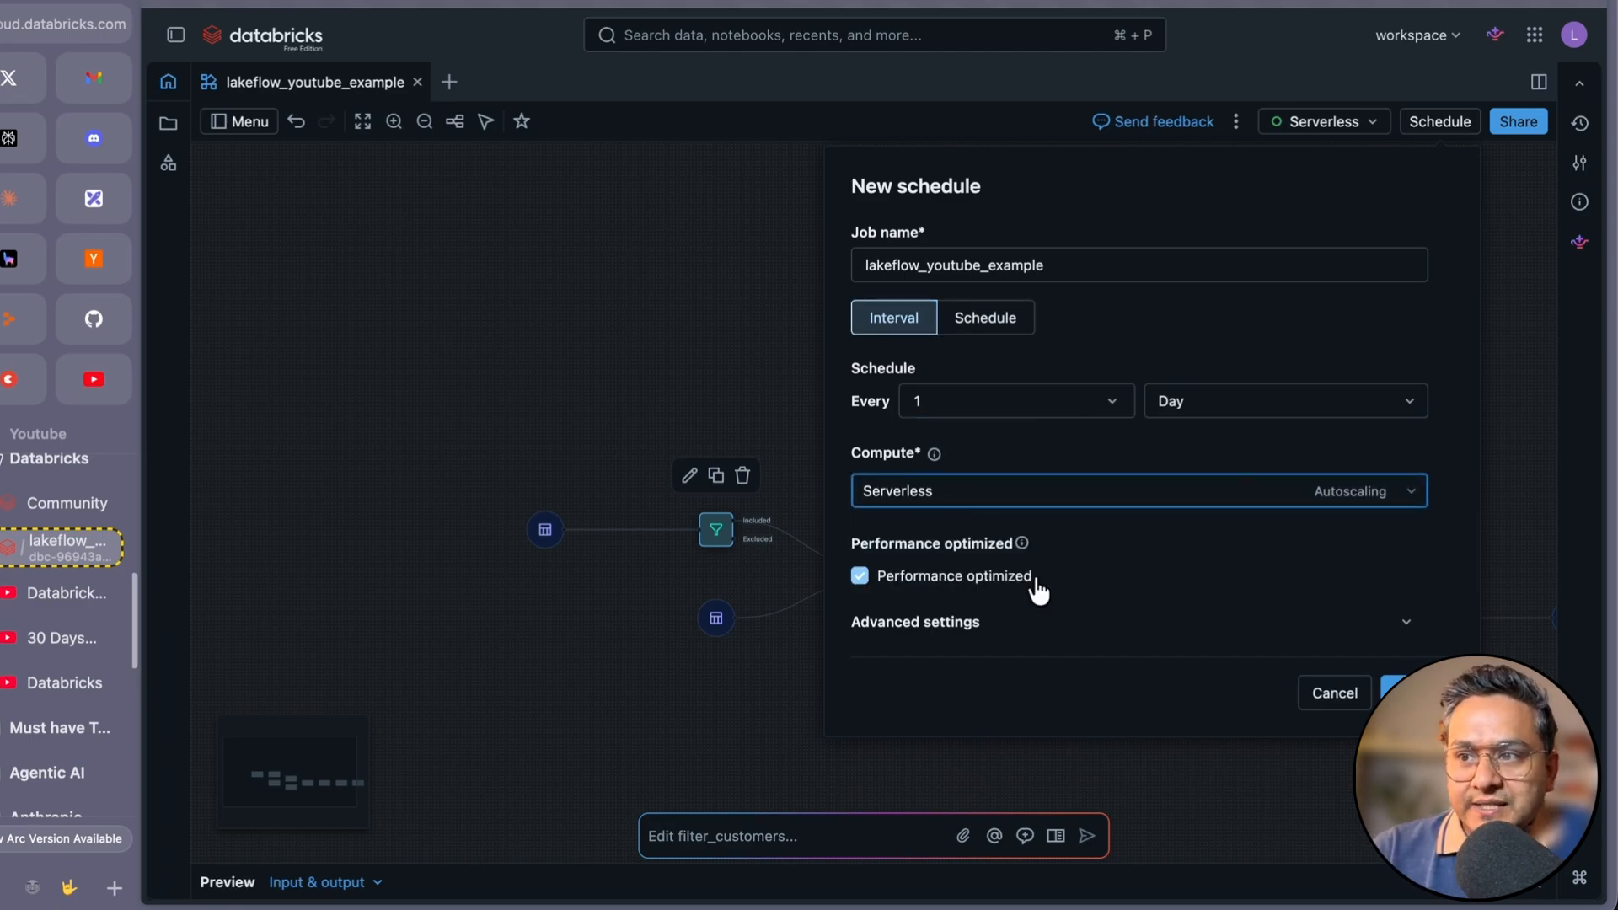
left_click(984, 327)
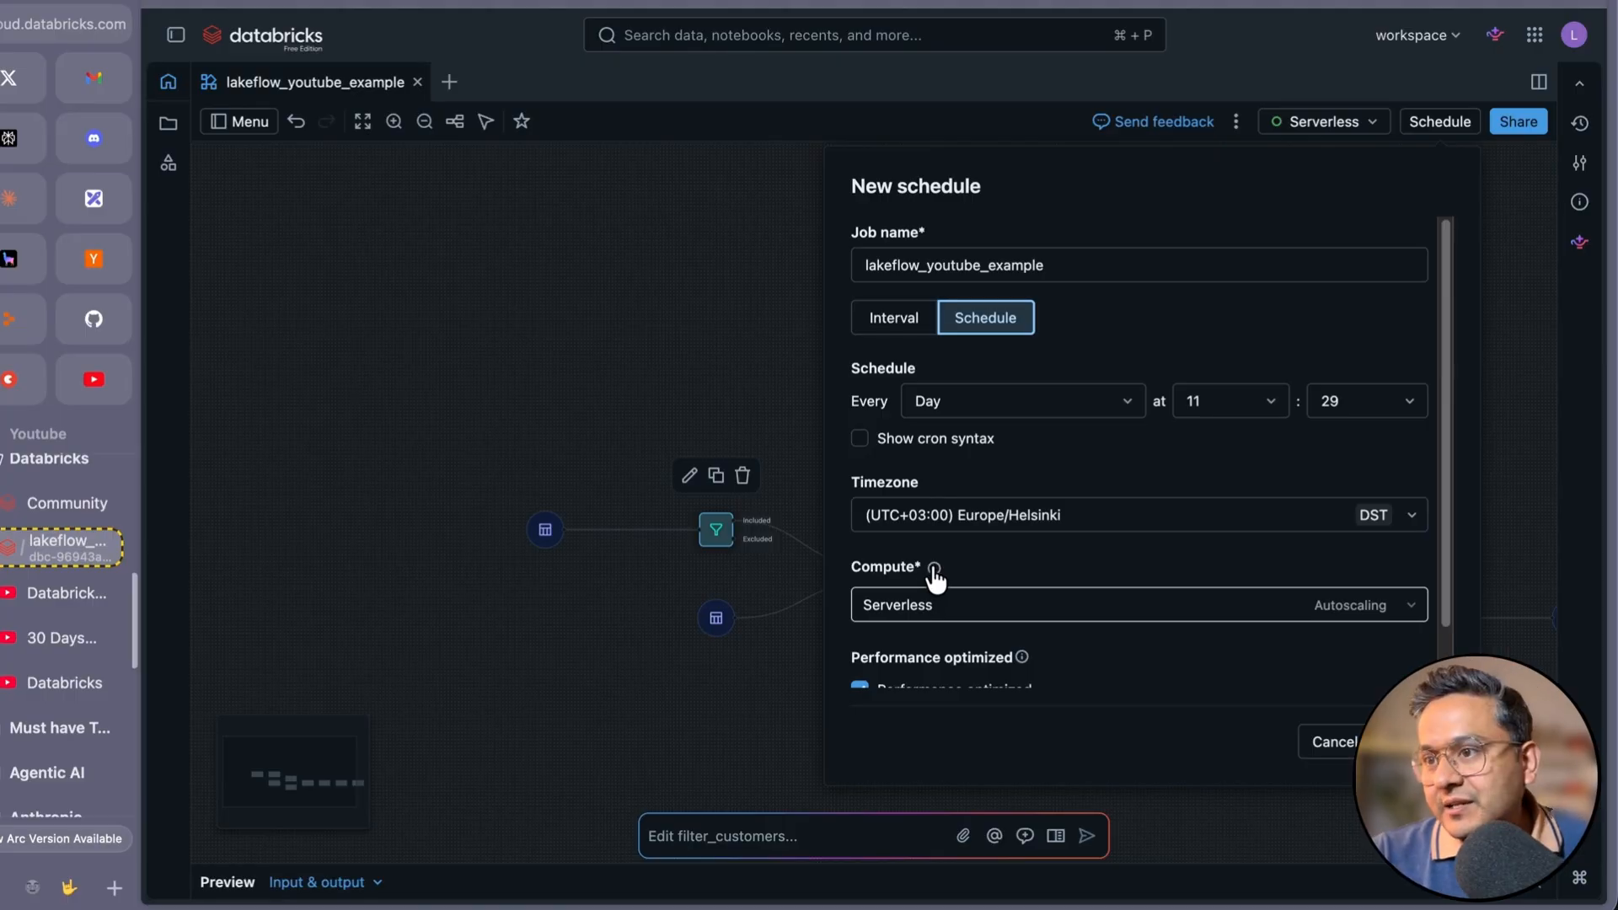
mouse_move(935, 573)
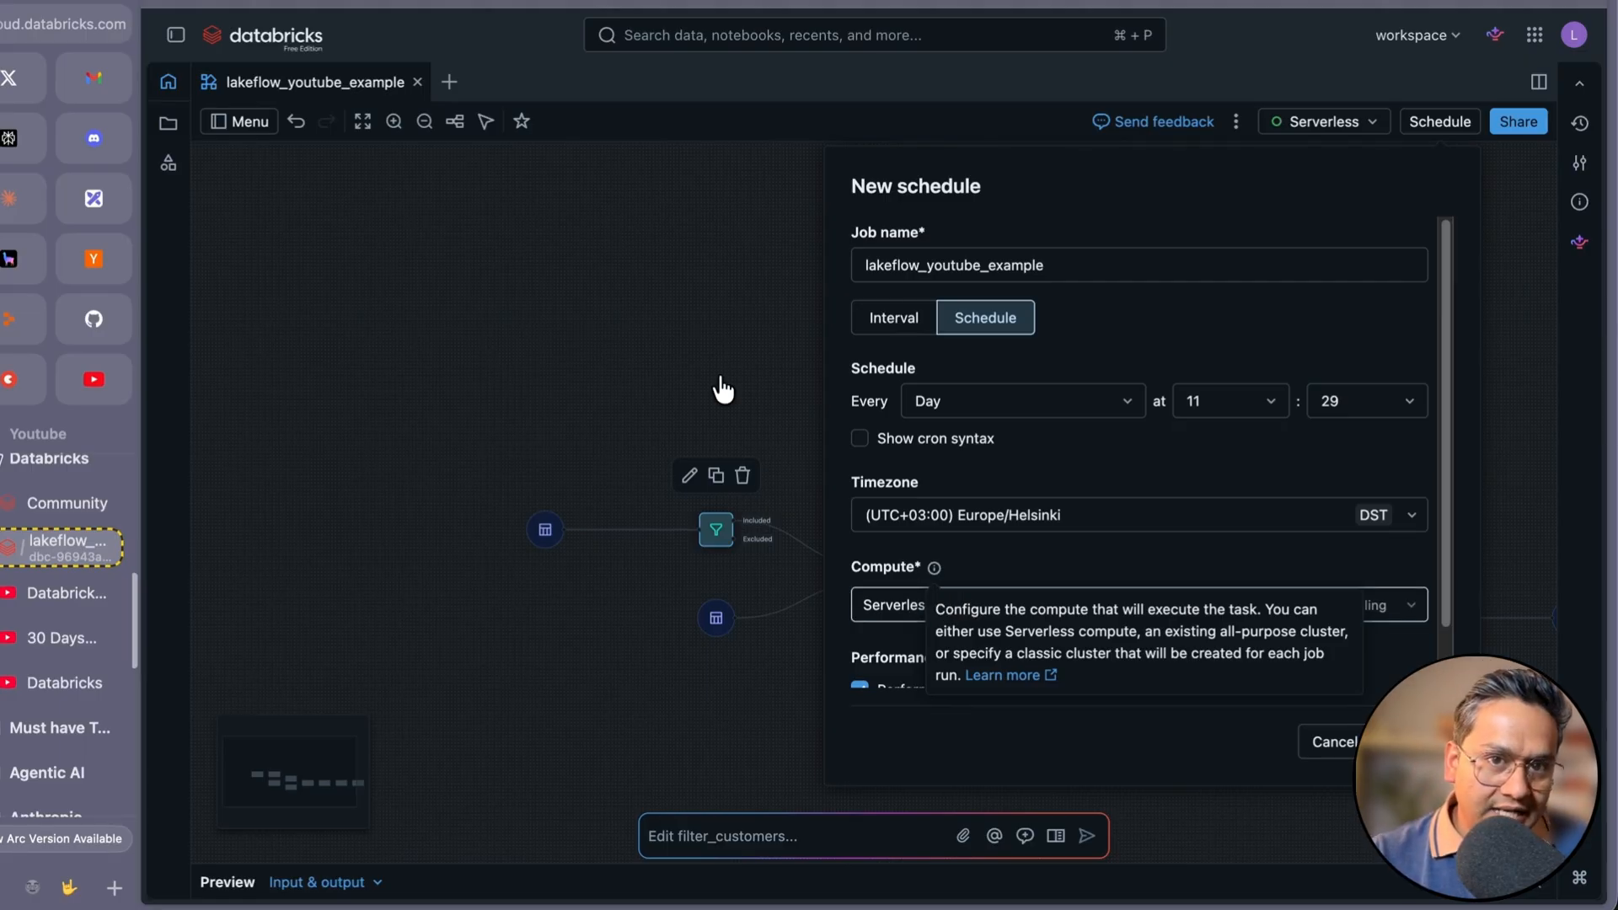
left_click(770, 284)
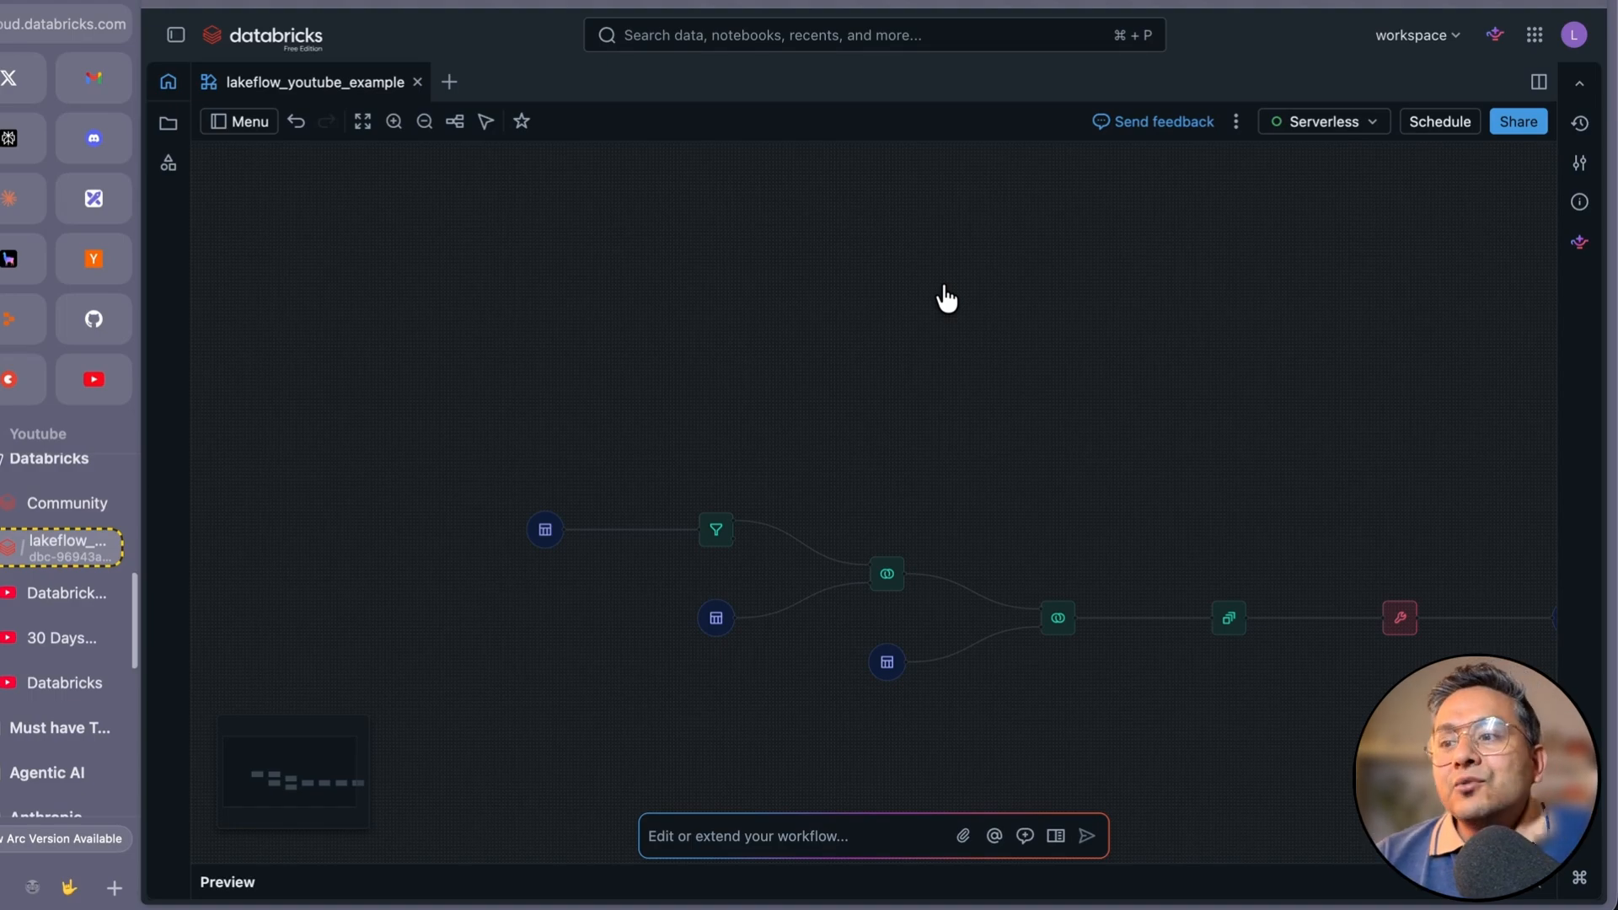
- Preview the matched output of inner_join_subs across to its subscription status and date columns
mouse_move(1008, 618)
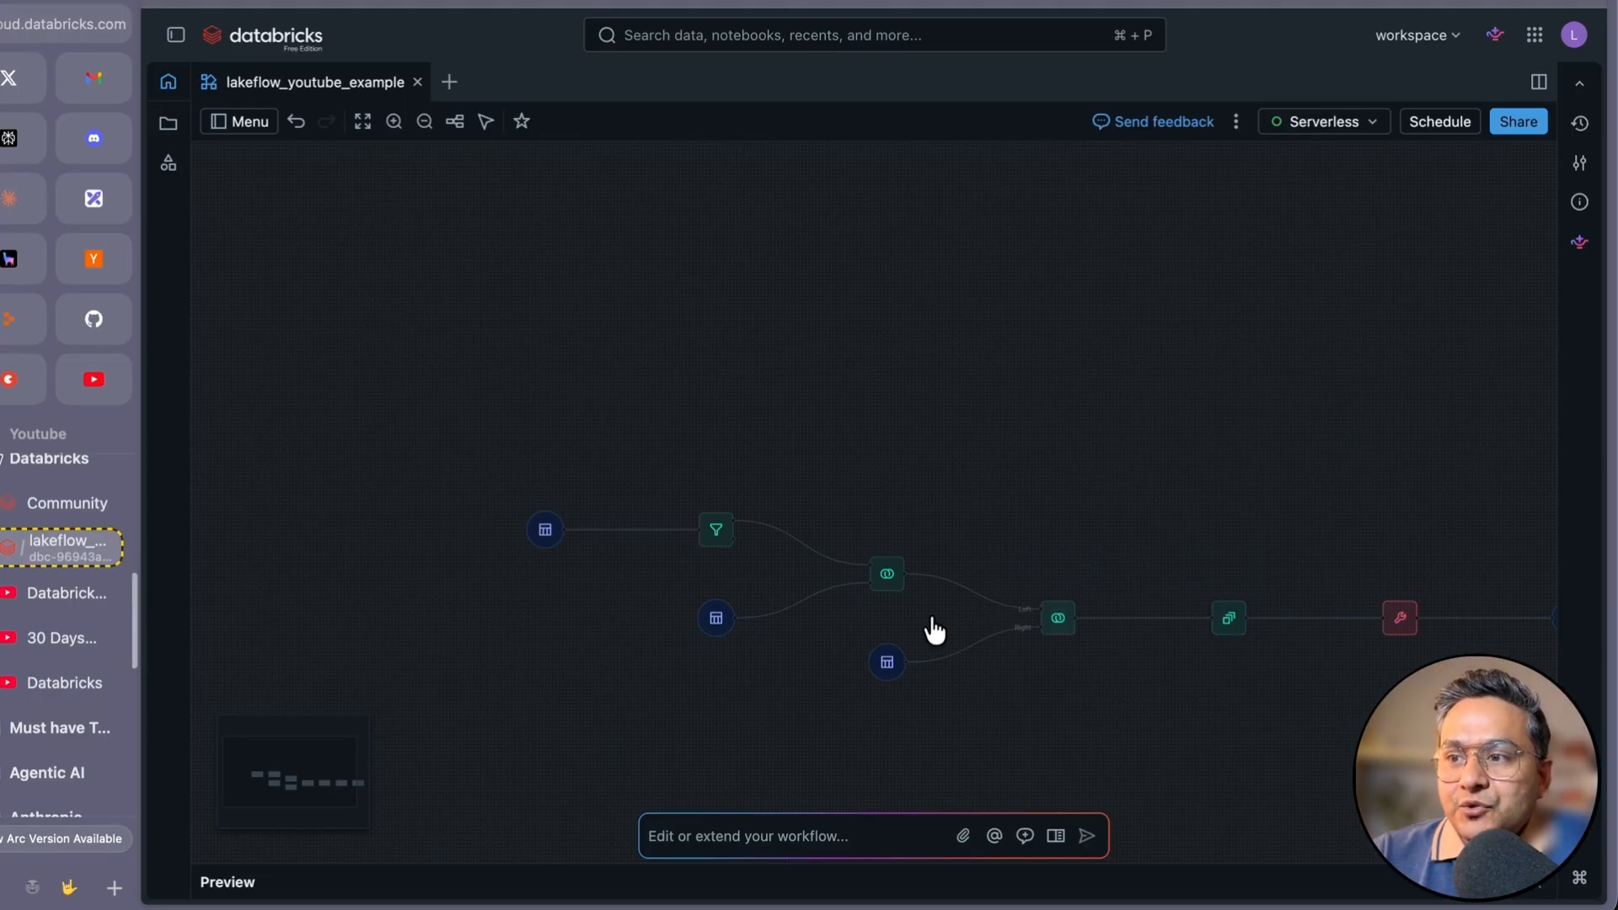
left_click(888, 572)
left_click(1514, 890)
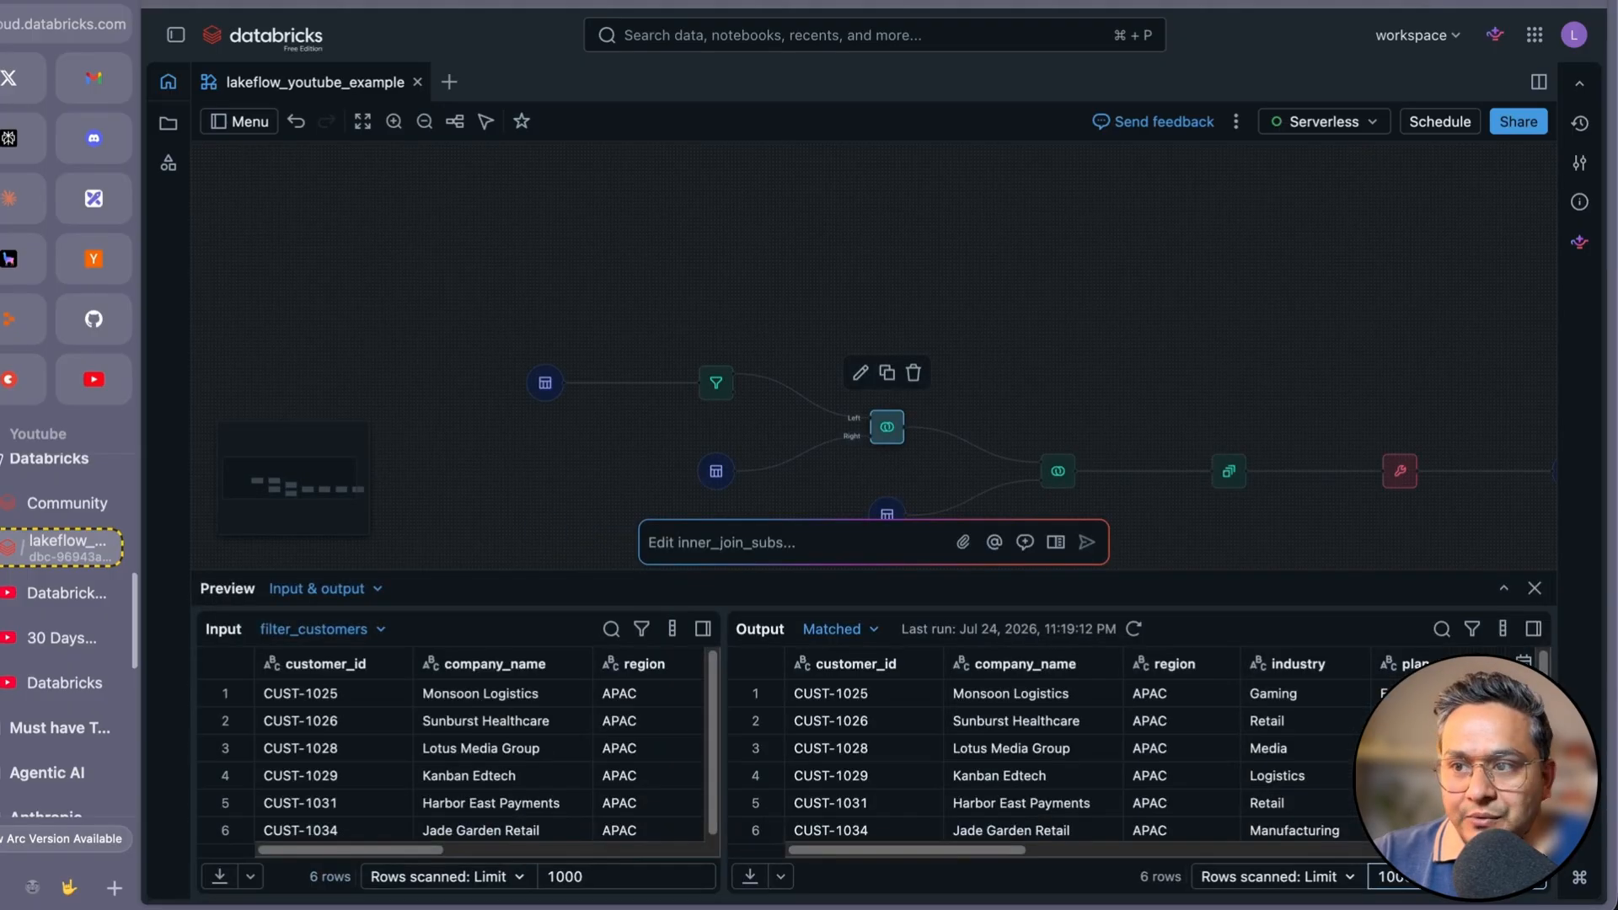
scroll(906, 754, "down", 1)
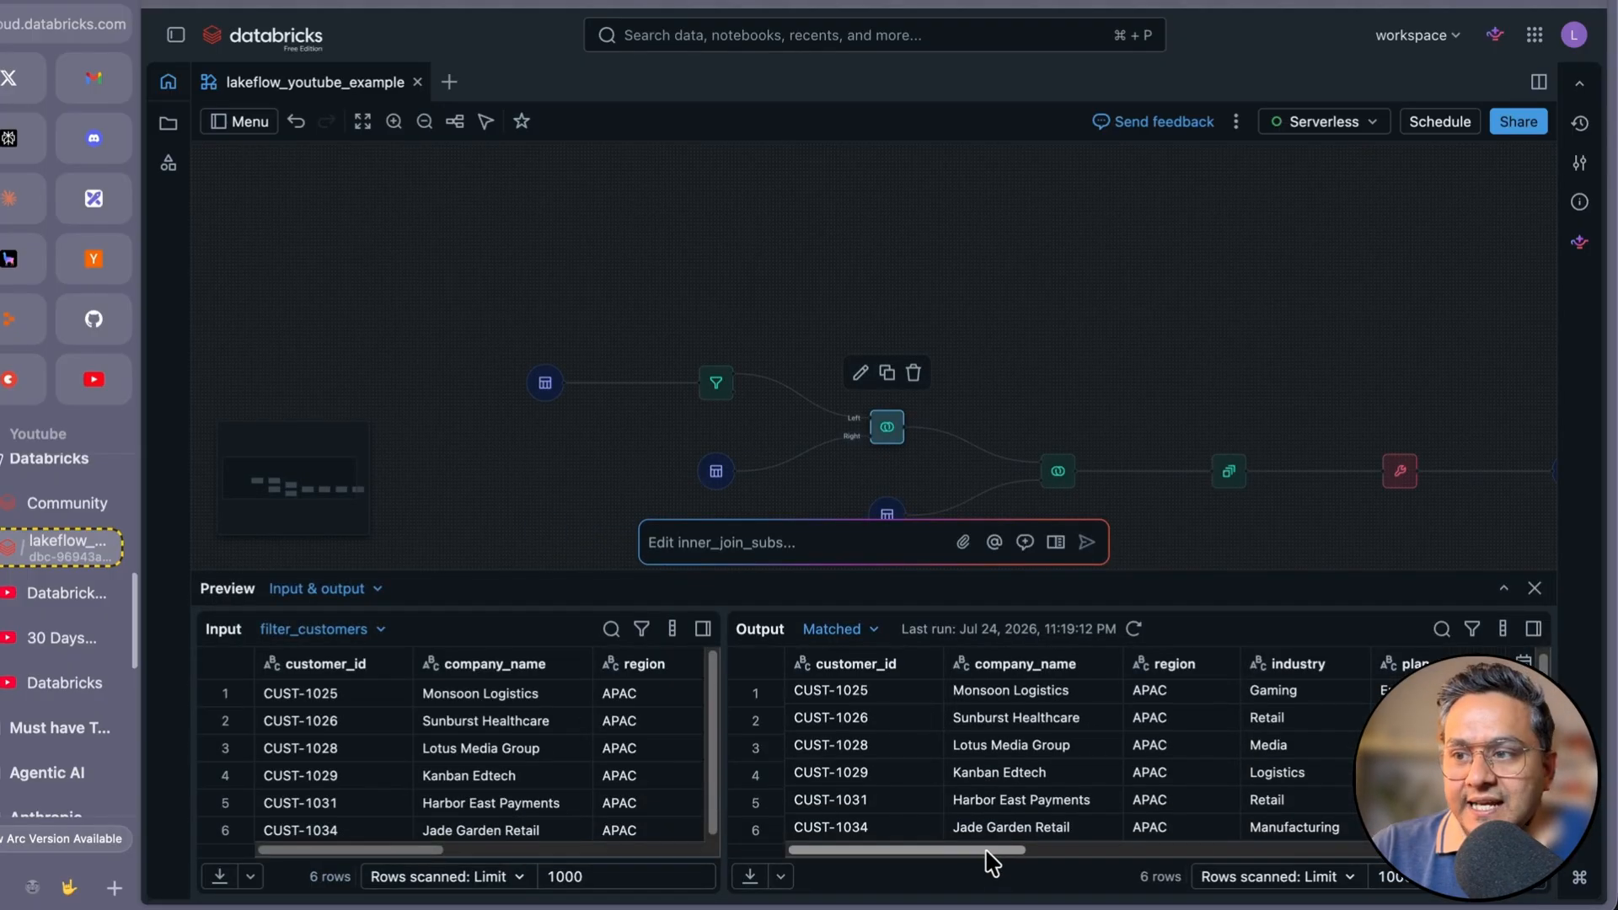
left_click_drag(990, 849, 1497, 859)
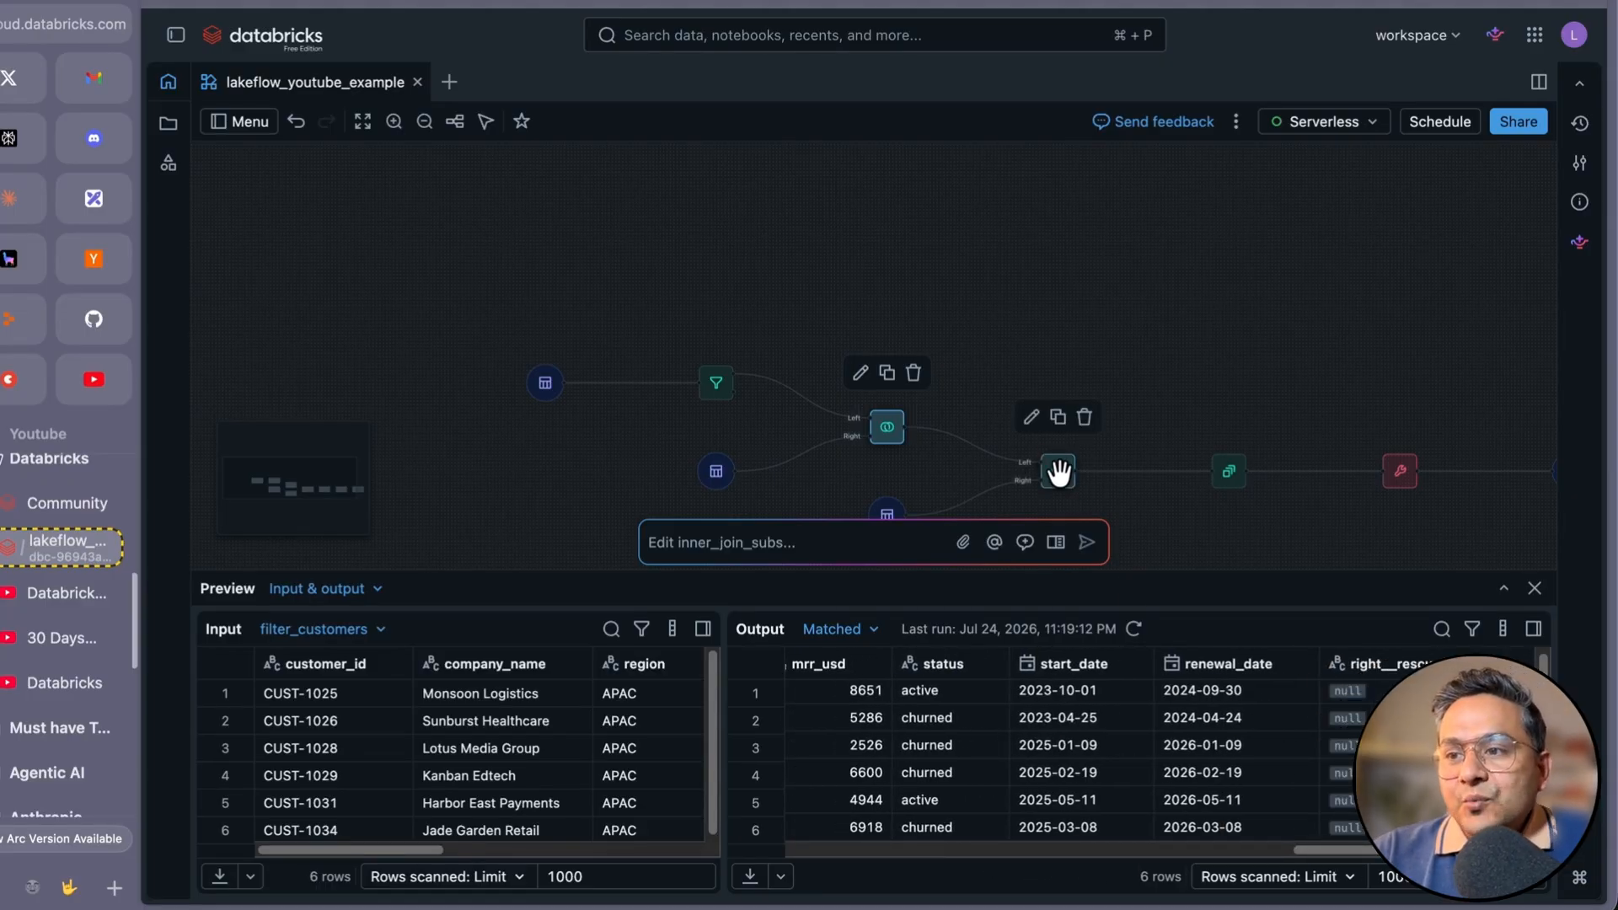
- Preview the matched output of left_join_tickets across to its ticket category, resolved and satisfaction_score columns
left_click(1058, 471)
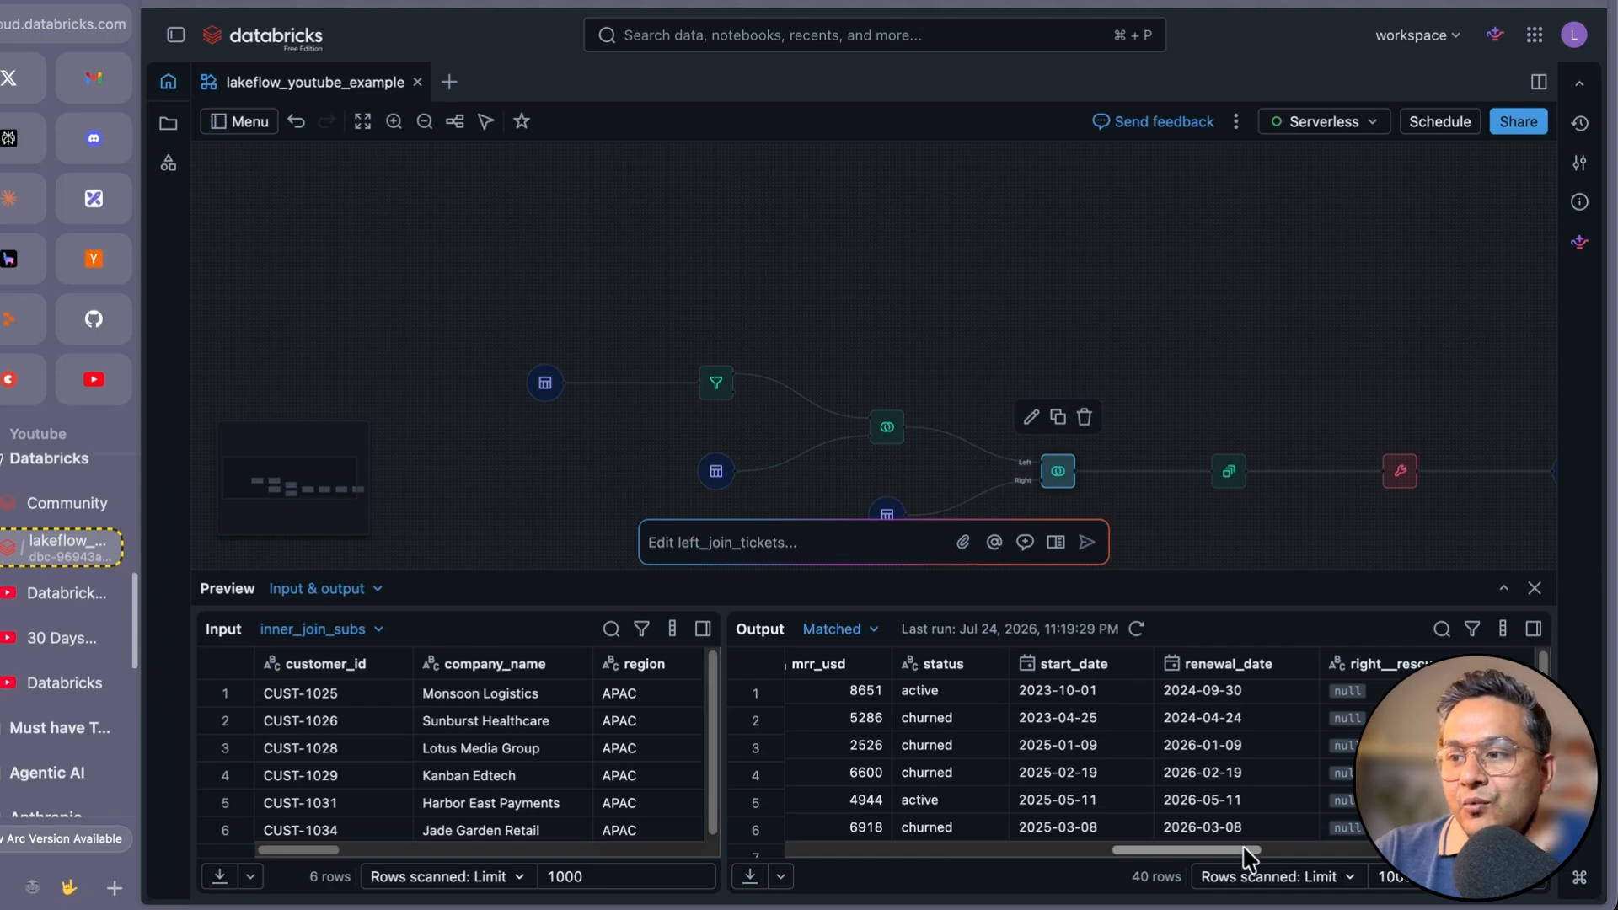
left_click_drag(1248, 859, 1423, 859)
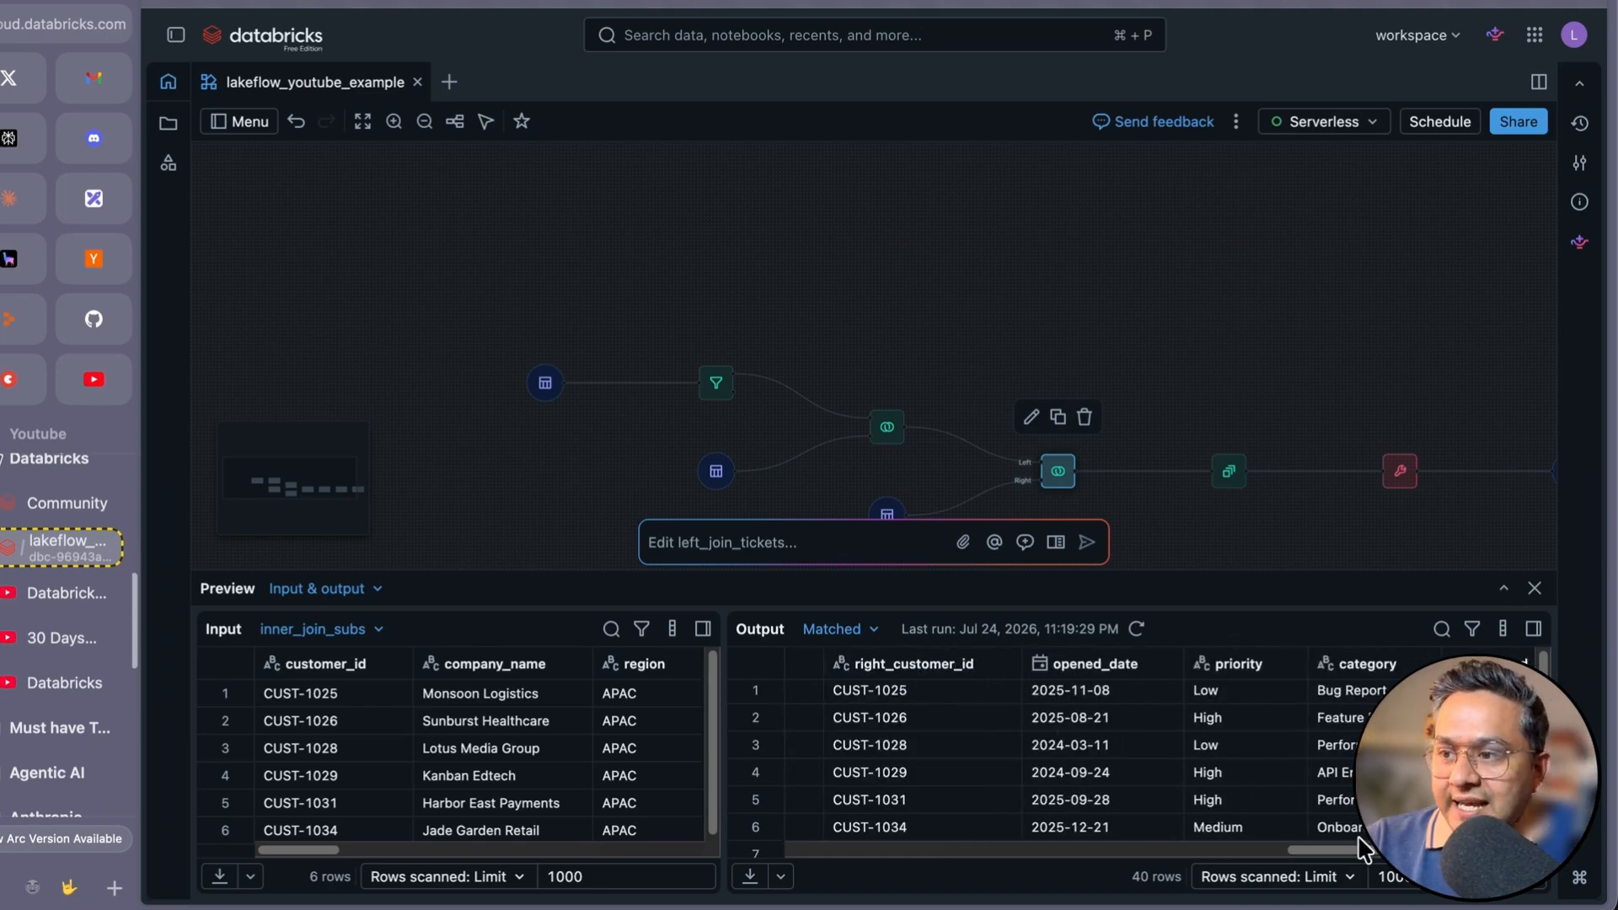
left_click_drag(1360, 849, 1454, 851)
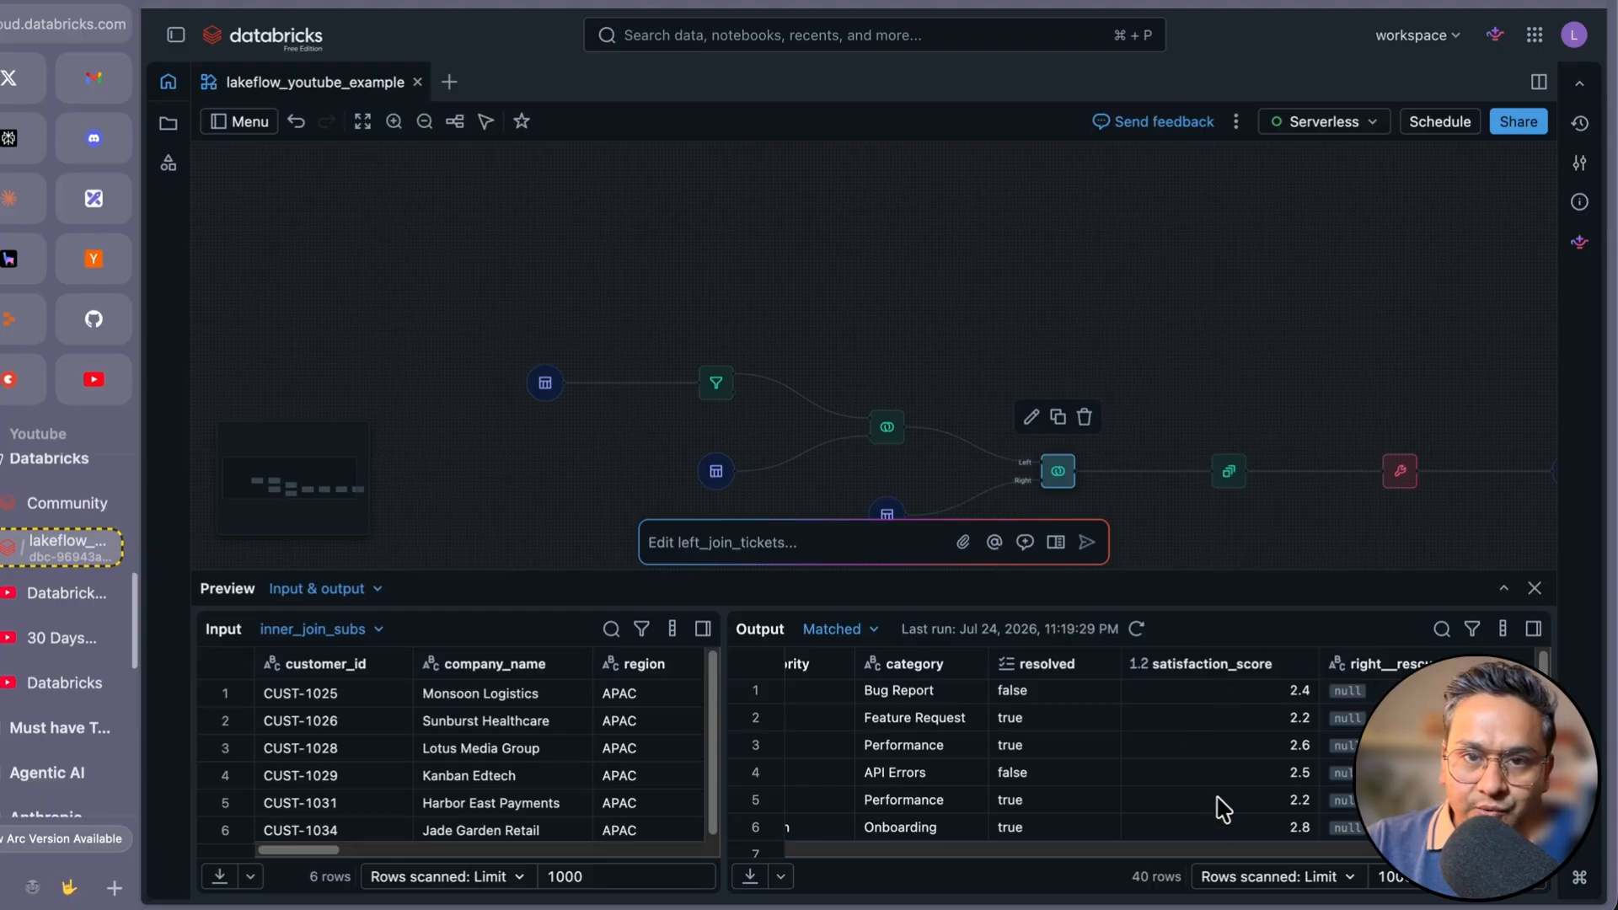
- Preview the output of aggregate_tickets and of add_churn_columns, across to the churn_risk column
left_click(1230, 472)
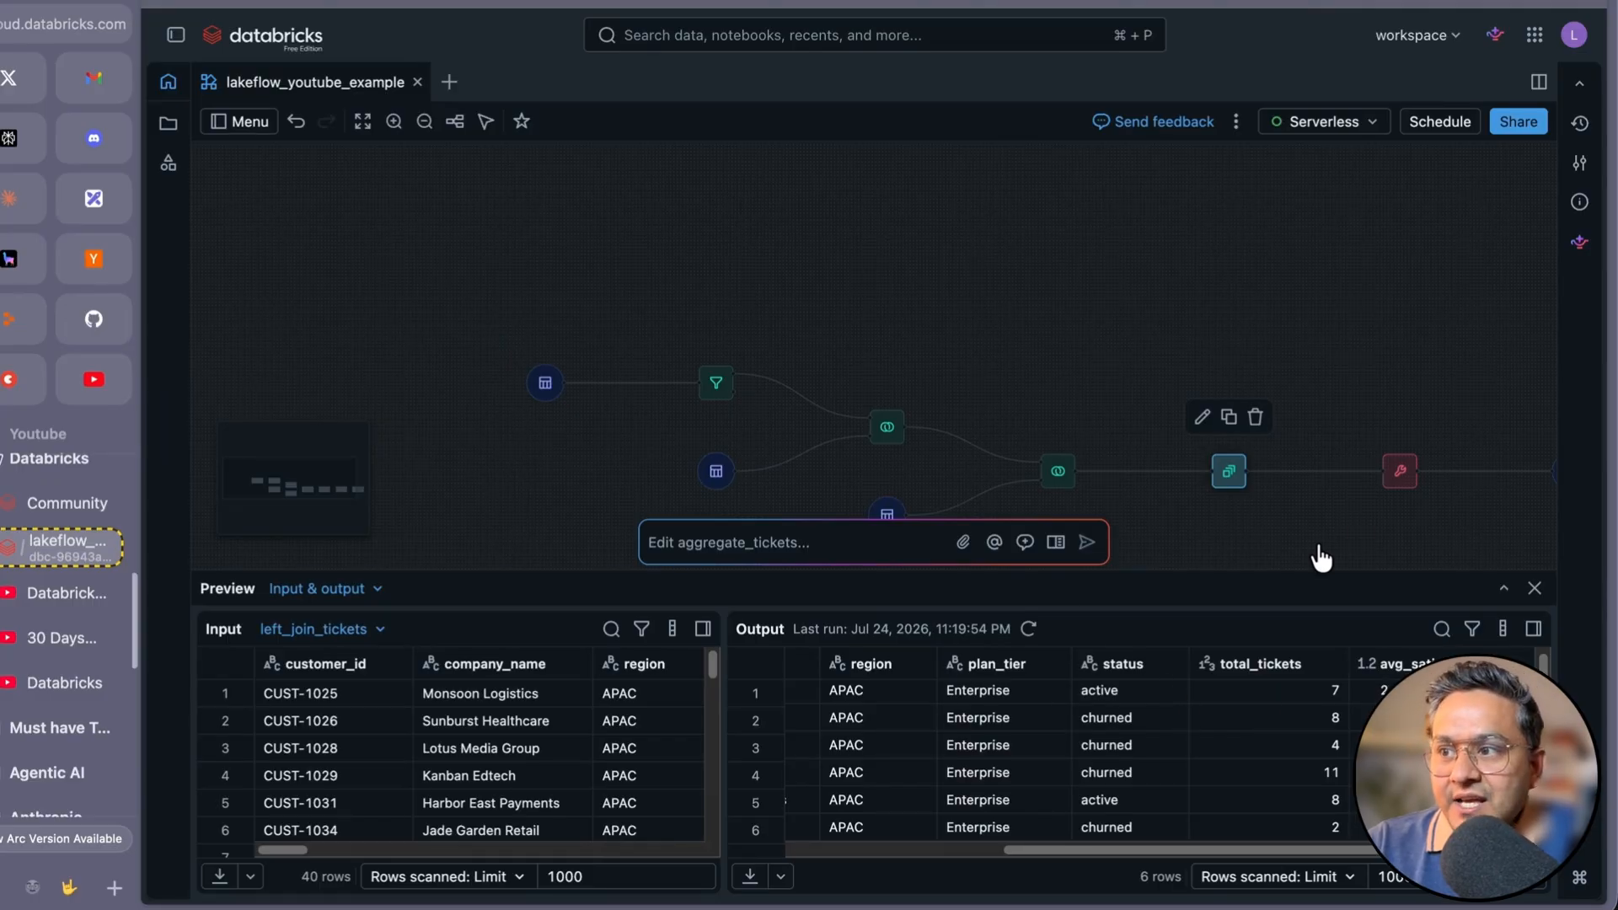
left_click(1397, 471)
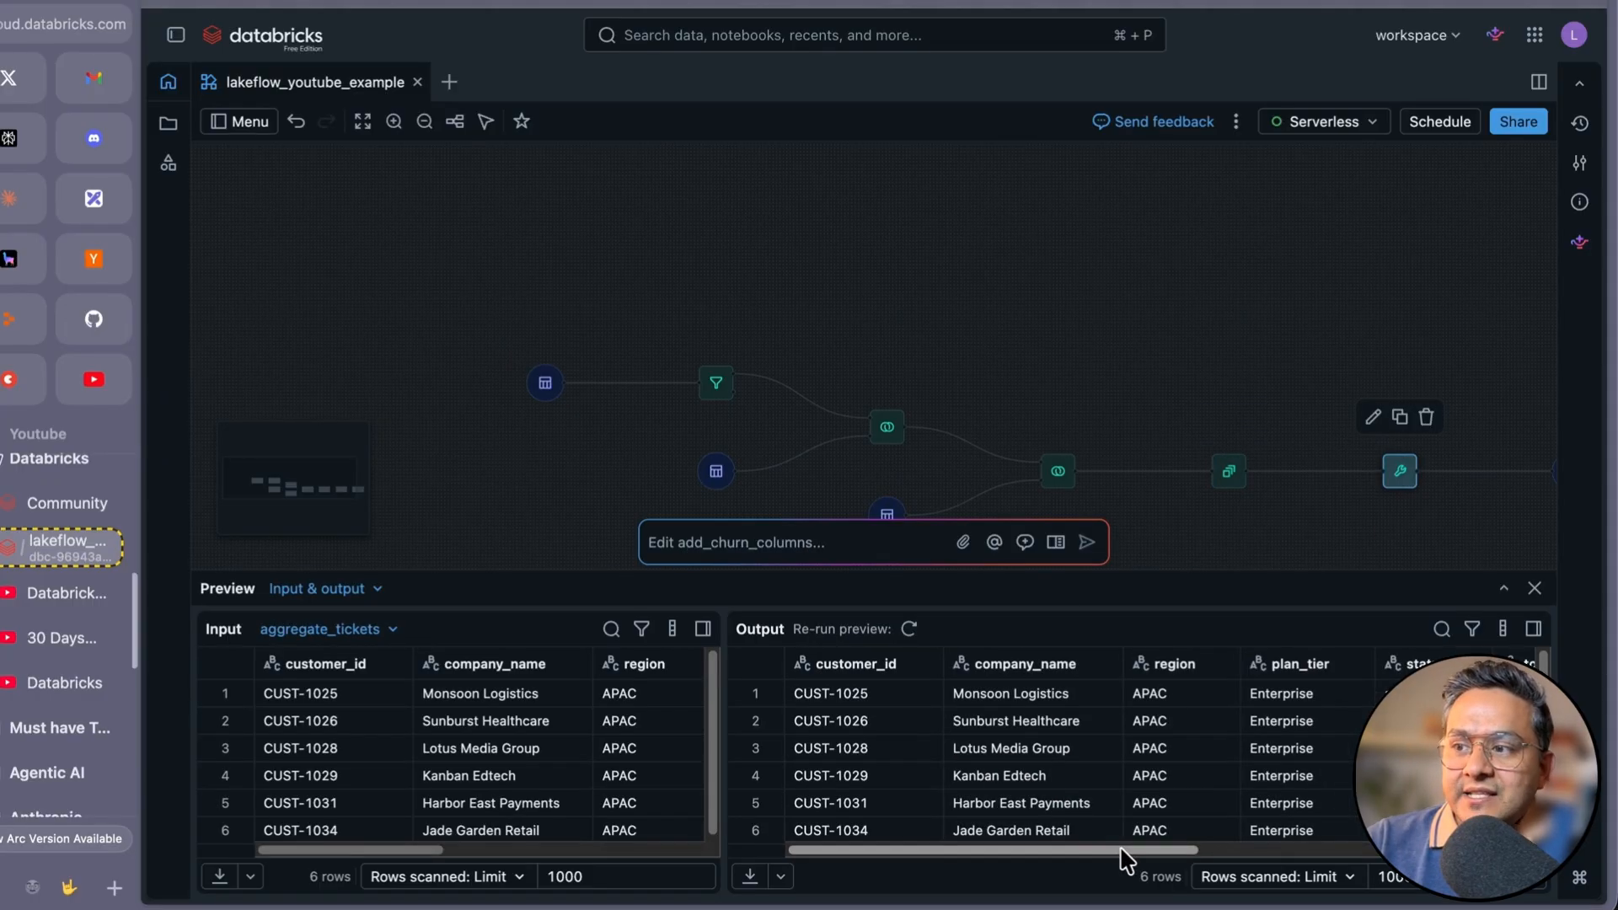
left_click_drag(1121, 851, 1454, 856)
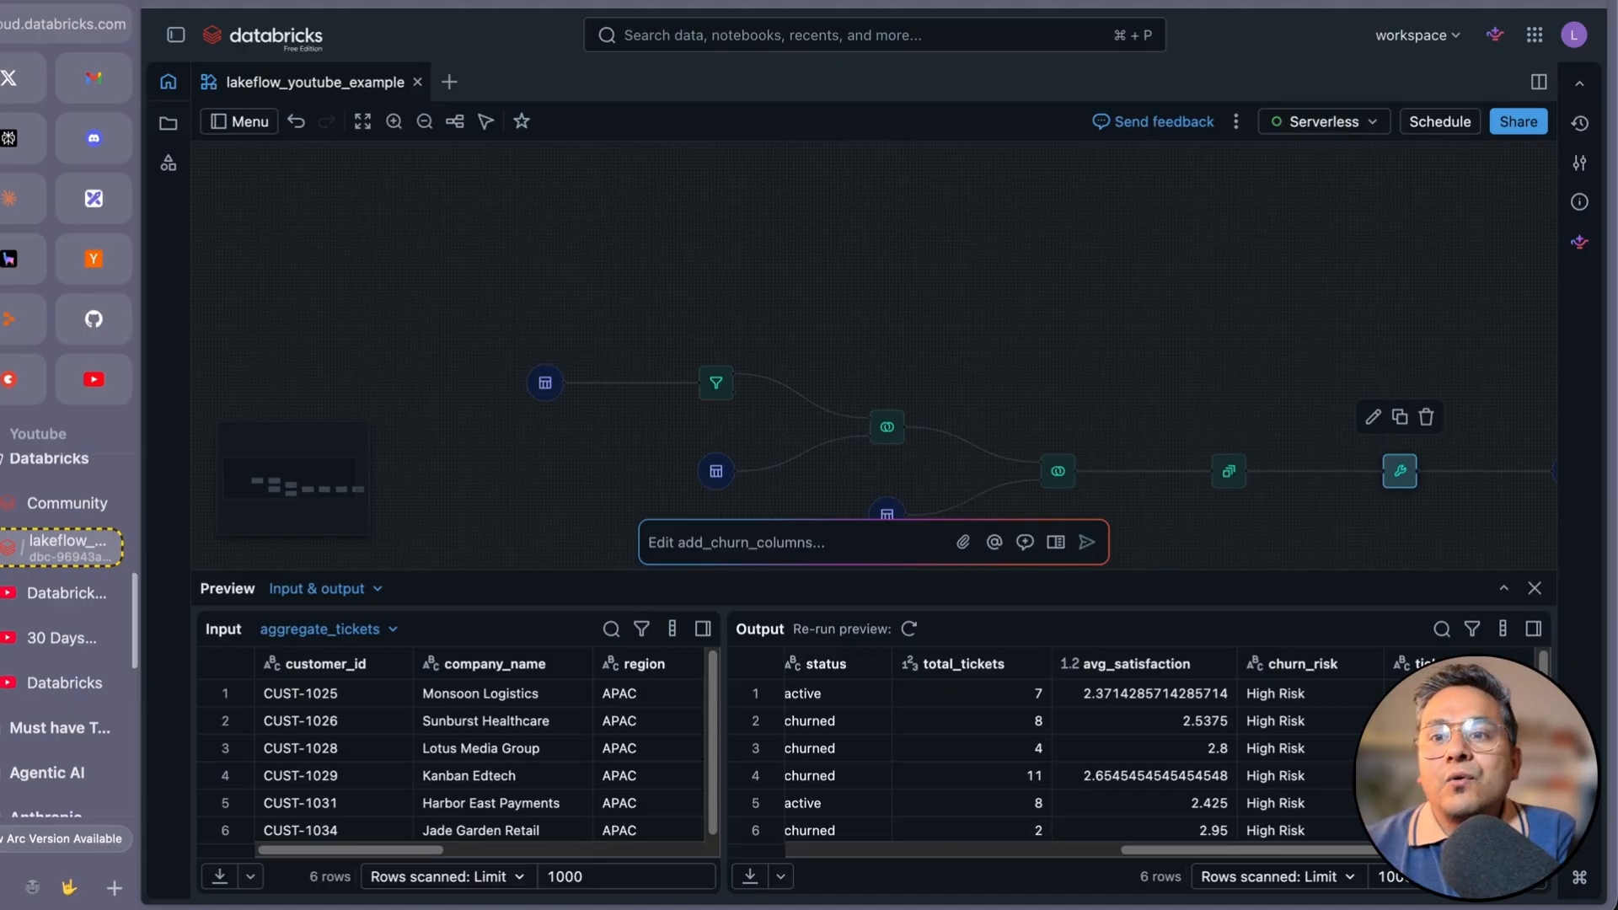
- Show the catalog browser and expand the pipeline's churn risk output table in the youtube schema to view its columns
left_click(167, 167)
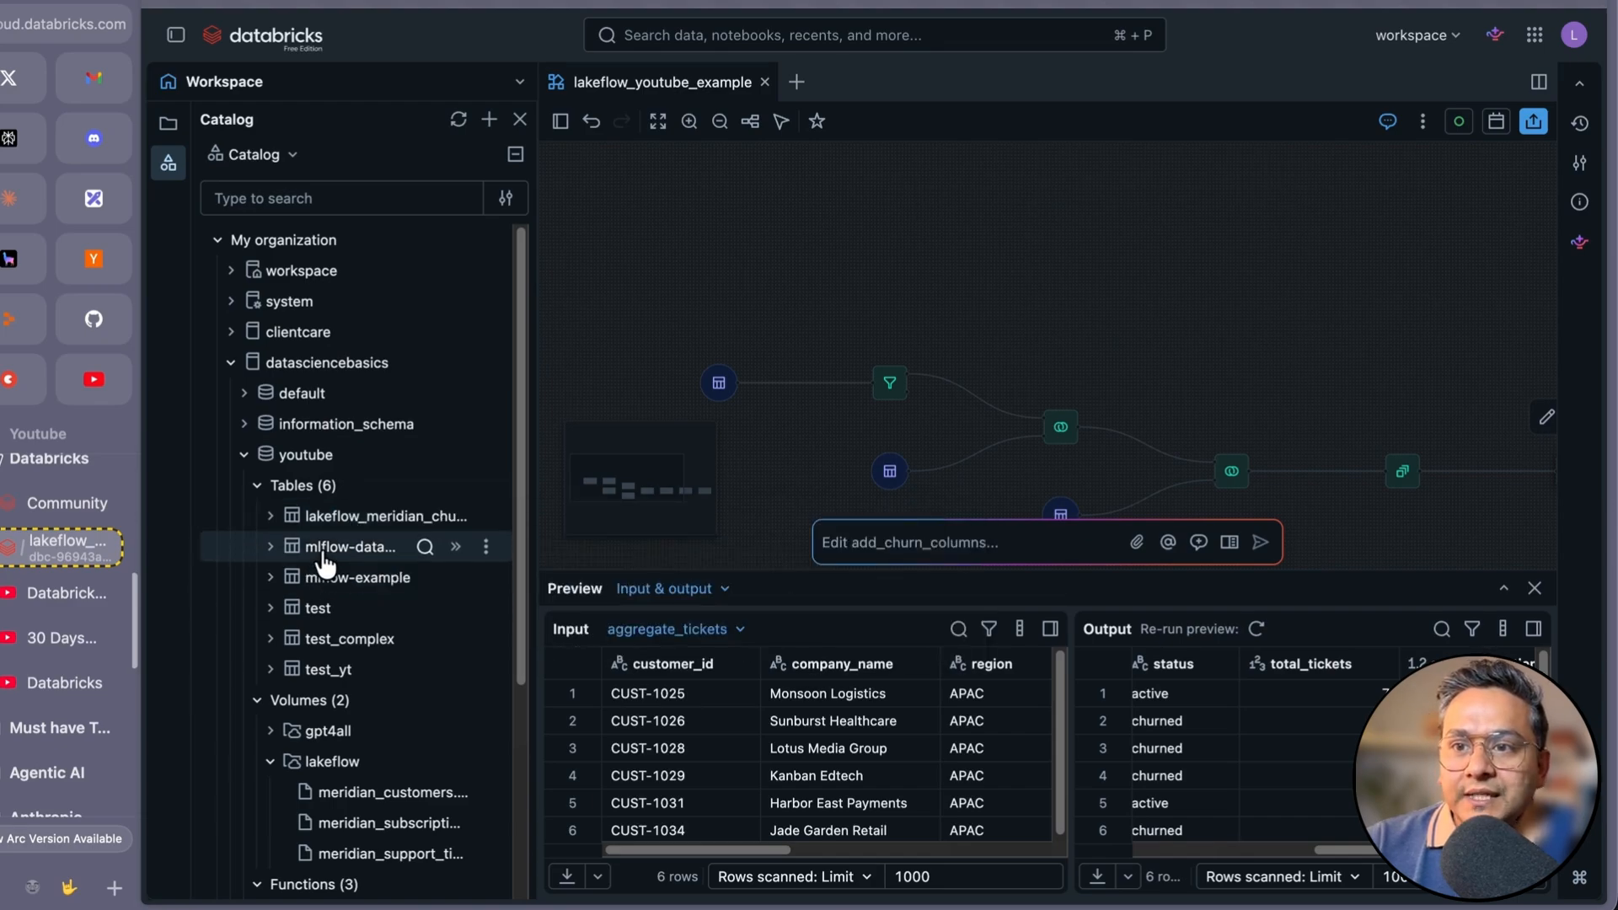
left_click(375, 518)
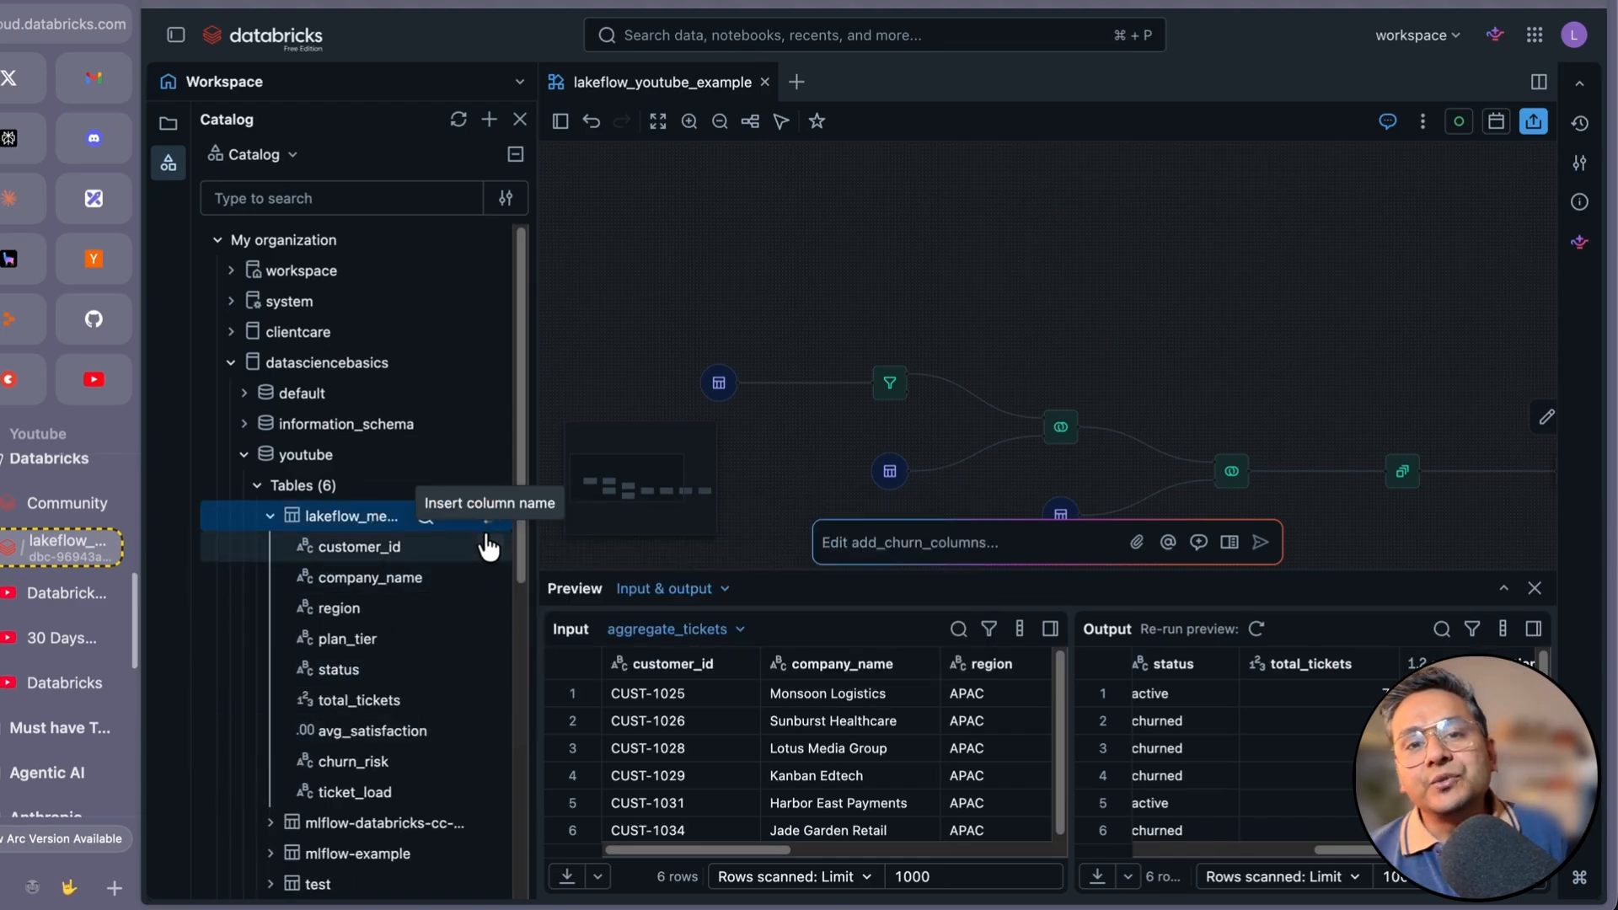
mouse_move(487, 547)
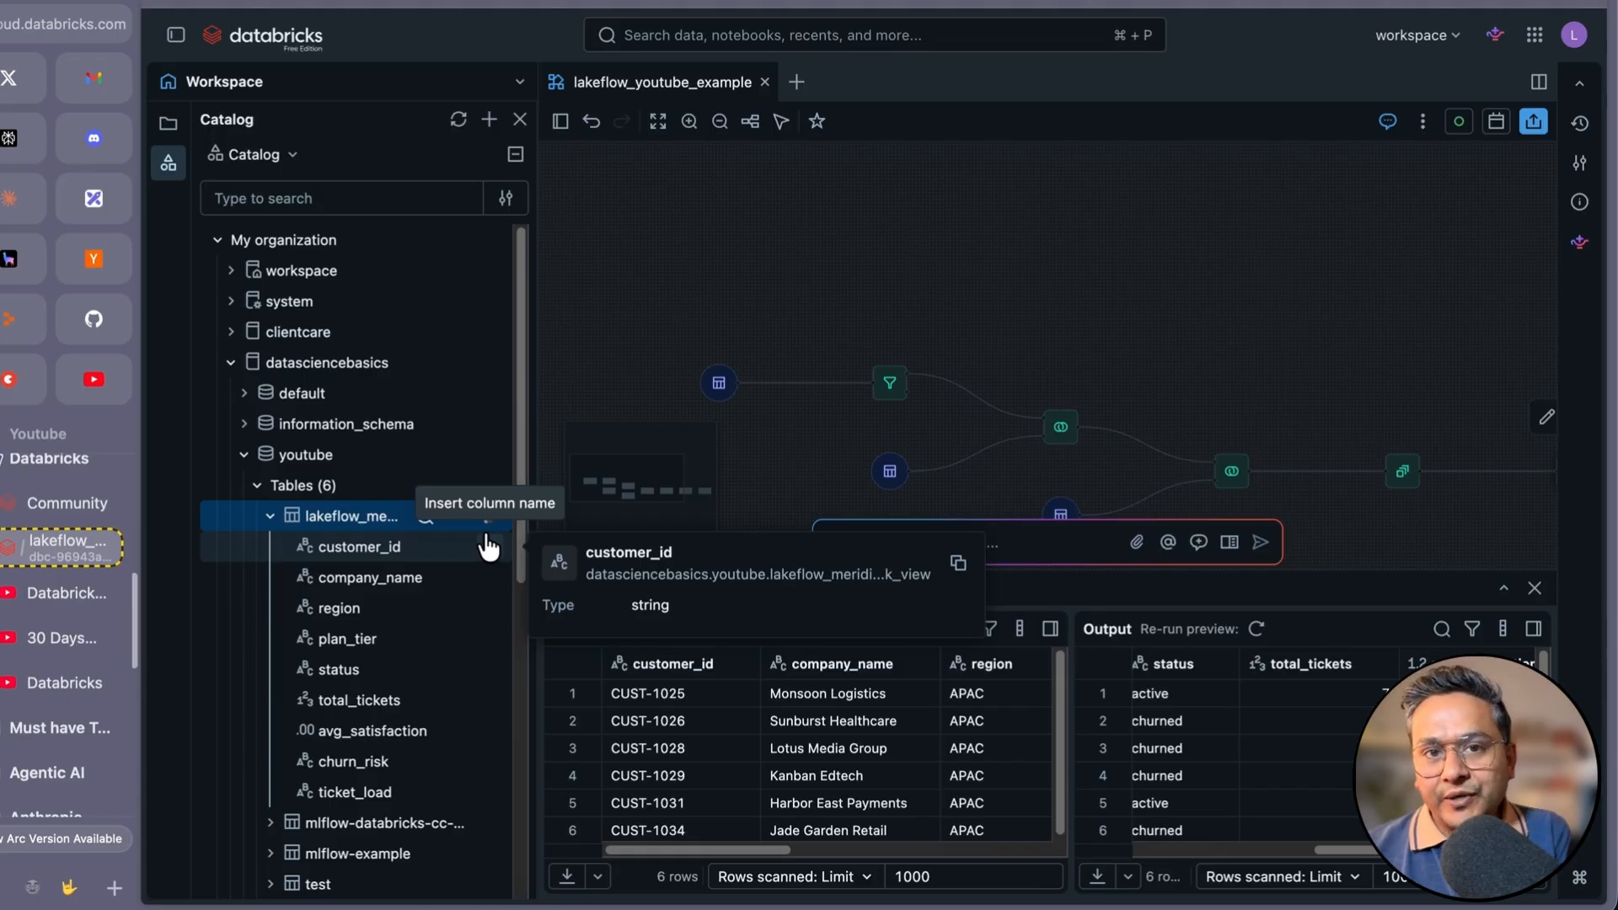